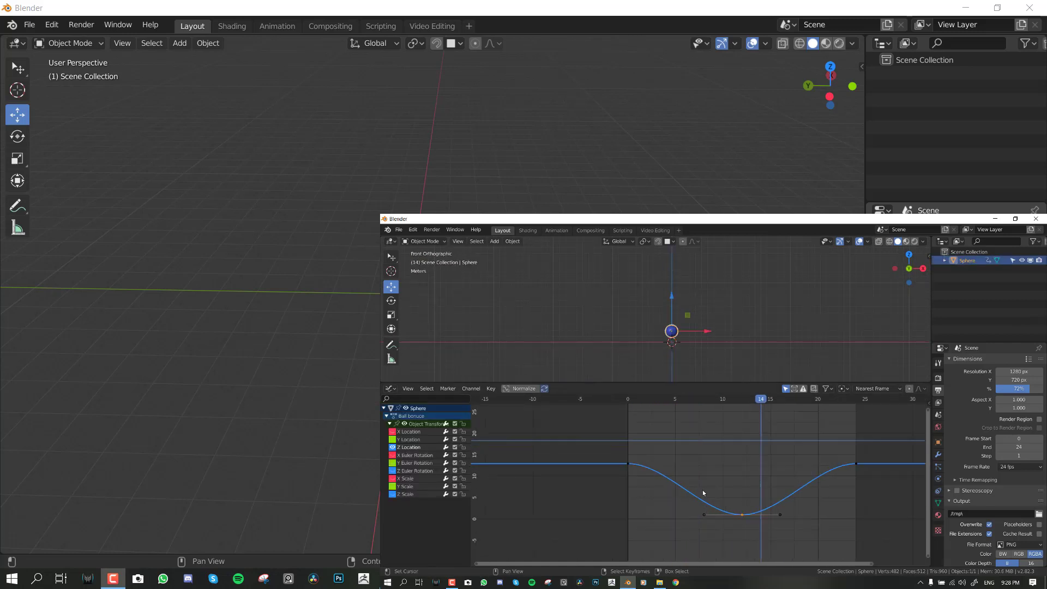
pyautogui.moveTo(432, 294); pyautogui.dragTo(458, 295, button='middle')
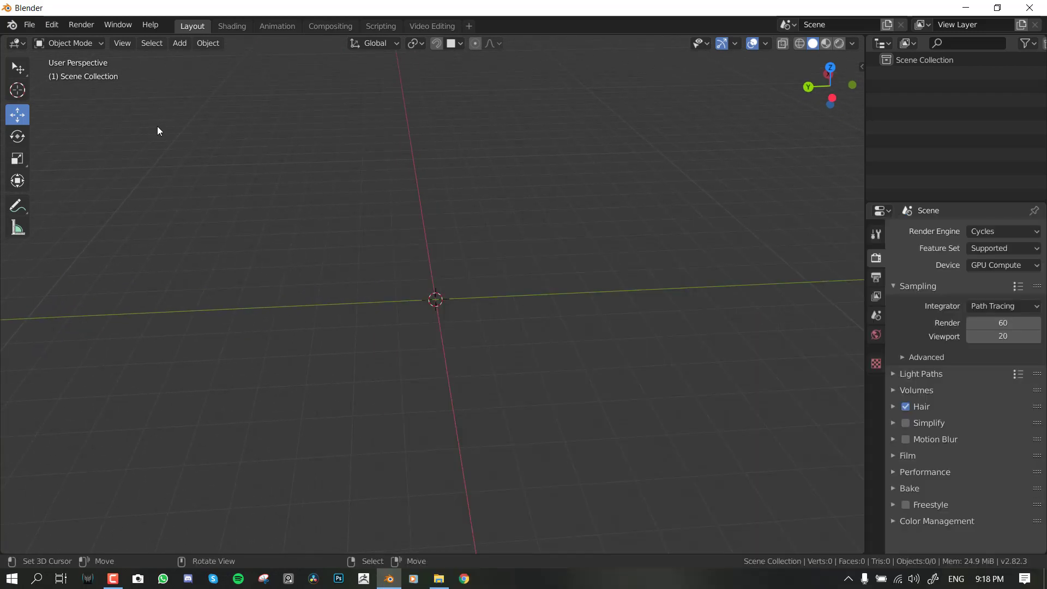
# - Enable Emulate Numpad in the input preferences and close the preferences window
pyautogui.click(29, 24)
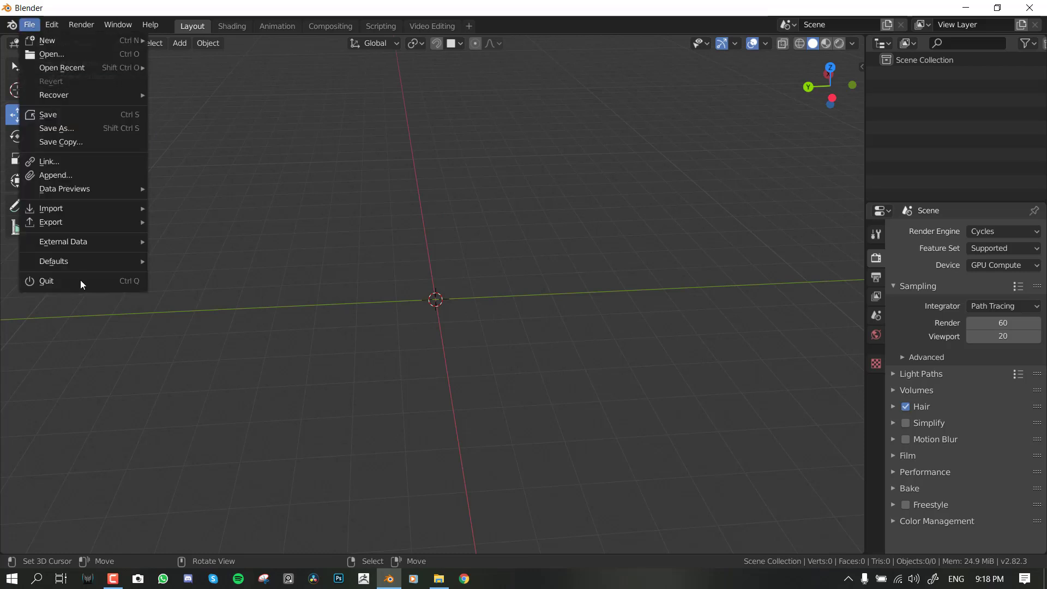
pyautogui.moveTo(53, 25)
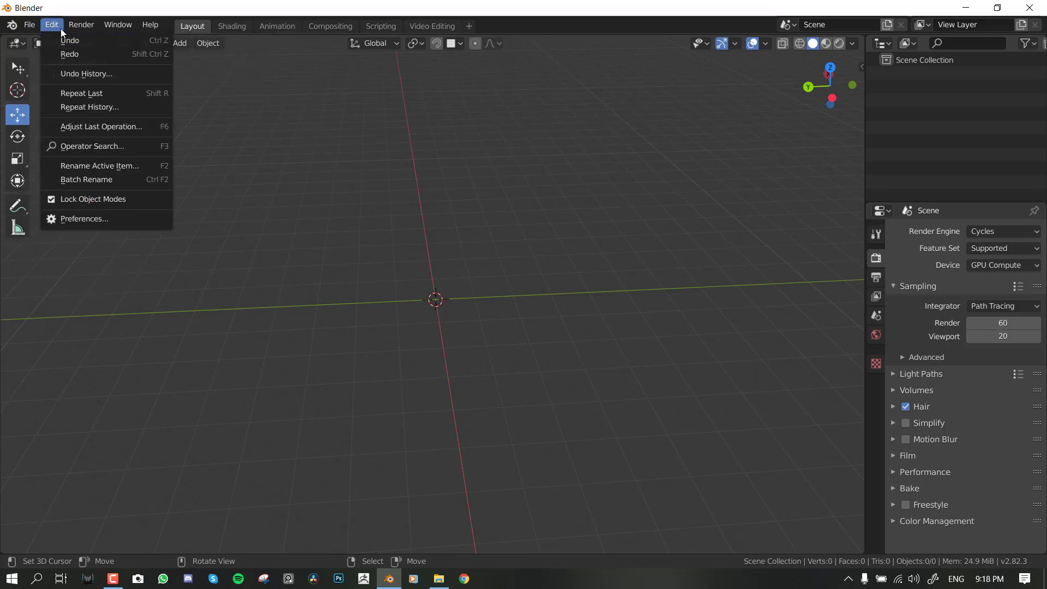
pyautogui.click(93, 220)
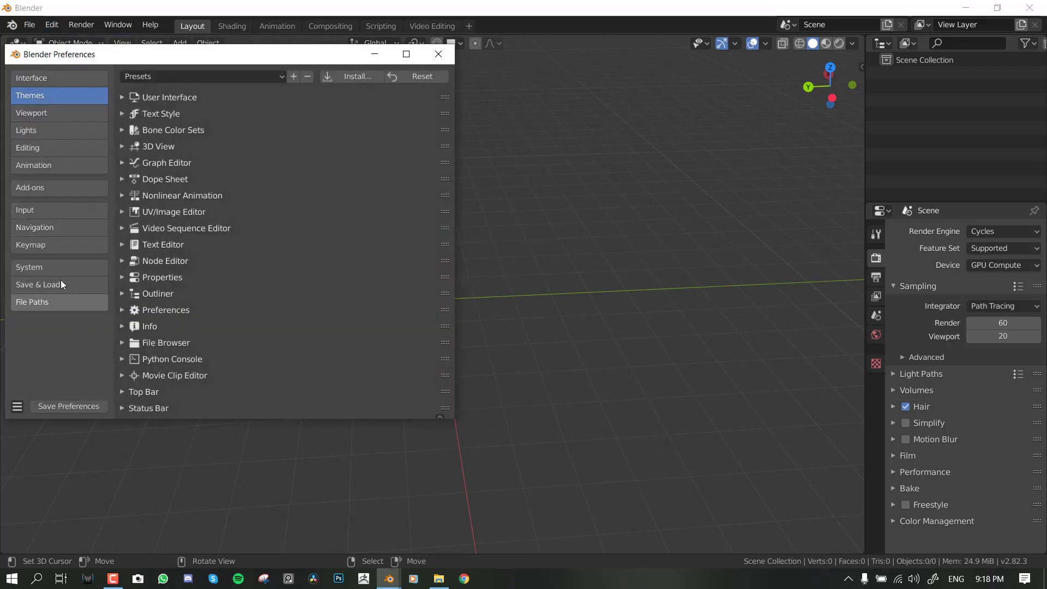
pyautogui.click(58, 210)
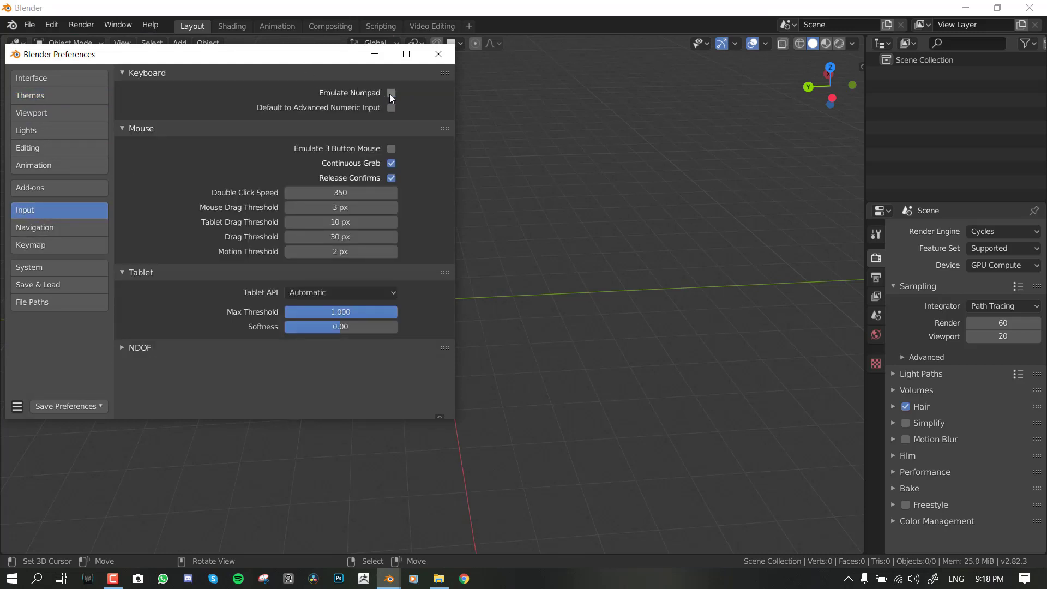
pyautogui.click(438, 53)
pyautogui.moveTo(522, 201); pyautogui.dragTo(505, 262, button='middle')
pyautogui.moveTo(576, 255); pyautogui.dragTo(473, 272, button='middle')
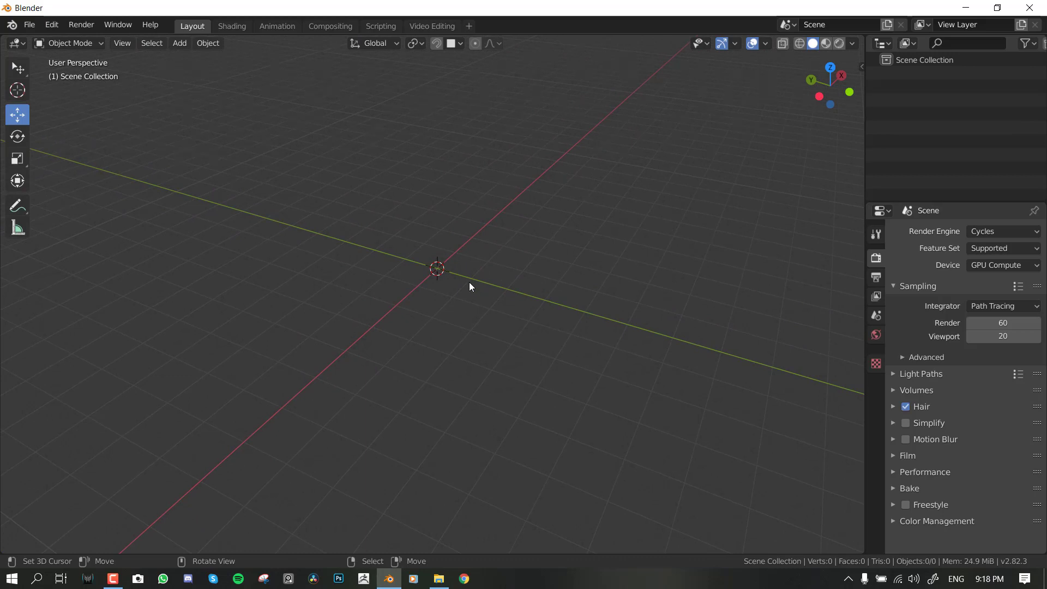
pyautogui.moveTo(372, 285); pyautogui.dragTo(352, 262, button='middle')
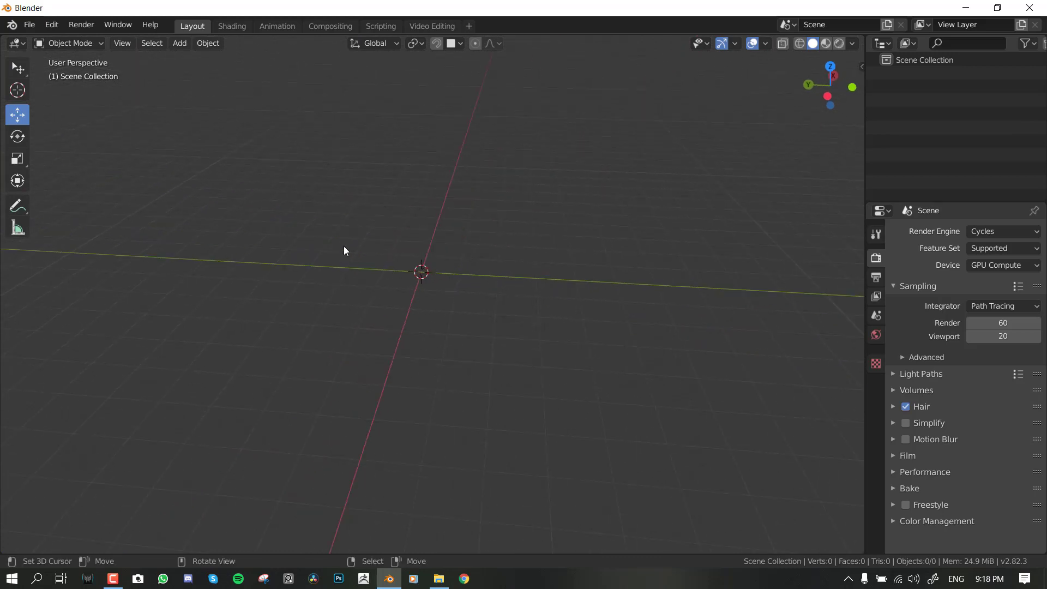
pyautogui.click(211, 43)
pyautogui.moveTo(228, 57)
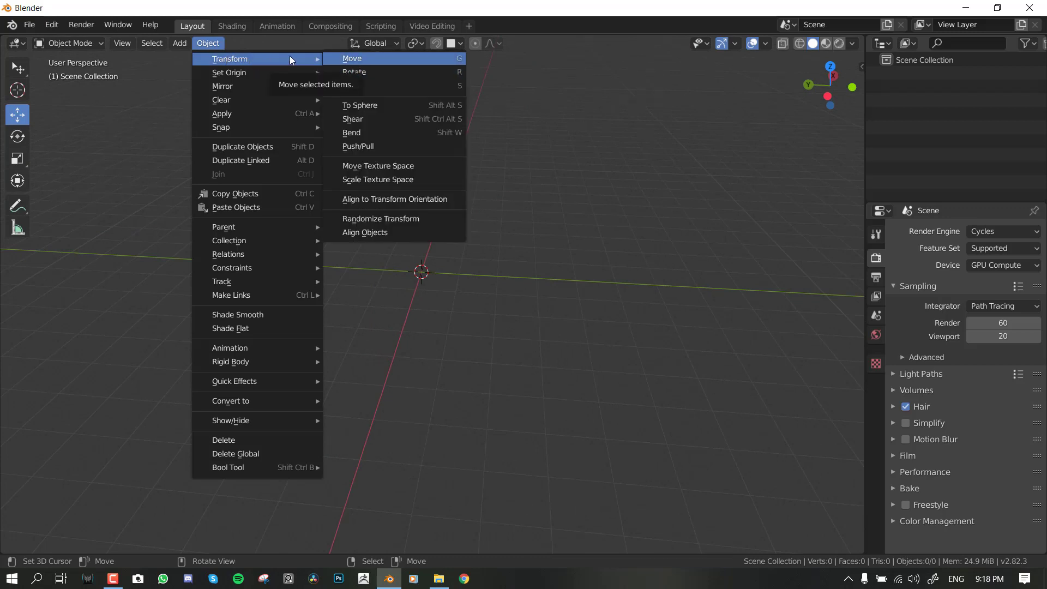
pyautogui.press('Escape')
# - Add a UV sphere mesh at the scene origin
pyautogui.click(180, 43)
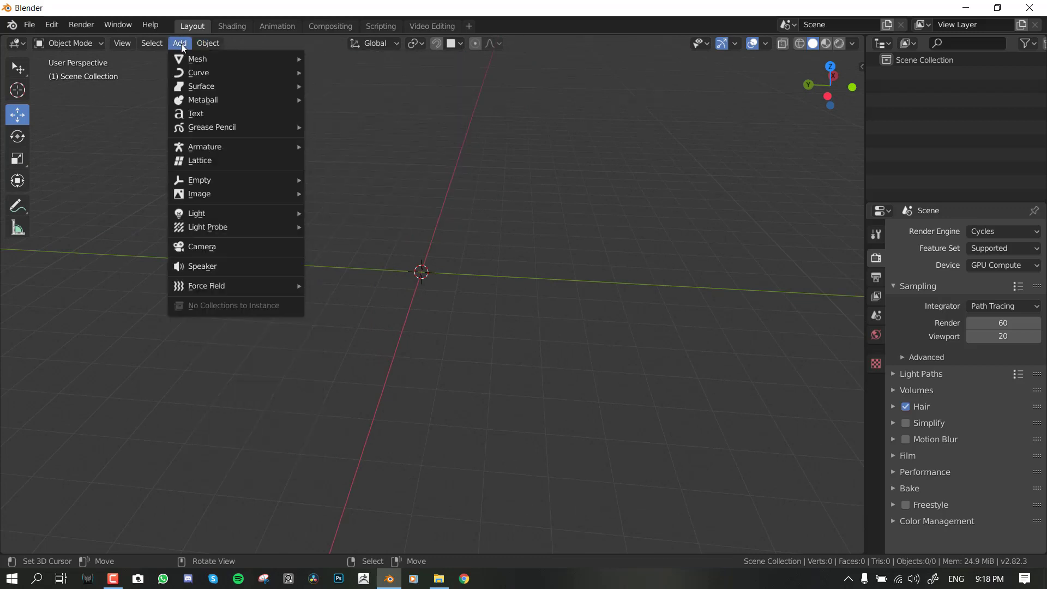
pyautogui.moveTo(199, 59)
pyautogui.click(348, 99)
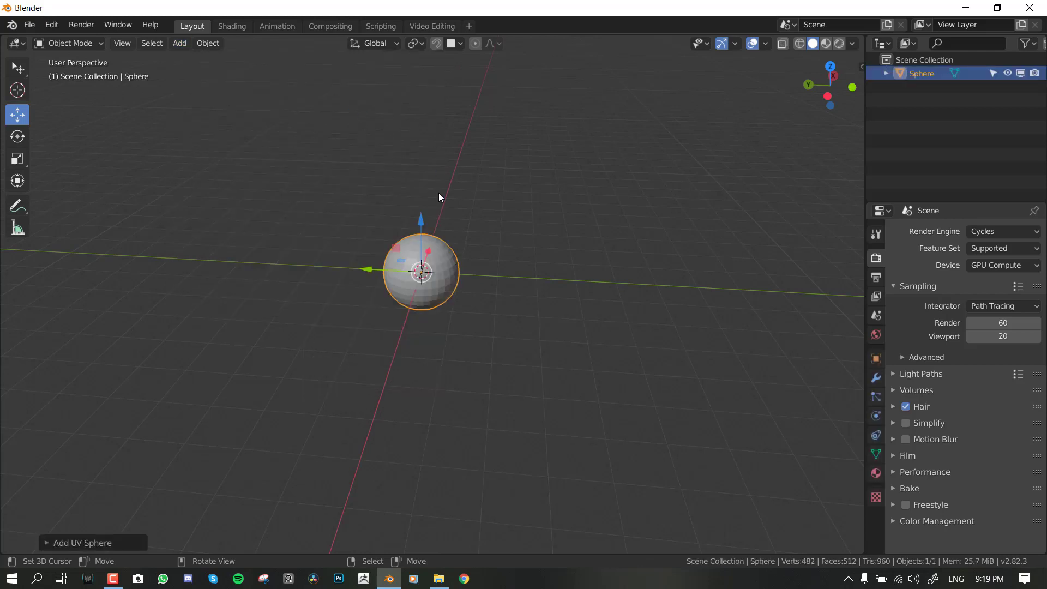
# - Raise the sphere about 1.01 m along Z so that it rests on the grid floor
pyautogui.moveTo(452, 233); pyautogui.dragTo(429, 233, button='middle')
pyautogui.moveTo(416, 232); pyautogui.dragTo(417, 193)
pyautogui.moveTo(430, 201); pyautogui.dragTo(492, 252, button='middle')
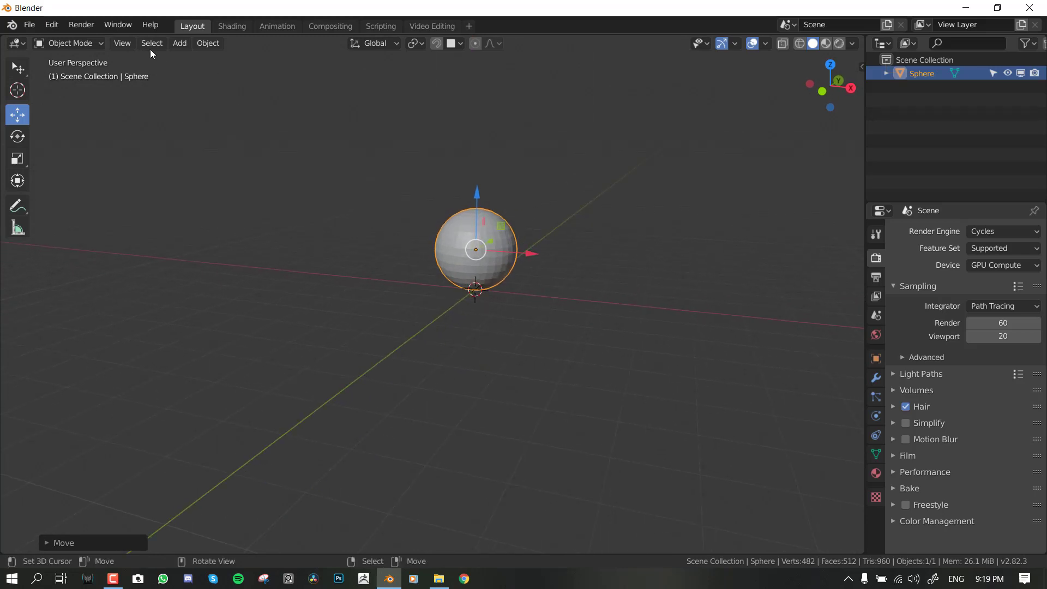
# - Apply smooth shading to the sphere
pyautogui.click(203, 43)
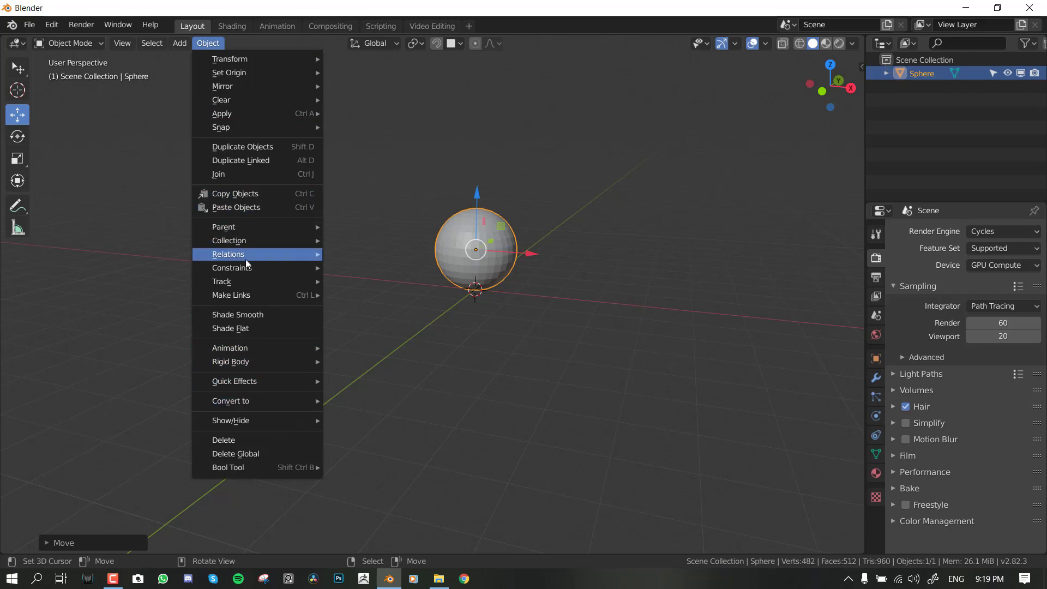
pyautogui.click(243, 316)
pyautogui.moveTo(564, 260)
pyautogui.mouseDown(button='middle')
pyautogui.moveTo(583, 226)
pyautogui.moveTo(593, 285)
pyautogui.moveTo(607, 273)
pyautogui.moveTo(574, 271)
pyautogui.mouseUp(button='middle')
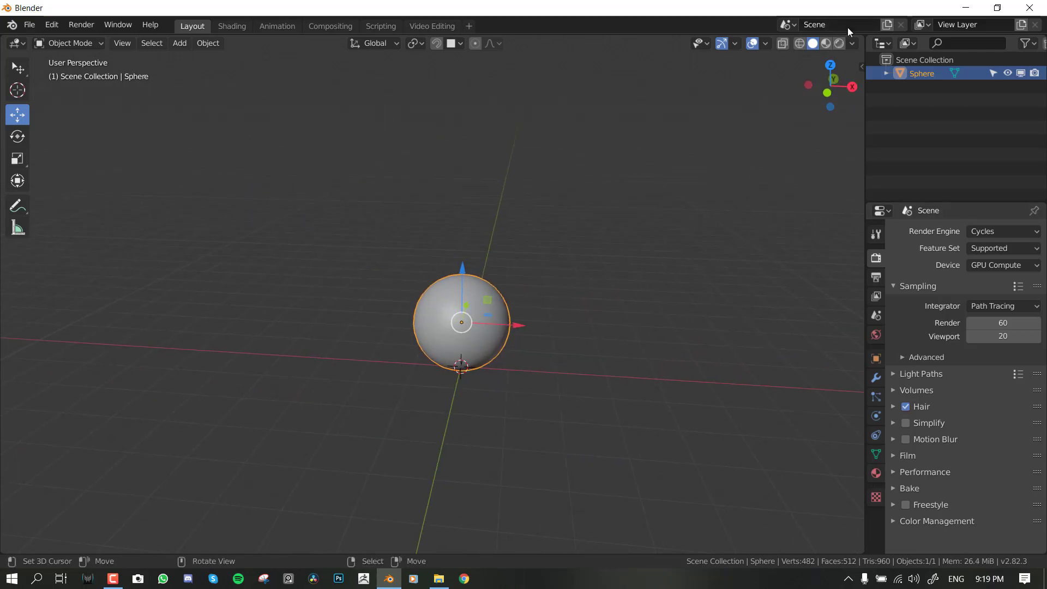
# - Set the solid viewport shading to colour meshes by Object
pyautogui.click(852, 44)
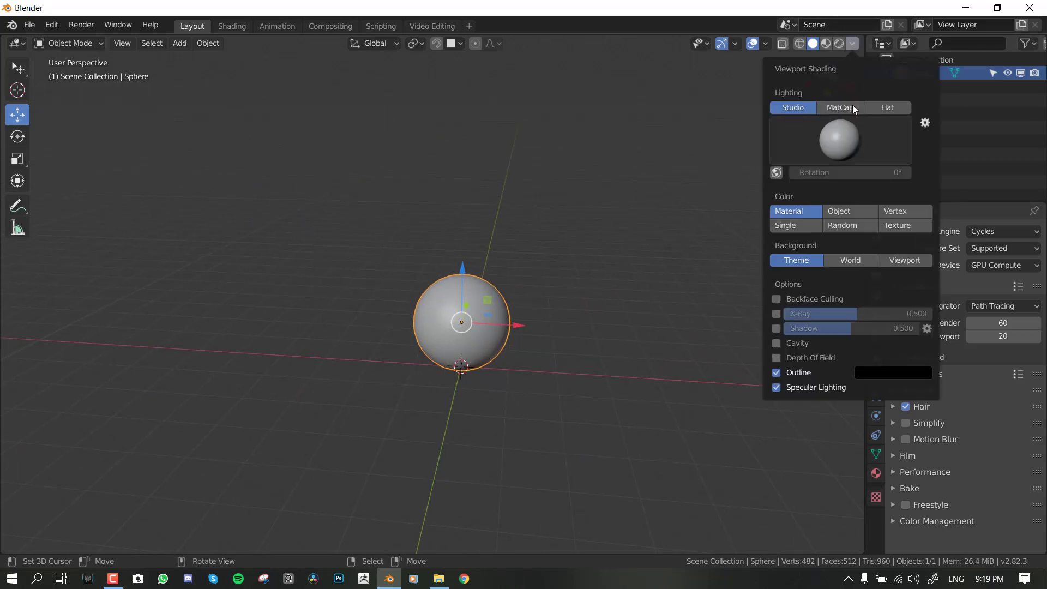
pyautogui.click(840, 211)
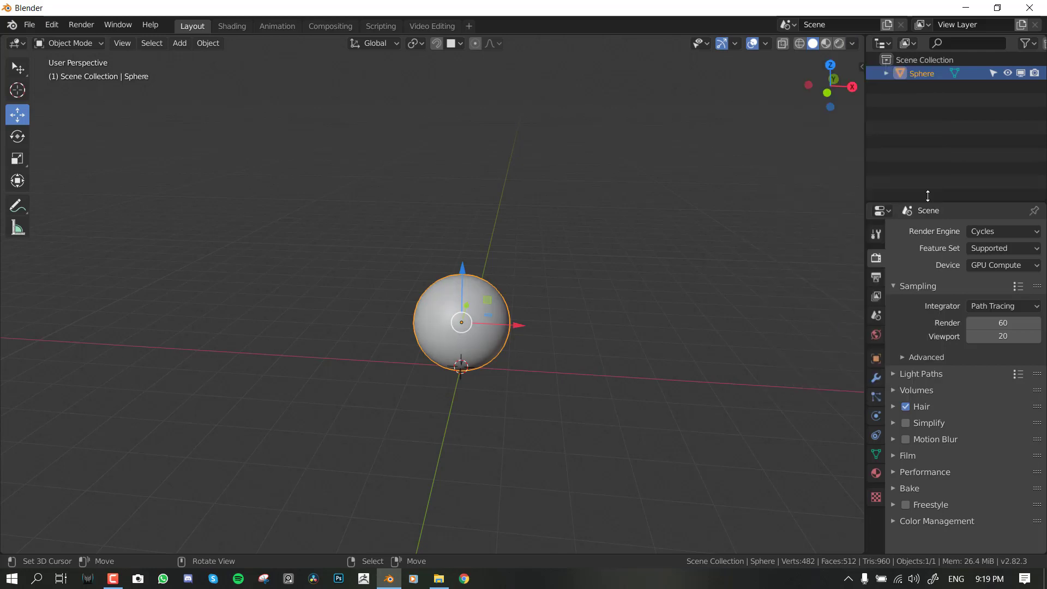
pyautogui.click(853, 44)
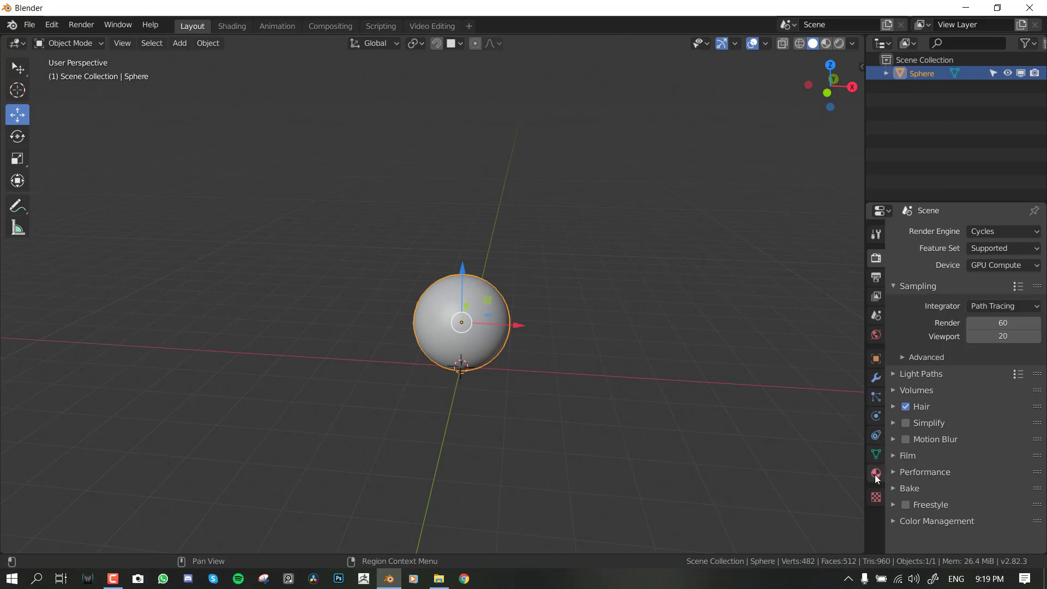
# - Give the sphere a blue colour in its object Viewport Display properties
pyautogui.click(876, 360)
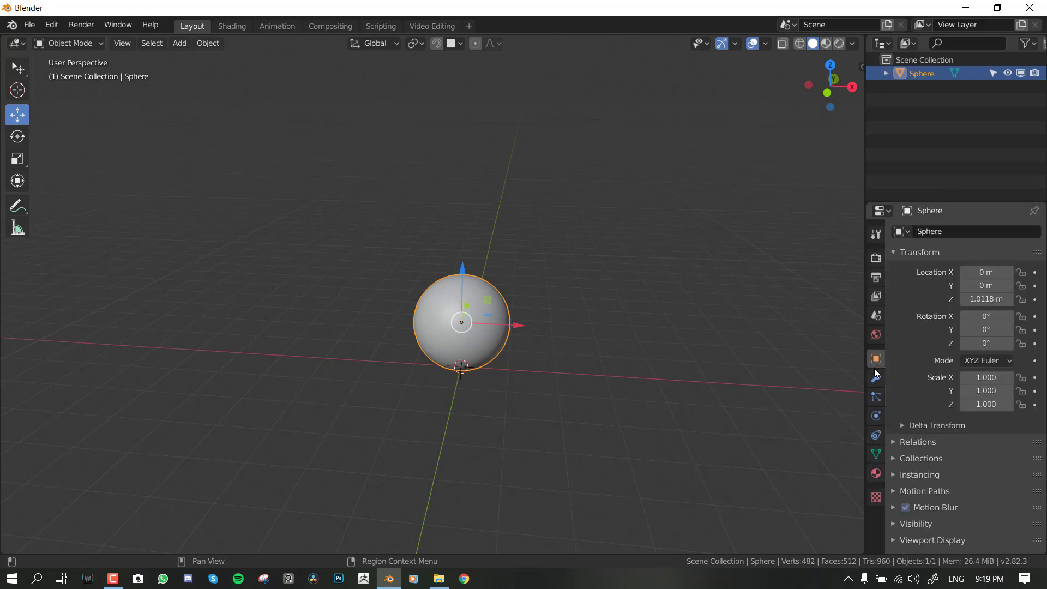
pyautogui.click(922, 522)
pyautogui.scroll(-8, 923, 414)
pyautogui.scroll(-1, 936, 453)
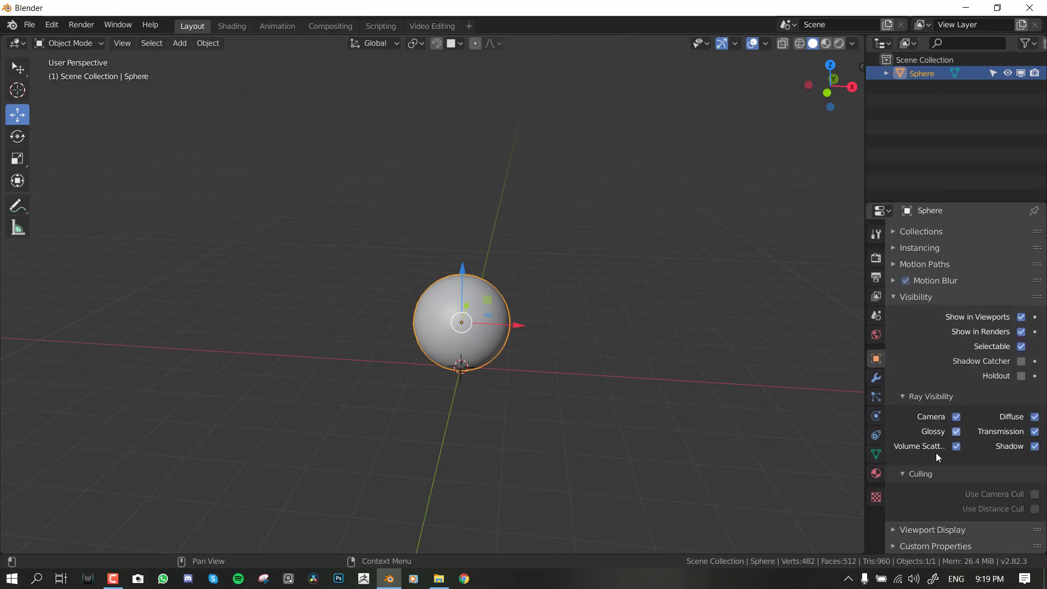
pyautogui.click(931, 528)
pyautogui.scroll(-5, 944, 513)
pyautogui.click(974, 517)
pyautogui.click(952, 393)
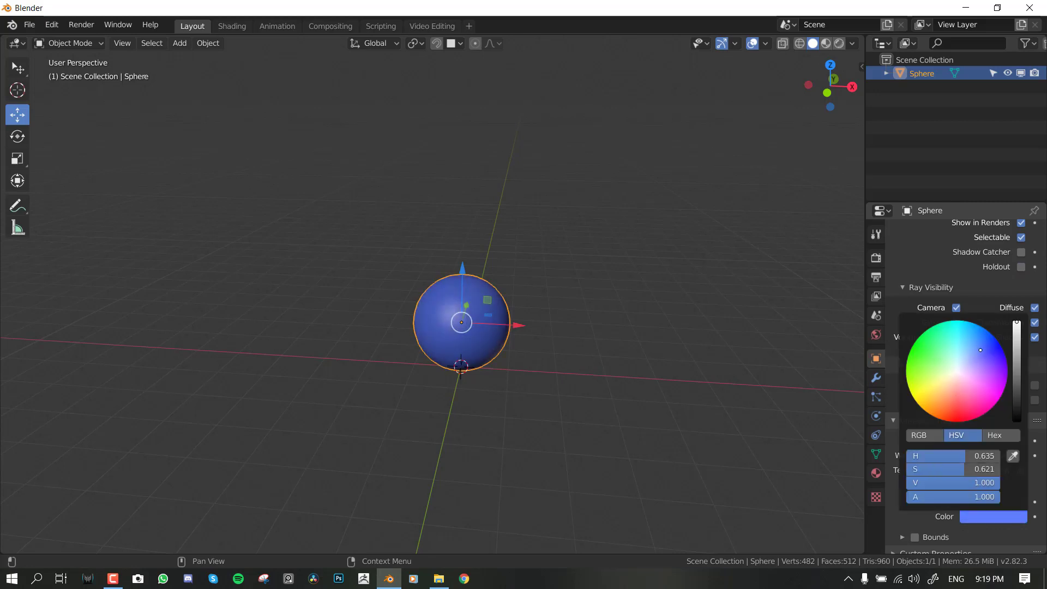
# - Split the 3D viewport horizontally and turn the new lower area into a Timeline editor
pyautogui.moveTo(426, 366); pyautogui.dragTo(463, 330, button='middle')
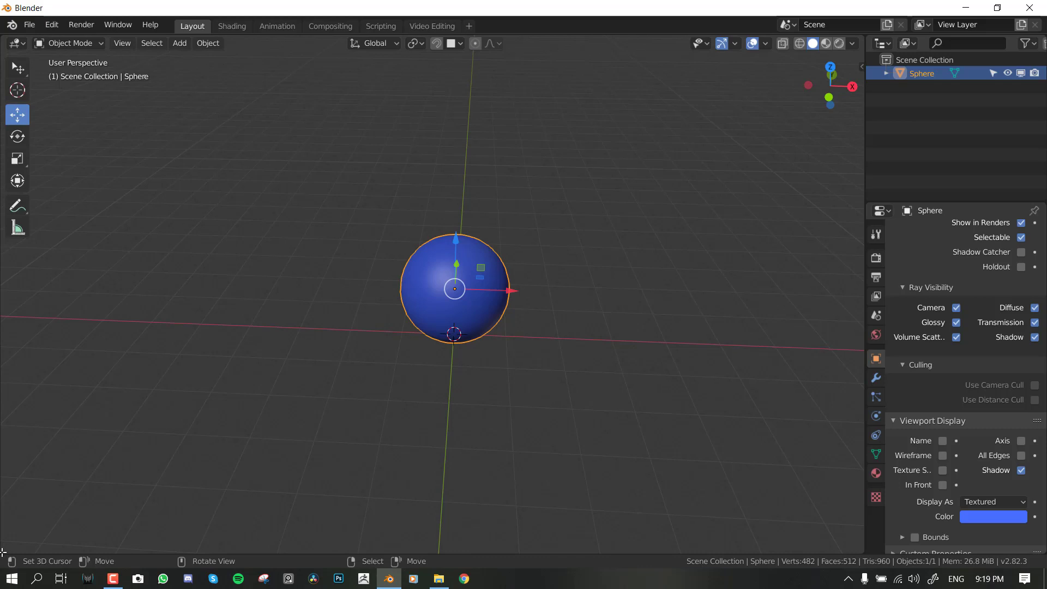
pyautogui.moveTo(12, 521); pyautogui.dragTo(44, 368)
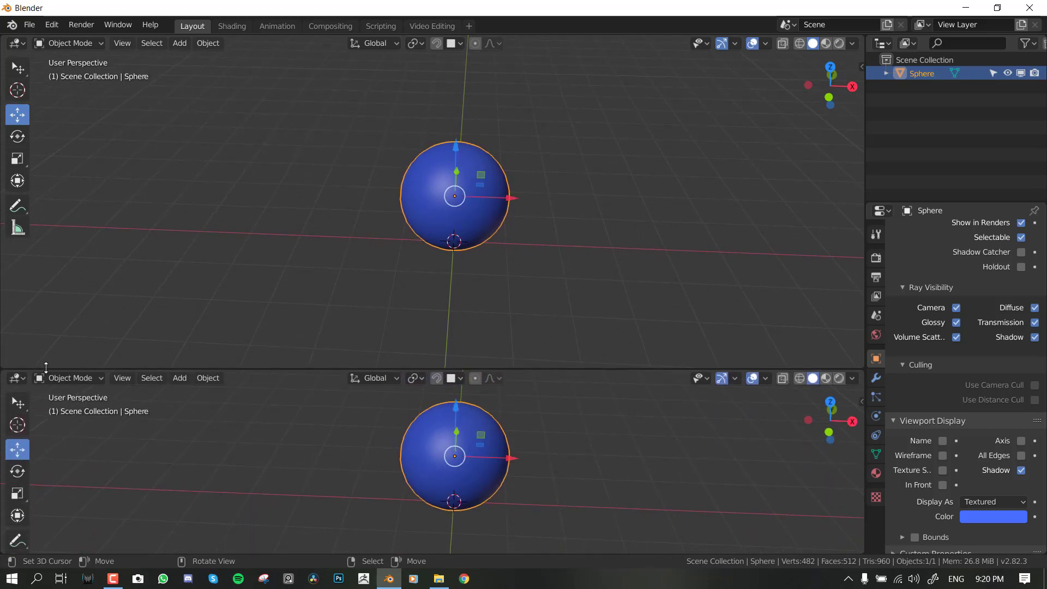
pyautogui.click(19, 378)
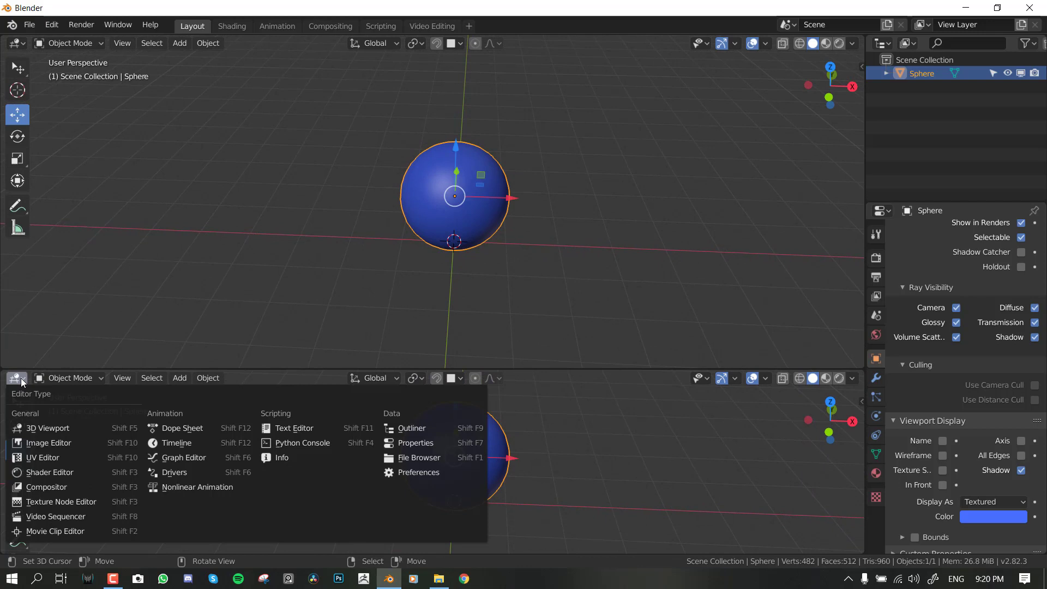
pyautogui.click(187, 443)
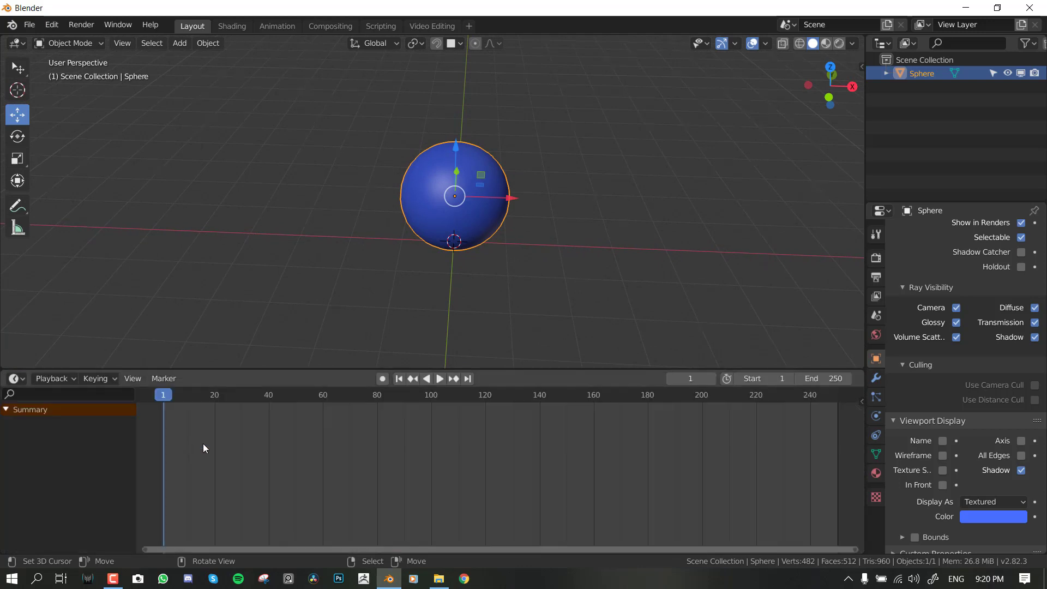
# - Shrink the Timeline area to enlarge the 3D viewport, and turn on Auto Keying
pyautogui.moveTo(330, 368); pyautogui.dragTo(338, 399)
pyautogui.moveTo(386, 273); pyautogui.dragTo(421, 267, button='middle')
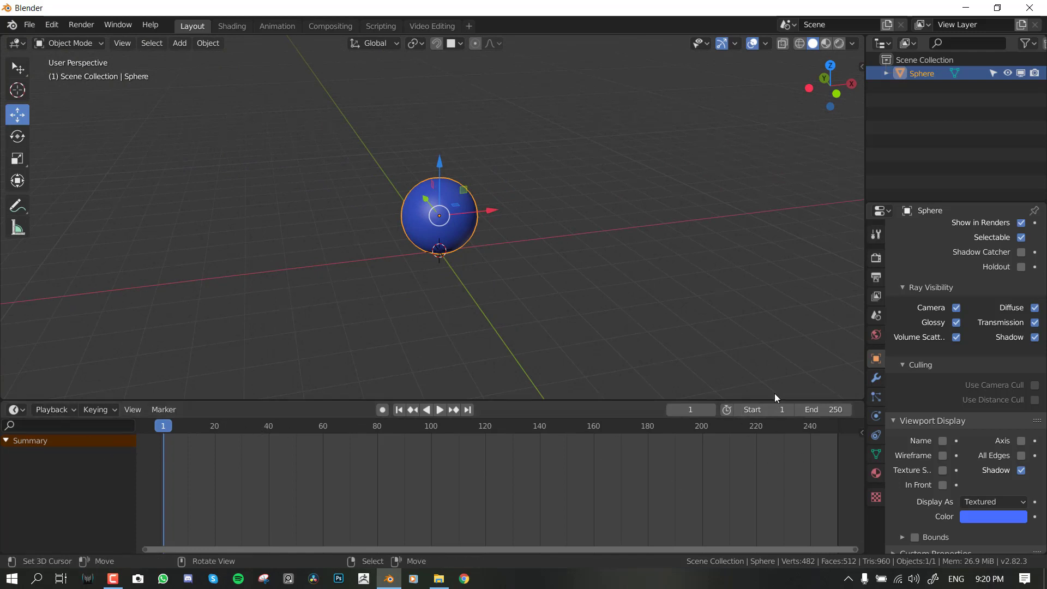
pyautogui.click(382, 410)
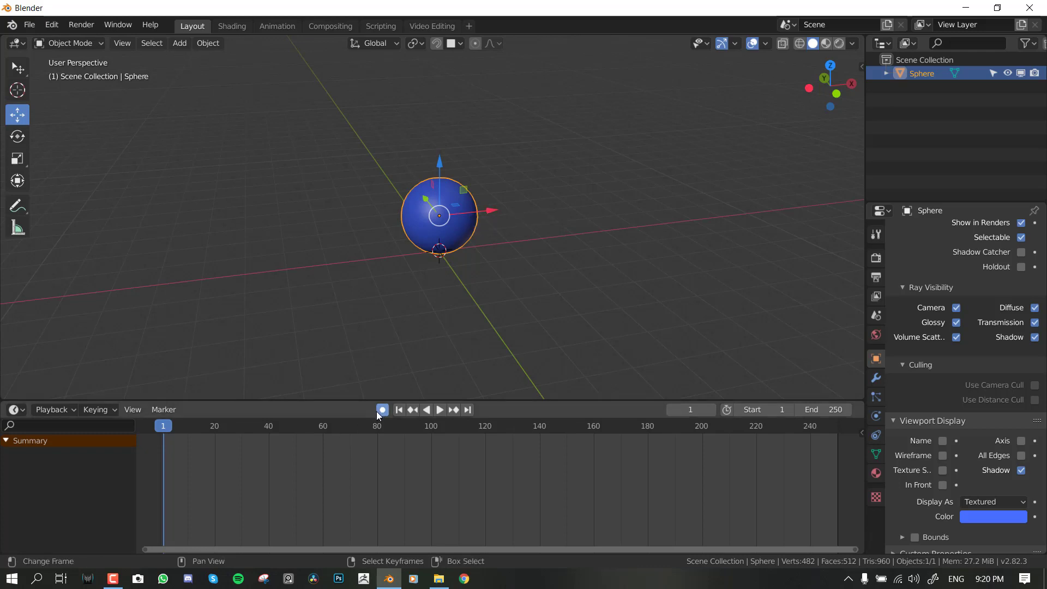
# - Record test keyframes by moving the sphere along X at frame 1, about frame 25 and frame 73
pyautogui.moveTo(494, 211); pyautogui.dragTo(388, 283)
pyautogui.click(228, 507)
pyautogui.click(358, 490)
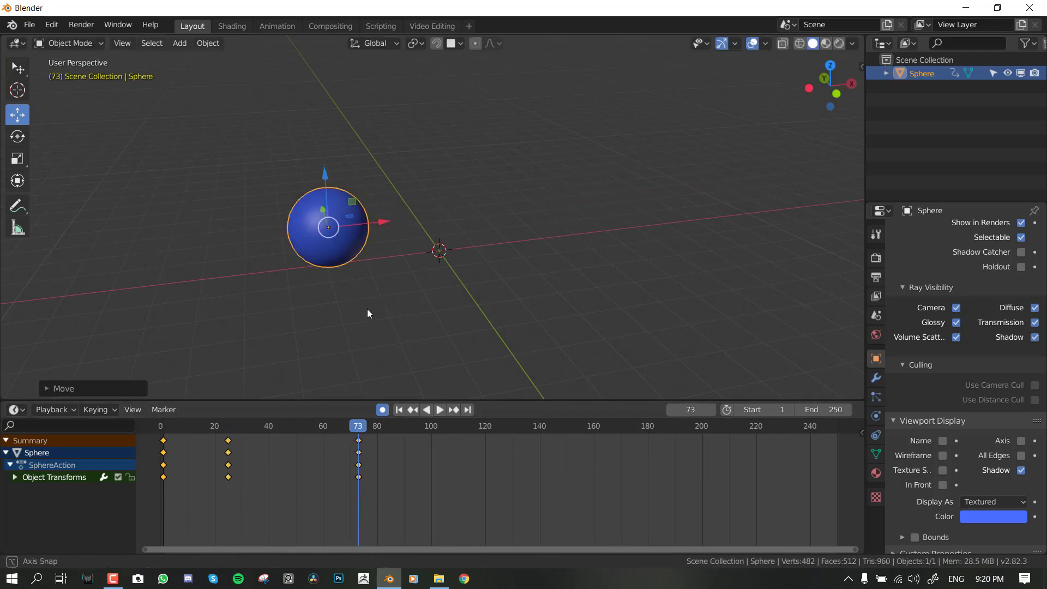
pyautogui.moveTo(373, 308); pyautogui.dragTo(354, 381, button='middle')
pyautogui.click(161, 457)
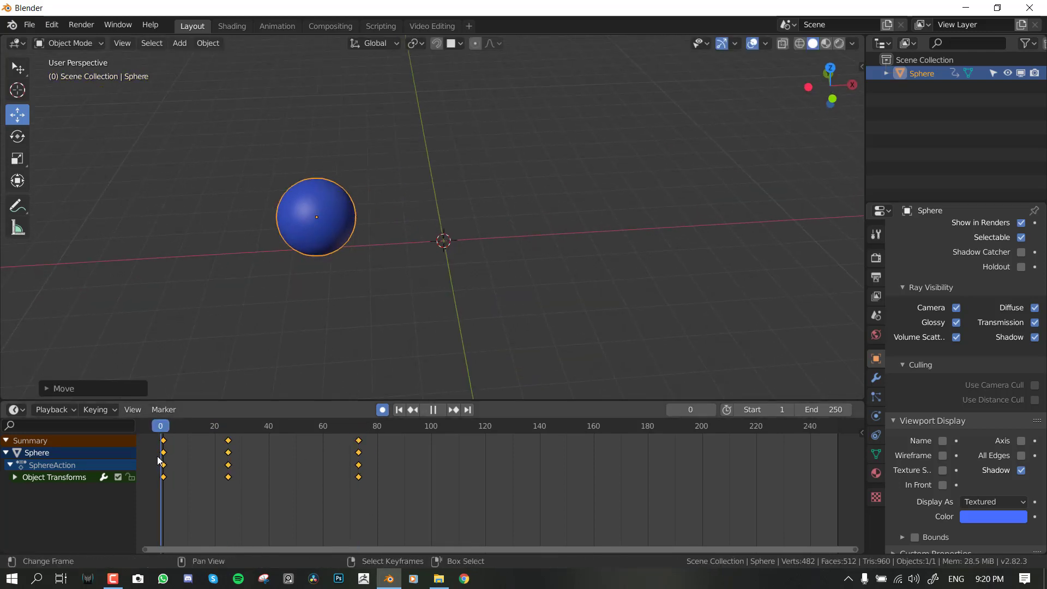
# - Bring the sphere back to the scene centre and delete all of its test keyframes
pyautogui.moveTo(375, 216); pyautogui.dragTo(493, 214)
pyautogui.press('x')
pyautogui.click(319, 444)
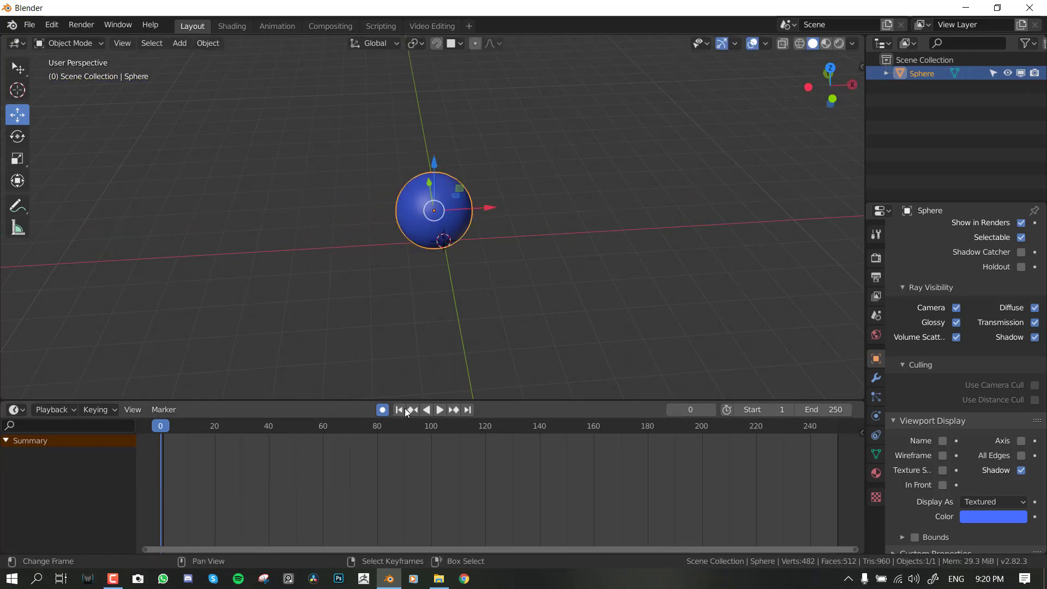
# - Try forward and reverse playback of the timeline and return to frame 0
pyautogui.click(436, 409)
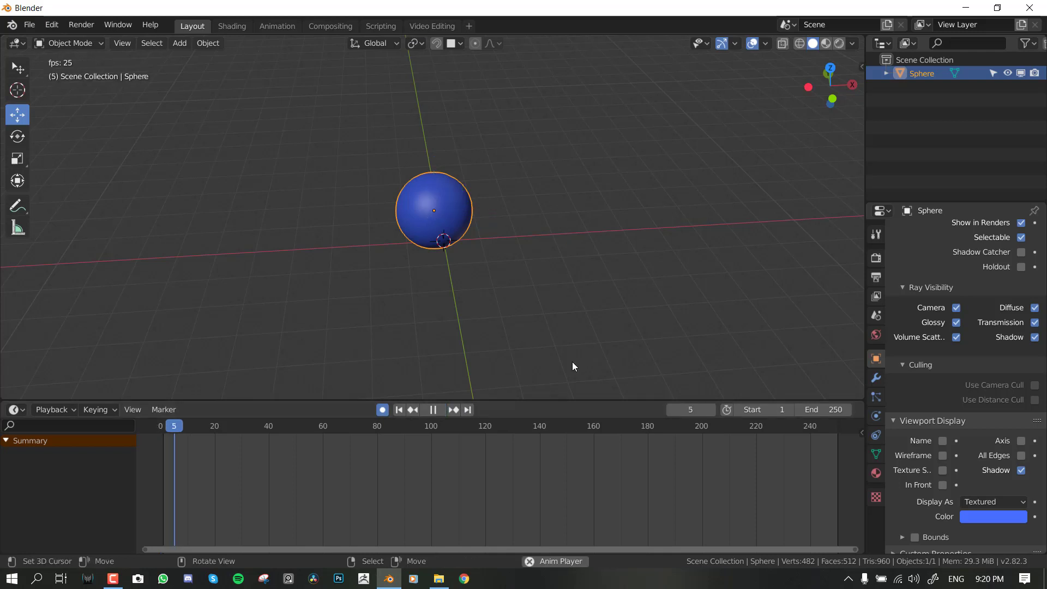
pyautogui.click(438, 410)
pyautogui.click(427, 410)
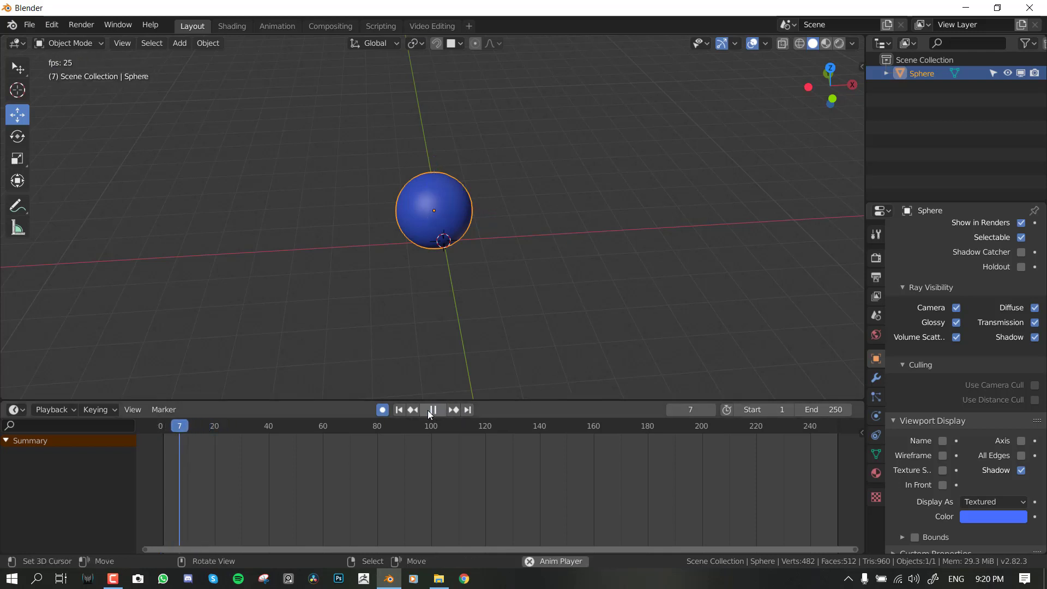
pyautogui.click(433, 410)
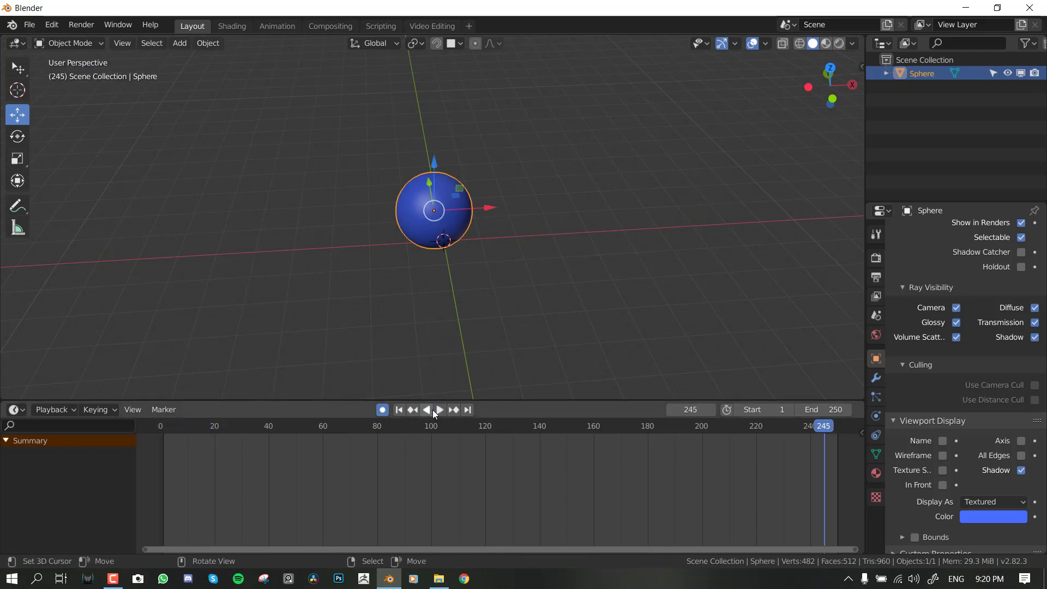
pyautogui.click(162, 498)
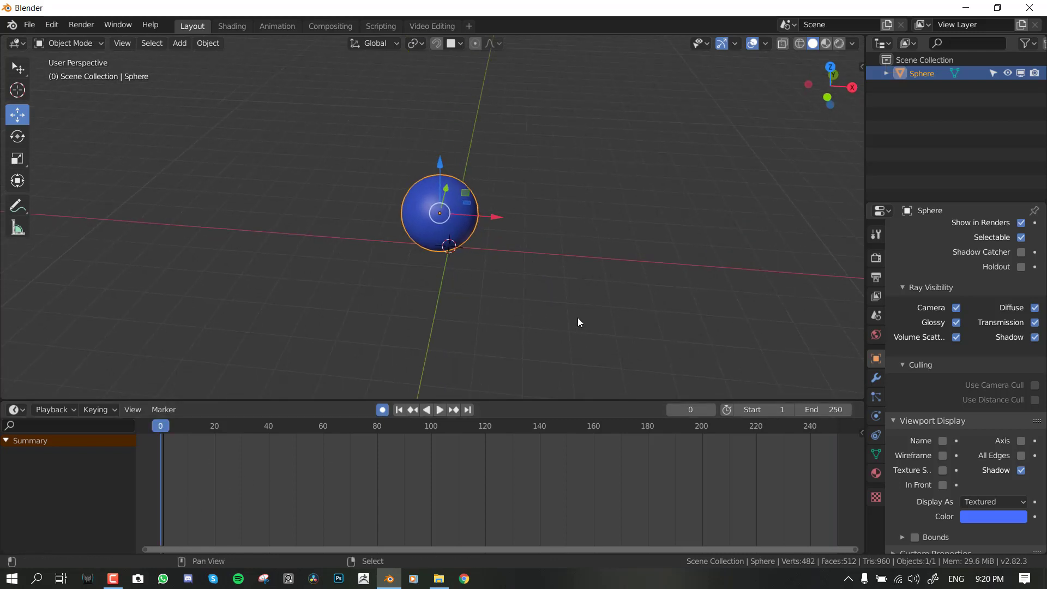
# - Set the animation frame range to start at 0 and end at 250
pyautogui.moveTo(523, 351); pyautogui.dragTo(645, 338, button='middle')
pyautogui.moveTo(695, 410); pyautogui.dragTo(766, 410)
pyautogui.click(679, 426)
pyautogui.moveTo(690, 410)
pyautogui.mouseDown()
pyautogui.moveTo(722, 410)
pyautogui.moveTo(677, 410)
pyautogui.moveTo(691, 410)
pyautogui.mouseUp()
pyautogui.moveTo(765, 409); pyautogui.dragTo(839, 410)
pyautogui.click(823, 409)
pyautogui.write('250')
pyautogui.press('Return')
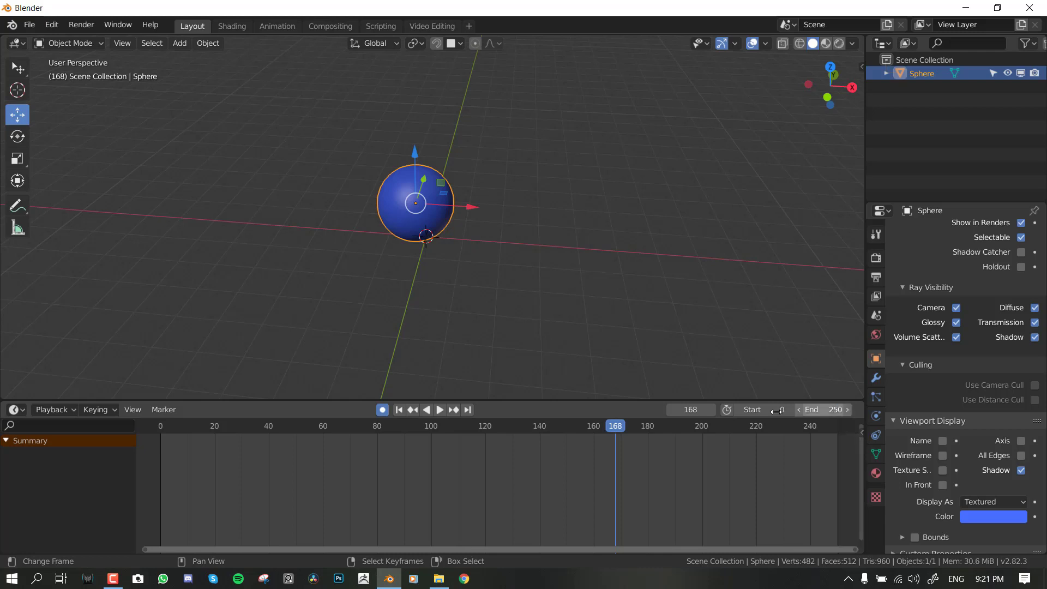
# - Set the current frame to 1
pyautogui.click(690, 410)
pyautogui.write('1')
pyautogui.press('Return')
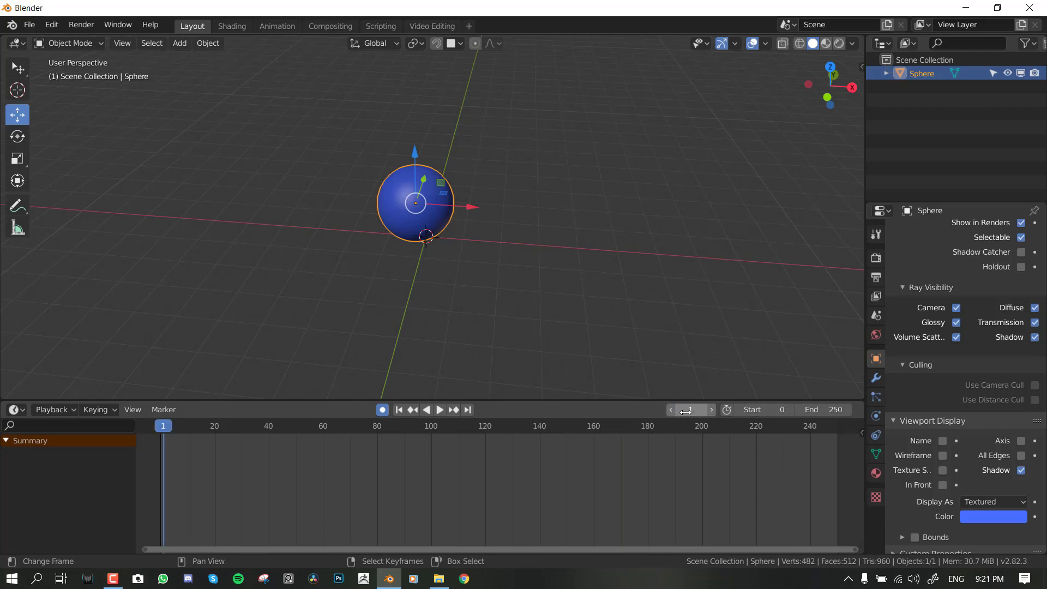
# - Set the timeline's playback sync mode to AV-sync
pyautogui.click(65, 414)
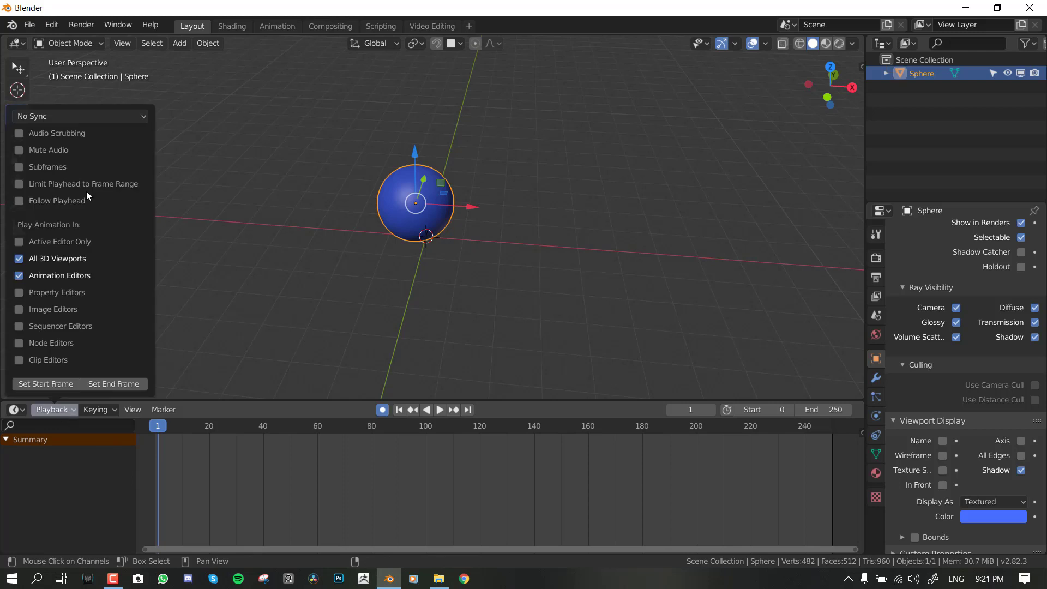
pyautogui.click(64, 116)
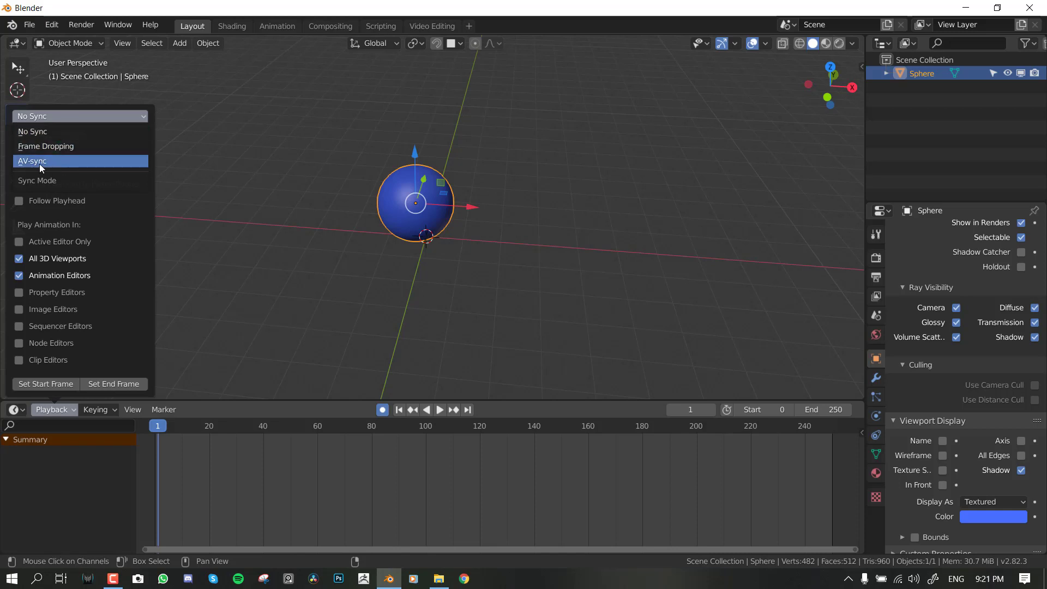
pyautogui.click(64, 162)
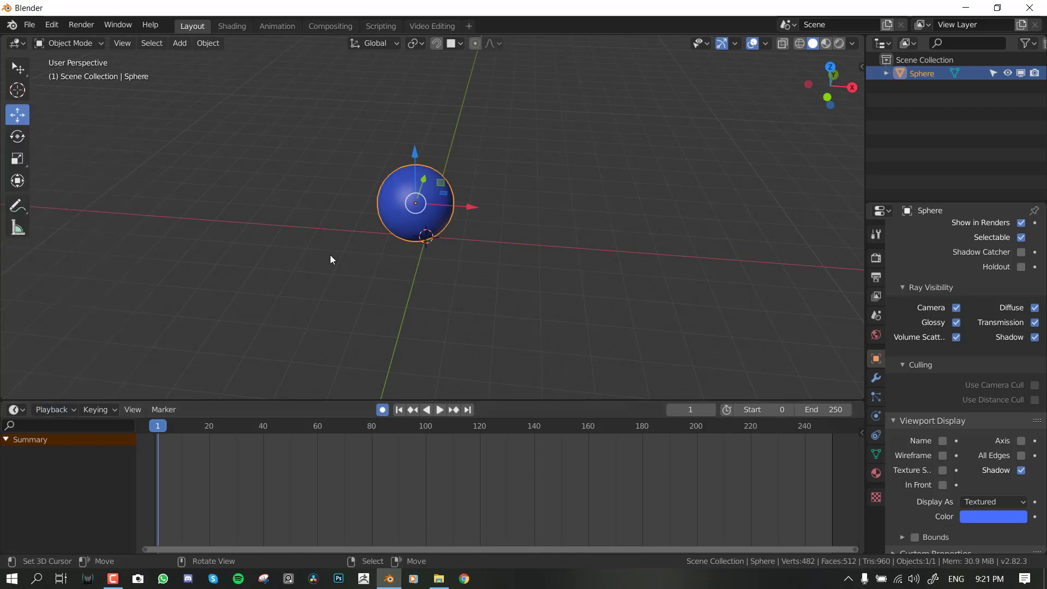
pyautogui.moveTo(329, 254); pyautogui.dragTo(348, 255, button='middle')
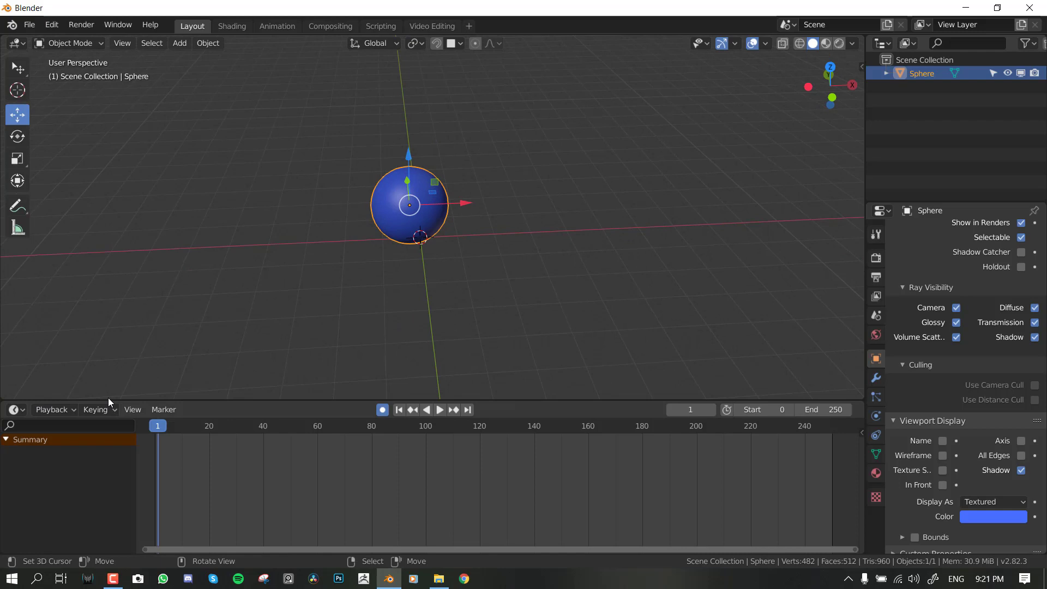
# - Switch the playback sync mode back to No Sync
pyautogui.click(54, 409)
pyautogui.click(62, 120)
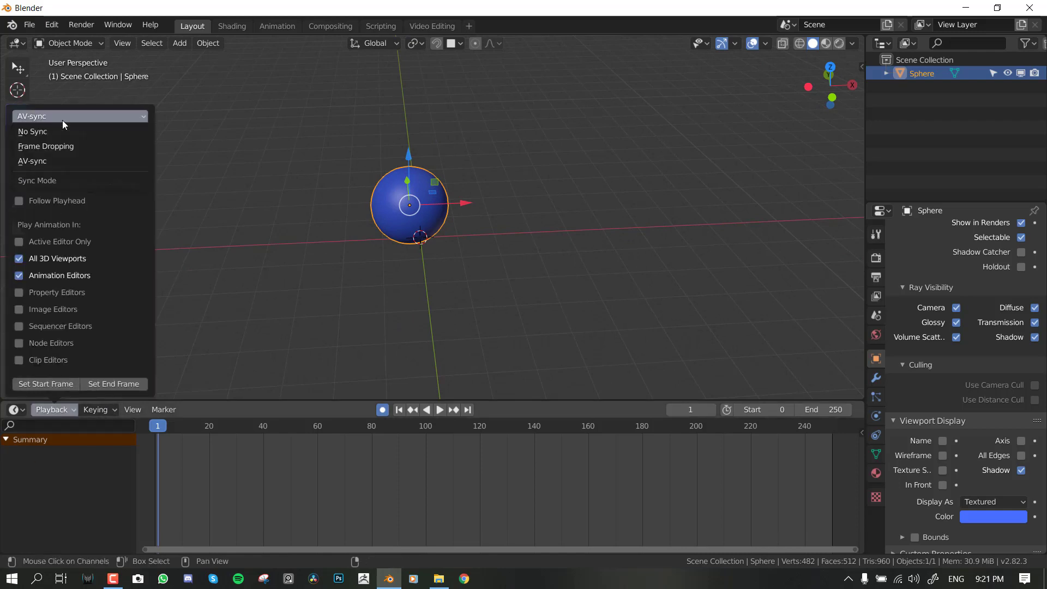
pyautogui.click(62, 129)
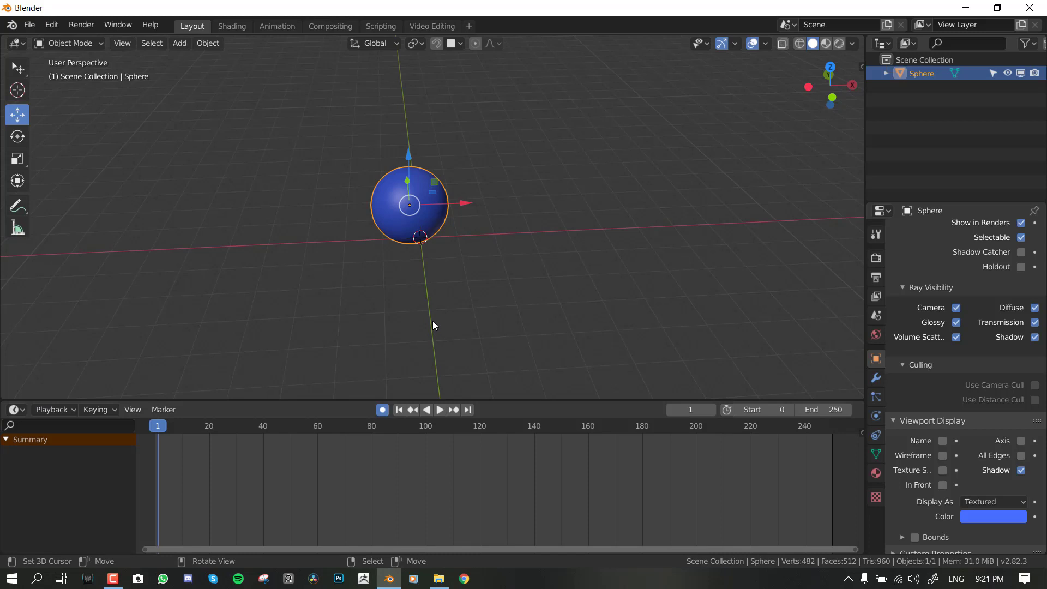
pyautogui.click(53, 410)
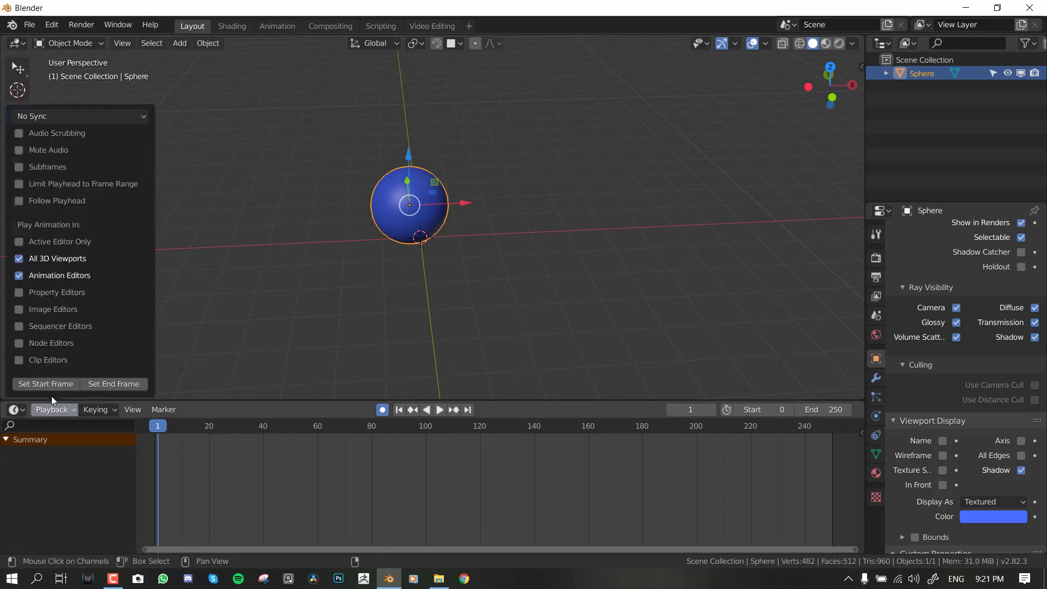
pyautogui.moveTo(363, 190); pyautogui.dragTo(415, 284, button='middle')
# - Choose AV-sync as the sync mode for timeline playback
pyautogui.click(69, 411)
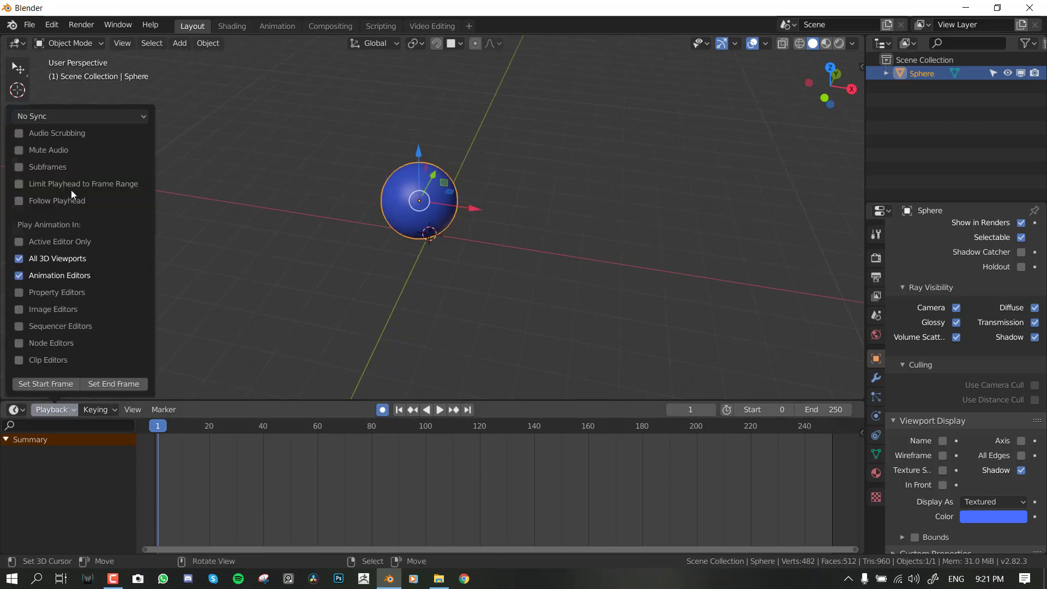
pyautogui.click(83, 116)
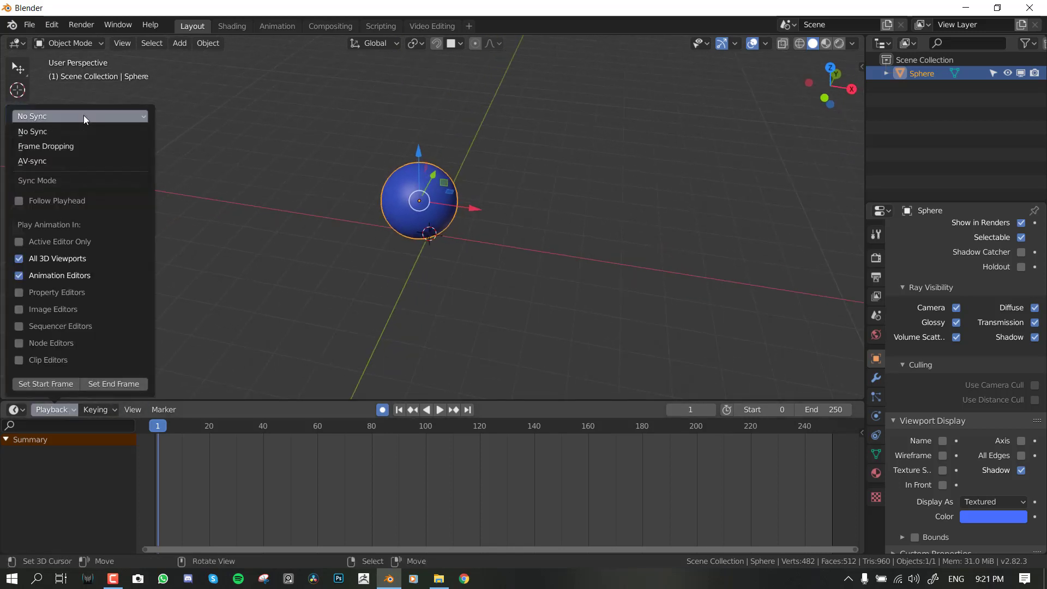
pyautogui.click(73, 162)
pyautogui.click(67, 409)
# - Clear the LocRotScale active keying set from the timeline's keying settings
pyautogui.click(91, 413)
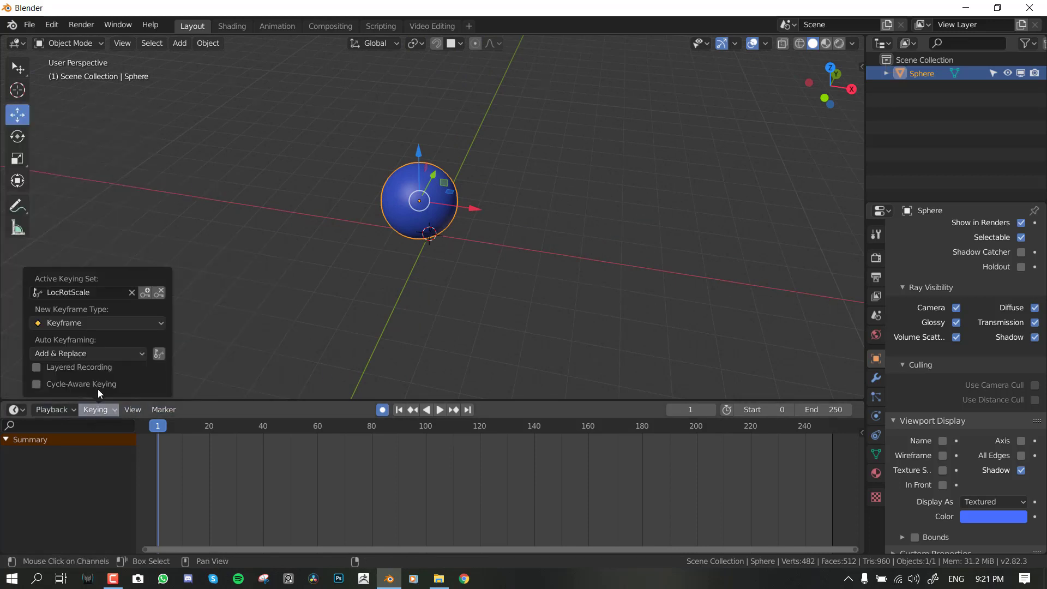
pyautogui.click(96, 413)
pyautogui.click(131, 293)
pyautogui.click(100, 413)
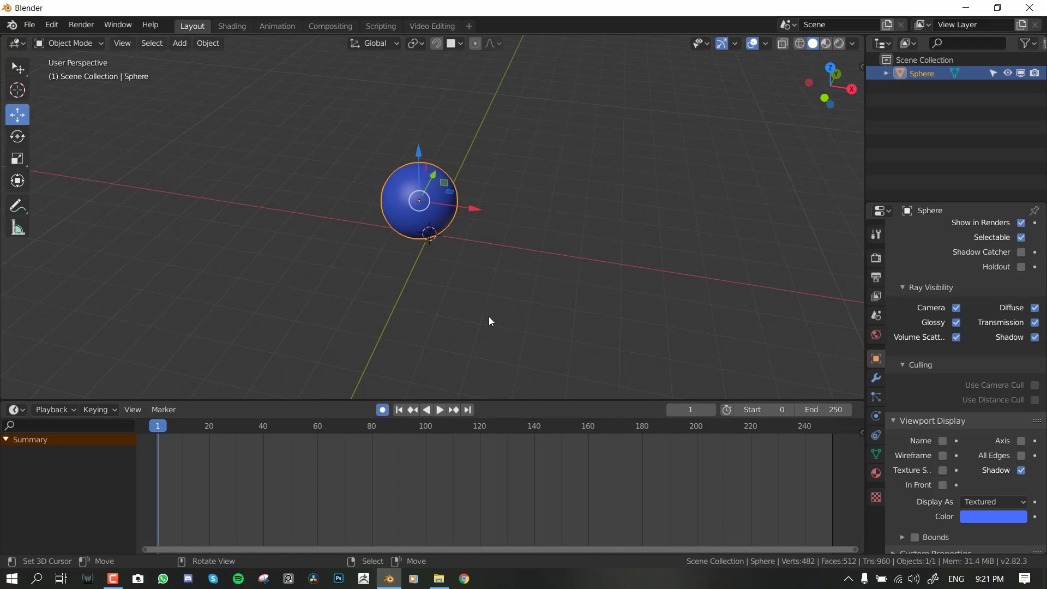
# - Insert a LocRotScale keyframe for the sphere at frame 1
pyautogui.moveTo(489, 321); pyautogui.dragTo(494, 294, button='middle')
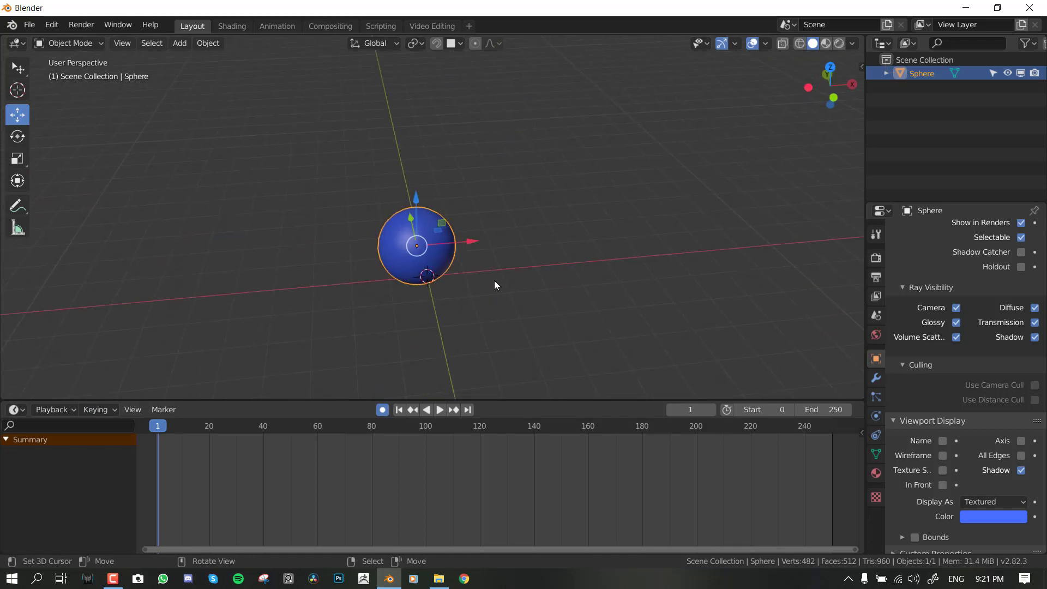
pyautogui.press('i')
pyautogui.press('i')
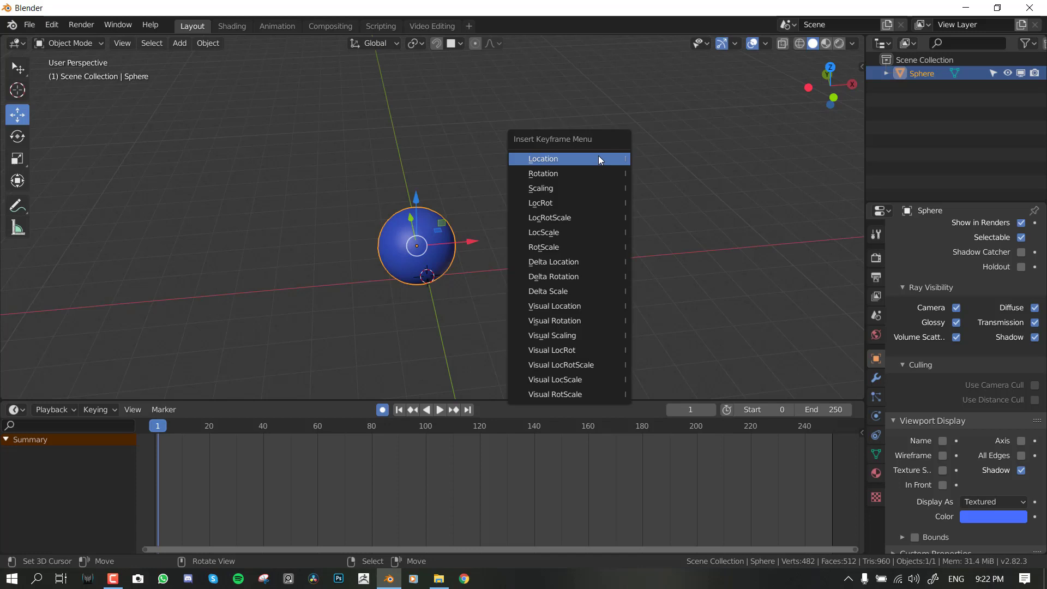
pyautogui.click(572, 218)
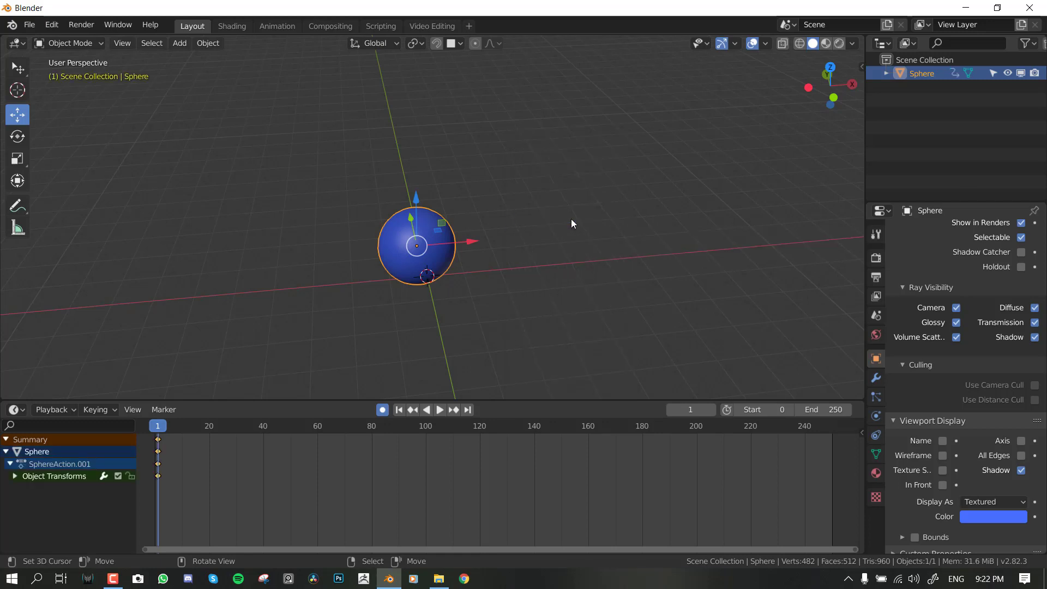
# - Go to frame 97 and move the sphere to the right so auto keying records its new position
pyautogui.moveTo(164, 478); pyautogui.dragTo(418, 482)
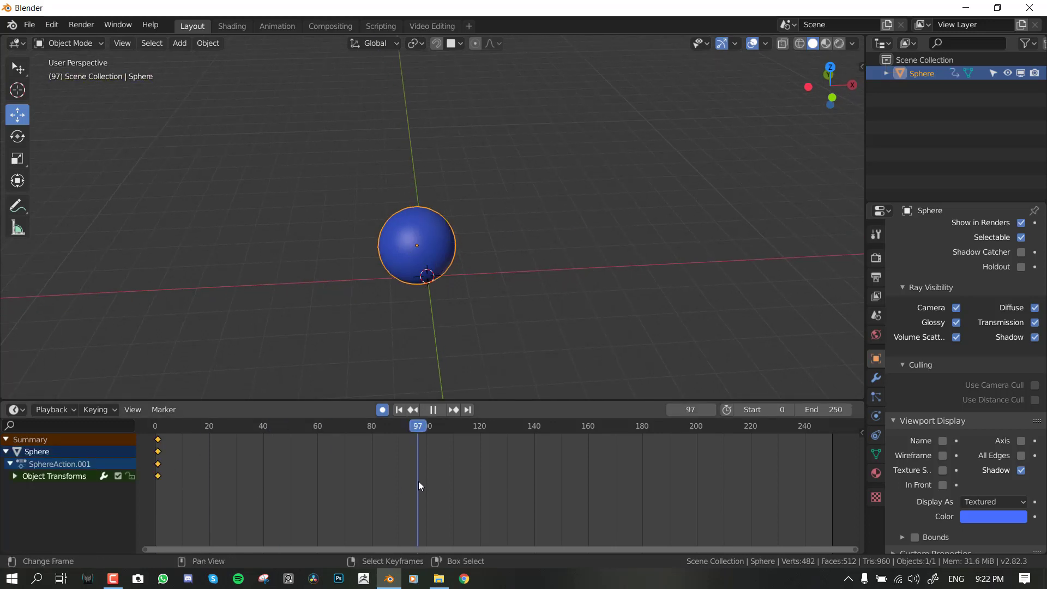
pyautogui.press('g')
pyautogui.click(668, 228)
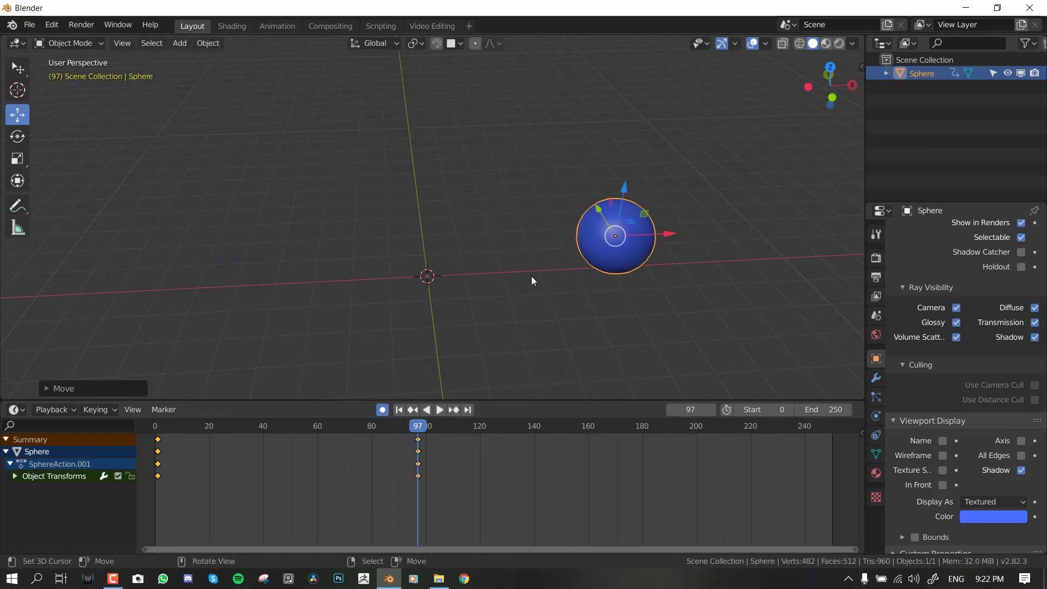
# - Turn off auto keying and delete all of the sphere's test keyframes
pyautogui.click(383, 411)
pyautogui.press('i')
pyautogui.click(688, 169)
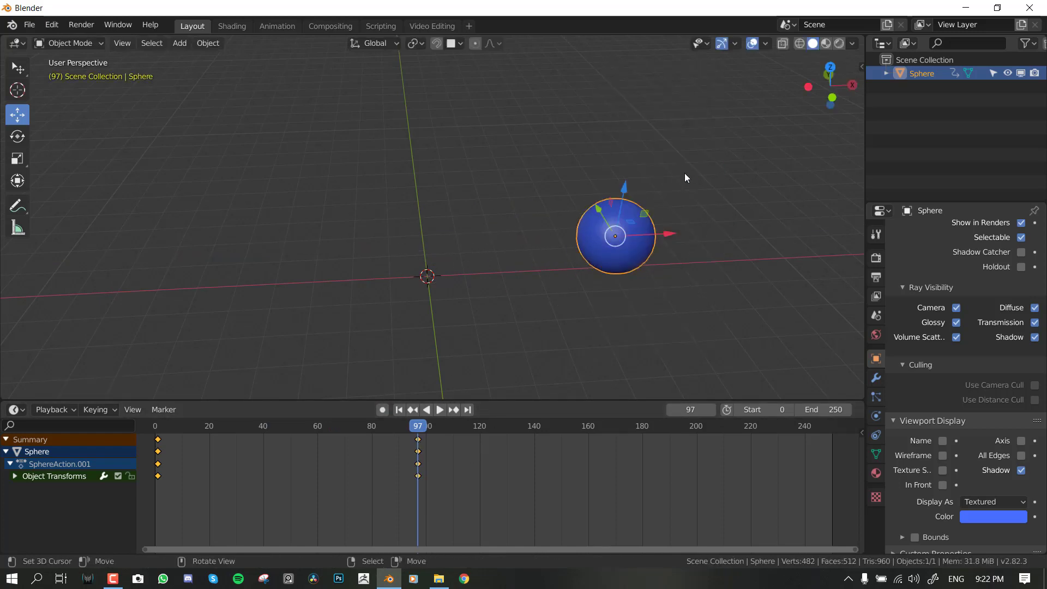
pyautogui.click(417, 456)
pyautogui.press('Delete')
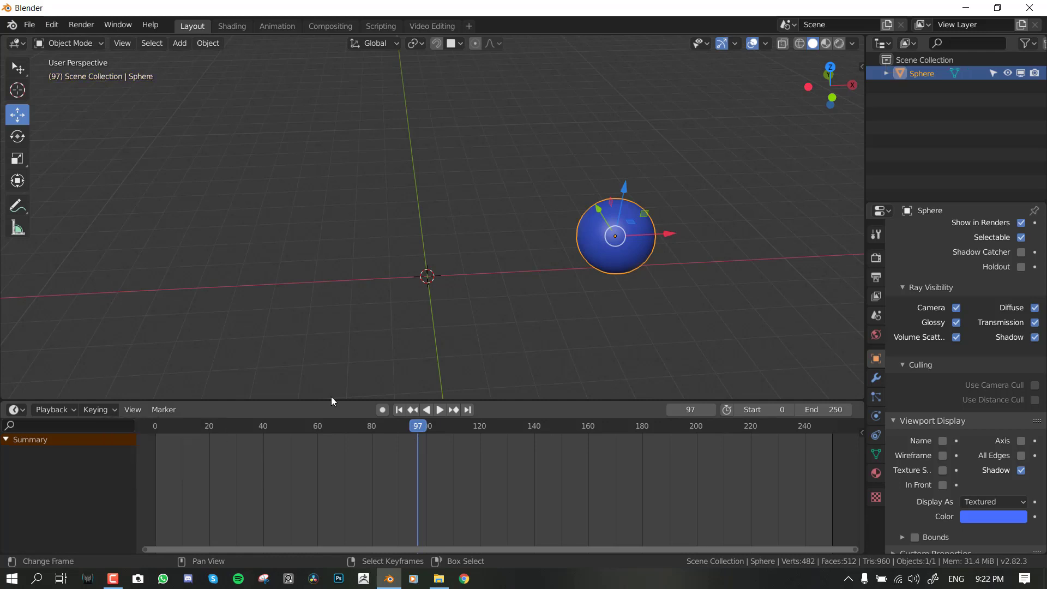
# - Set the active keying set to LocRotScale and review the available new keyframe types
pyautogui.click(93, 410)
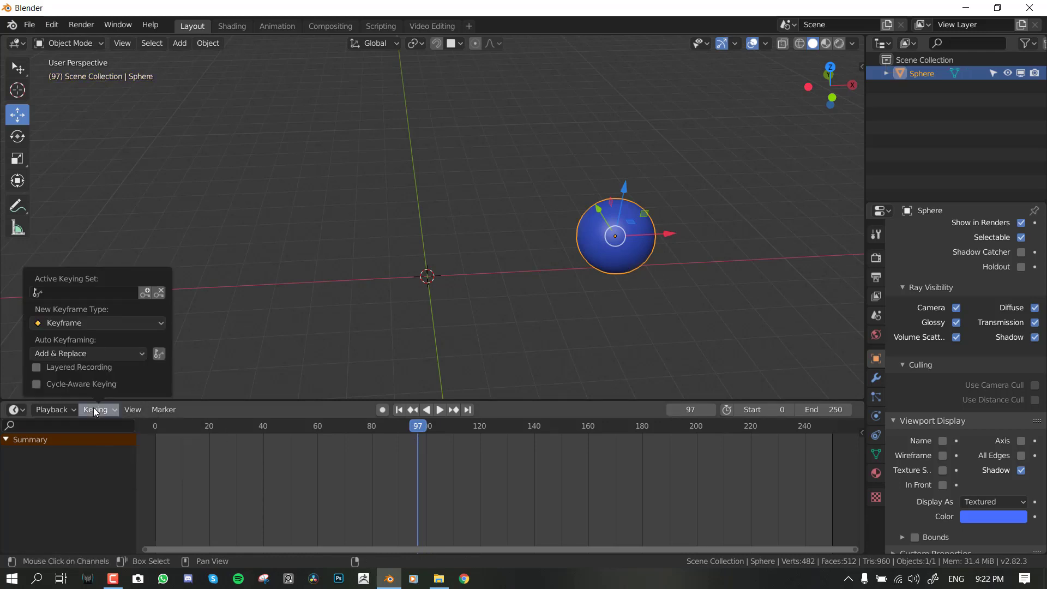
pyautogui.click(91, 292)
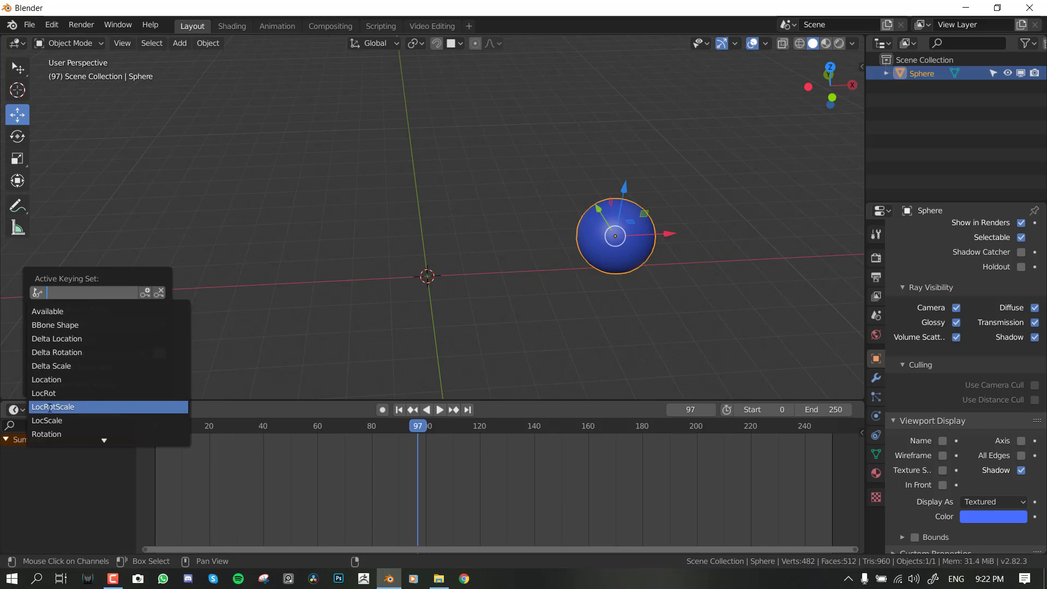
pyautogui.click(75, 407)
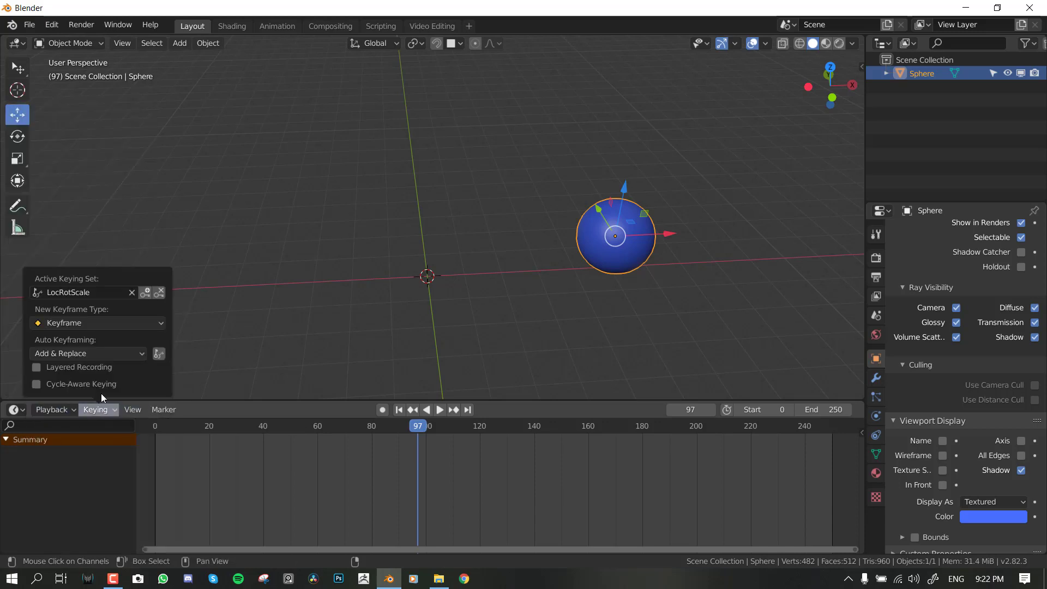
pyautogui.click(107, 323)
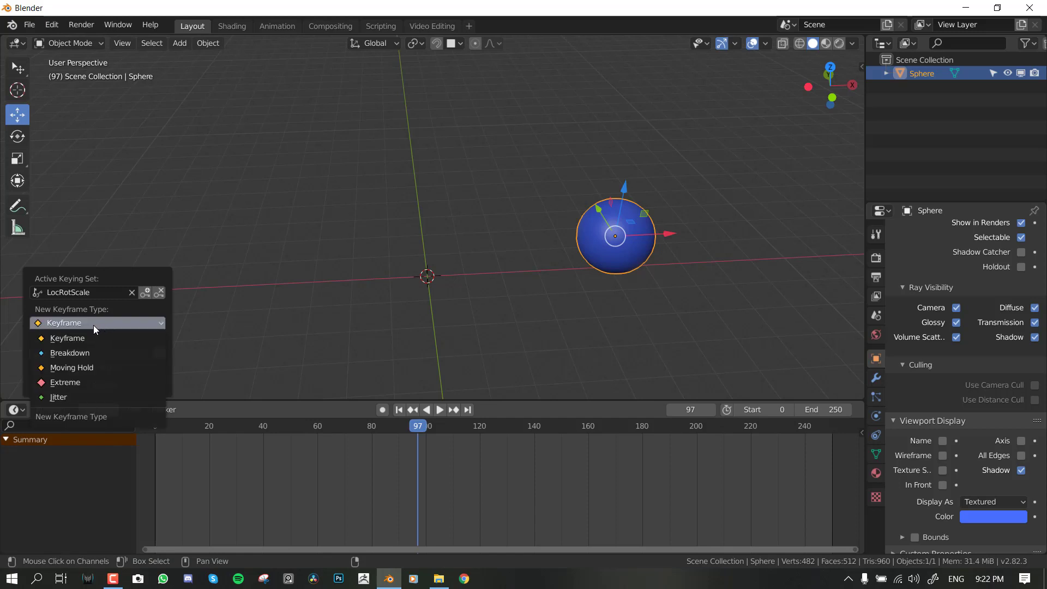
pyautogui.click(65, 319)
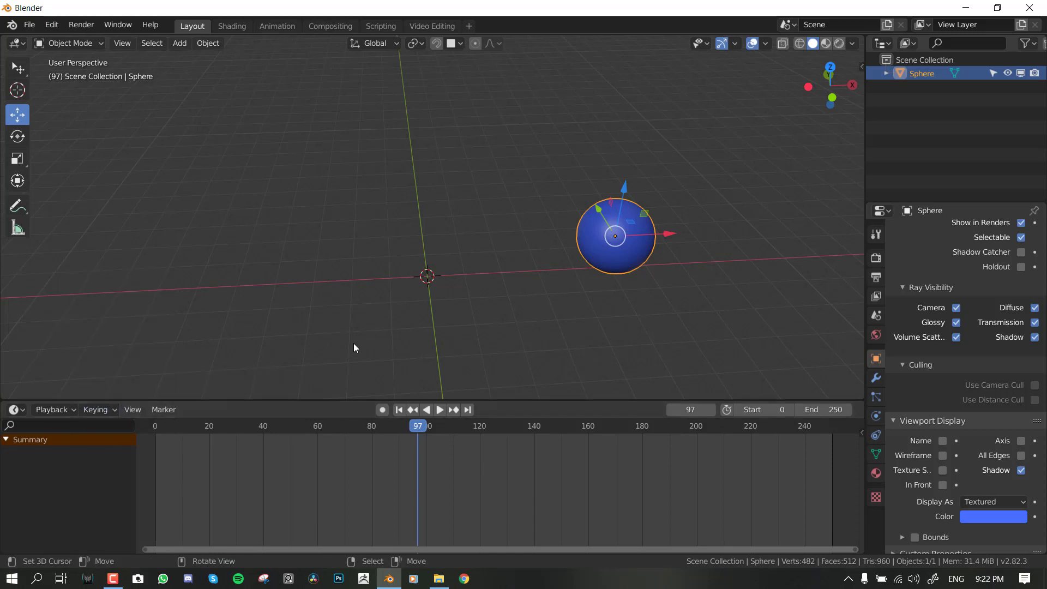
# - Move the sphere along the X axis back to the scene centre and switch to the front orthographic view
pyautogui.press('g')
pyautogui.press('x')
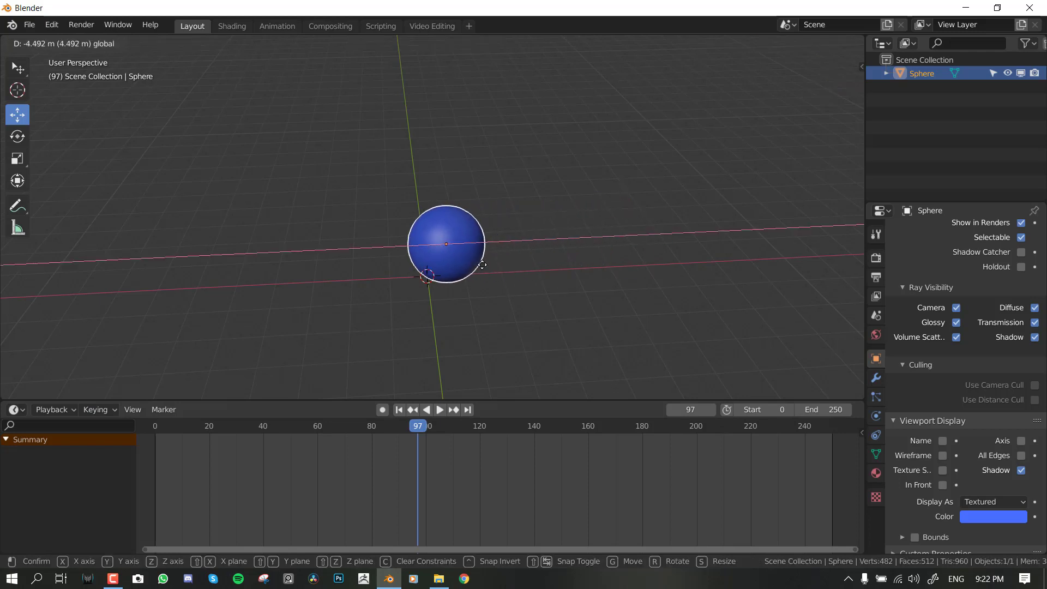
pyautogui.click(479, 268)
pyautogui.press('KP_1')
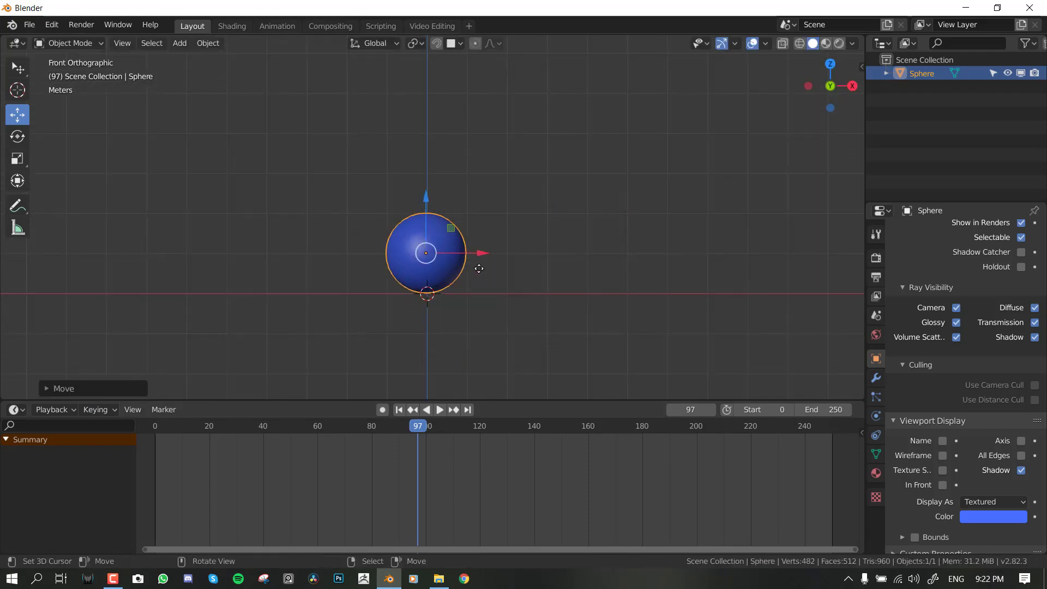
pyautogui.keyDown('shift'); pyautogui.moveTo(560, 252); pyautogui.dragTo(558, 289, button='middle'); pyautogui.keyUp('shift')
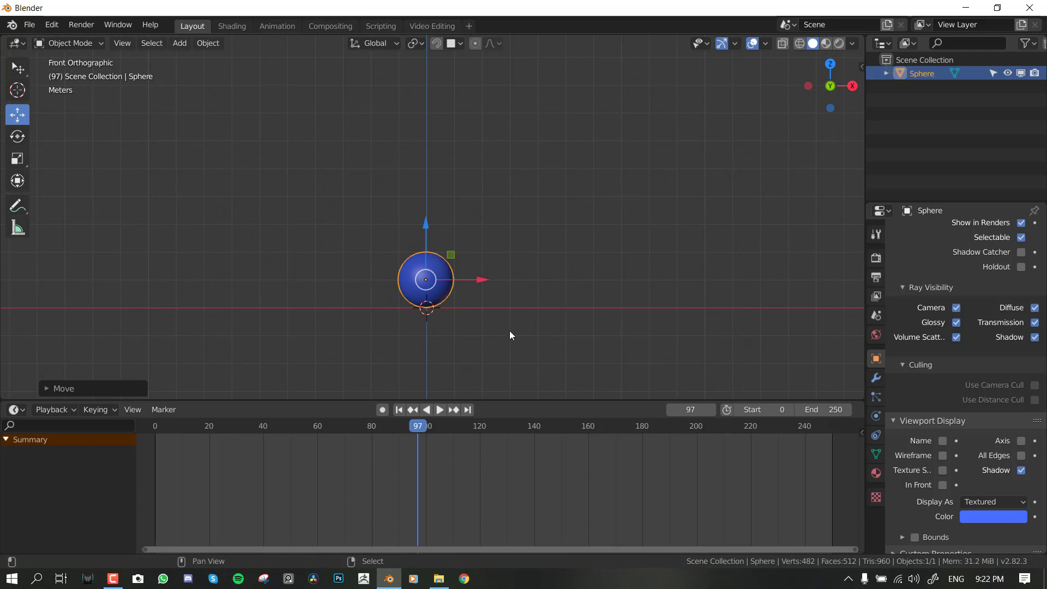
pyautogui.keyDown('shift'); pyautogui.moveTo(509, 330); pyautogui.dragTo(570, 289, button='middle'); pyautogui.keyUp('shift')
# - Return the current frame to 1
pyautogui.click(248, 456)
pyautogui.press('space')
pyautogui.moveTo(211, 468); pyautogui.dragTo(159, 471)
pyautogui.press('space')
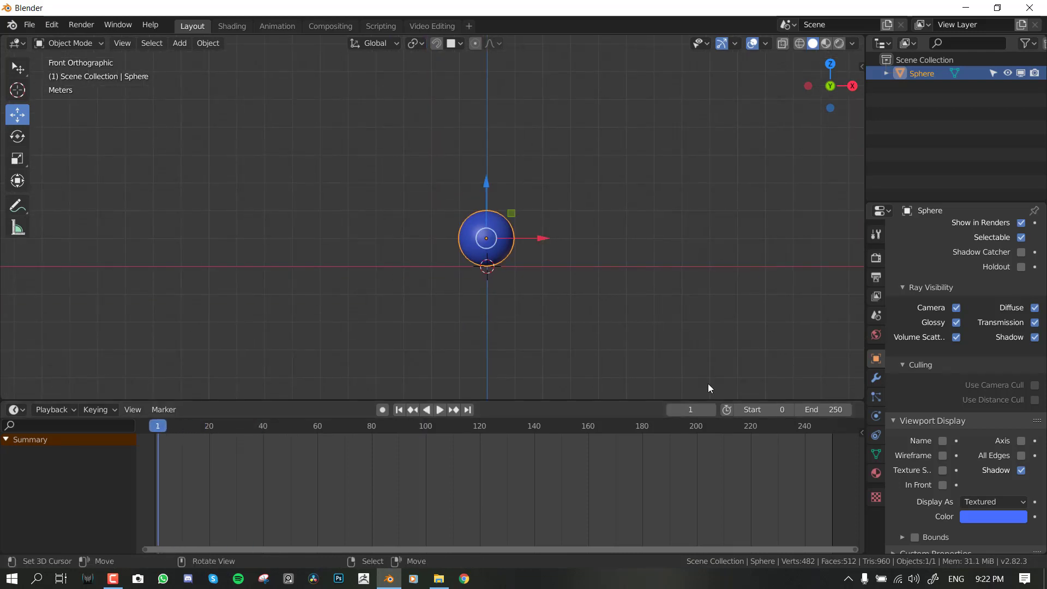
# - Set the animation's end frame to 24 and fit the timeline to the shortened frame range
pyautogui.click(825, 409)
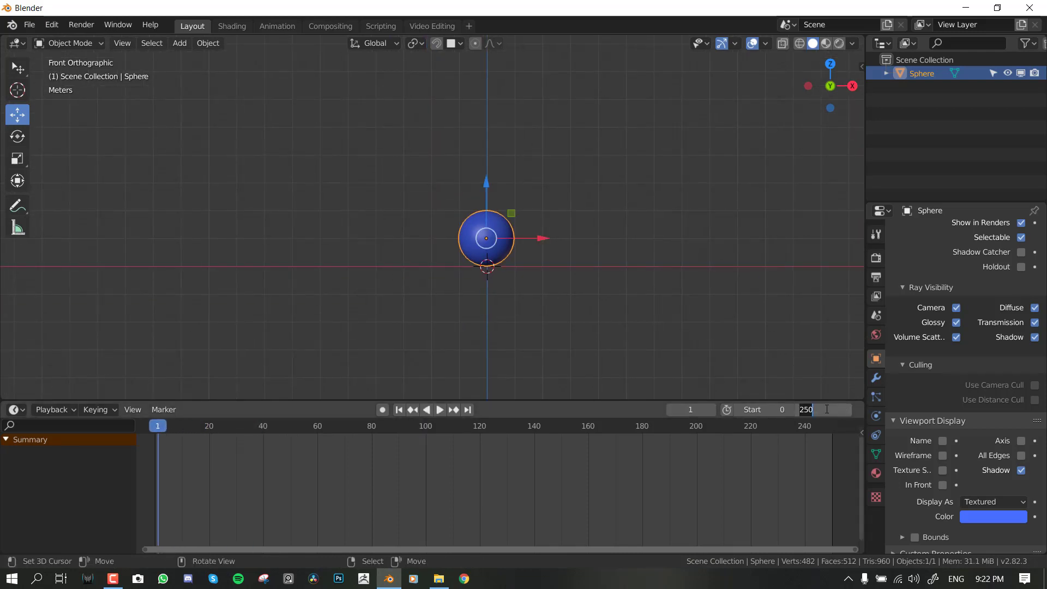
pyautogui.write('24')
pyautogui.press('Return')
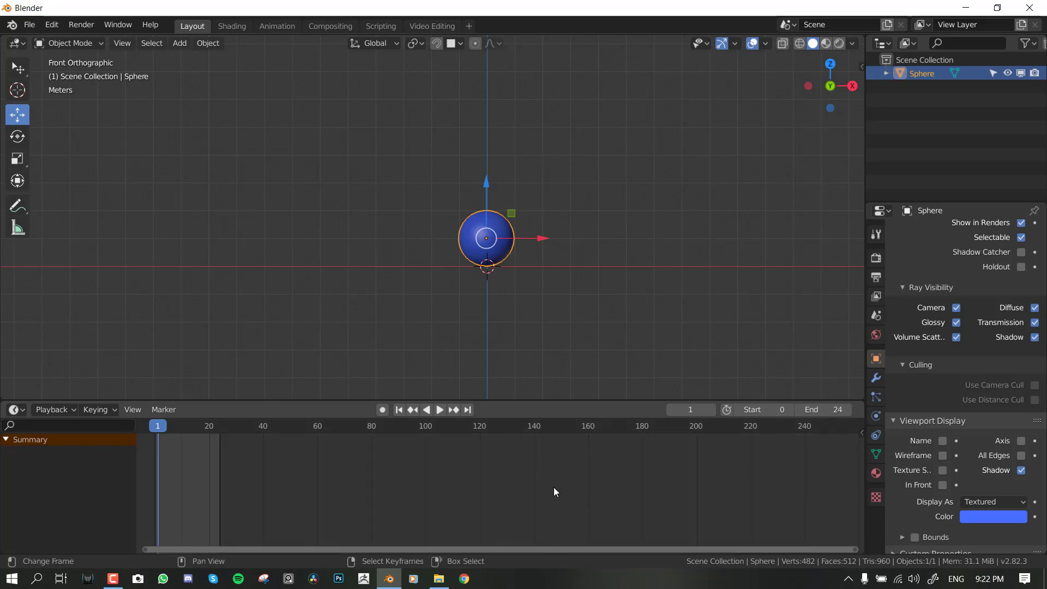
pyautogui.press('Home')
pyautogui.scroll(10, 695, 472)
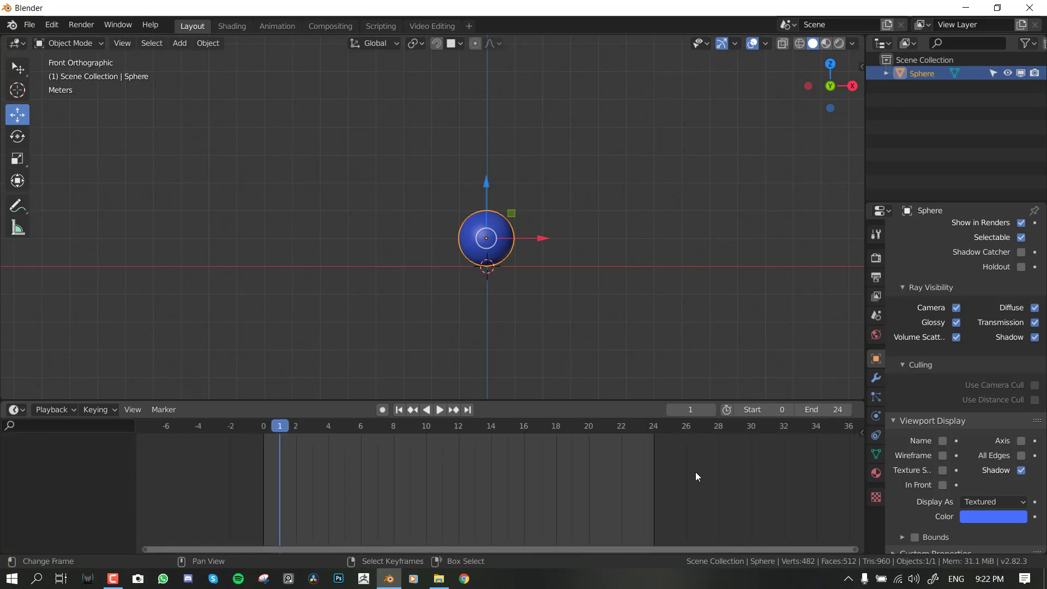
pyautogui.moveTo(690, 478)
pyautogui.mouseDown(button='middle')
pyautogui.moveTo(753, 474)
pyautogui.moveTo(652, 470)
pyautogui.moveTo(681, 470)
pyautogui.mouseUp(button='middle')
pyautogui.scroll(3, 730, 476)
pyautogui.scroll(-3, 695, 470)
# - Raise the sphere straight up along the Z axis to a drop height well above the ground line
pyautogui.keyDown('shift'); pyautogui.moveTo(513, 259); pyautogui.dragTo(515, 337, button='middle'); pyautogui.keyUp('shift')
pyautogui.moveTo(485, 265); pyautogui.dragTo(497, 40)
pyautogui.scroll(-3, 502, 229)
pyautogui.keyDown('shift'); pyautogui.scroll(2, 491, 201); pyautogui.keyUp('shift')
pyautogui.moveTo(465, 138); pyautogui.dragTo(465, 76)
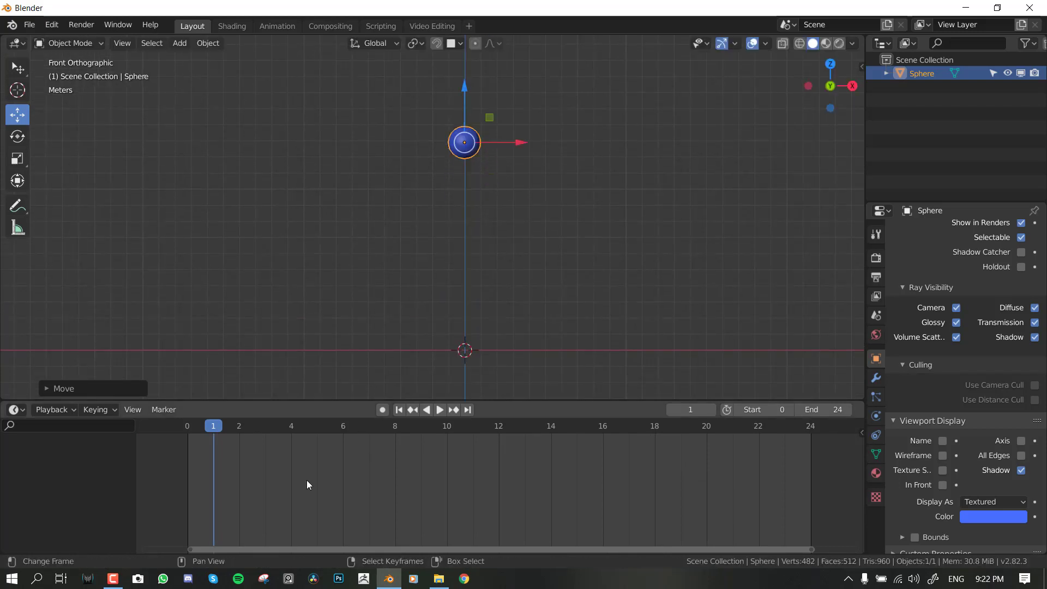
# - Keyframe the raised sphere at frame 0 with the LocRotScale keying set and open the keying settings
pyautogui.moveTo(327, 477); pyautogui.dragTo(362, 488, button='middle')
pyautogui.moveTo(281, 480); pyautogui.dragTo(257, 476)
pyautogui.moveTo(512, 458); pyautogui.dragTo(381, 456, button='middle')
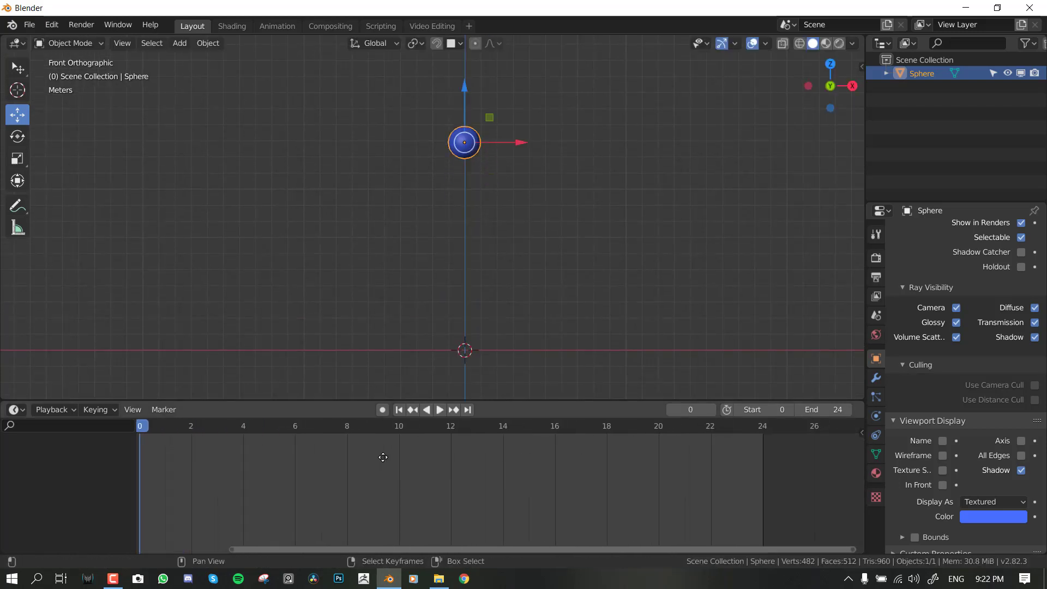
pyautogui.moveTo(485, 456); pyautogui.dragTo(528, 457, button='middle')
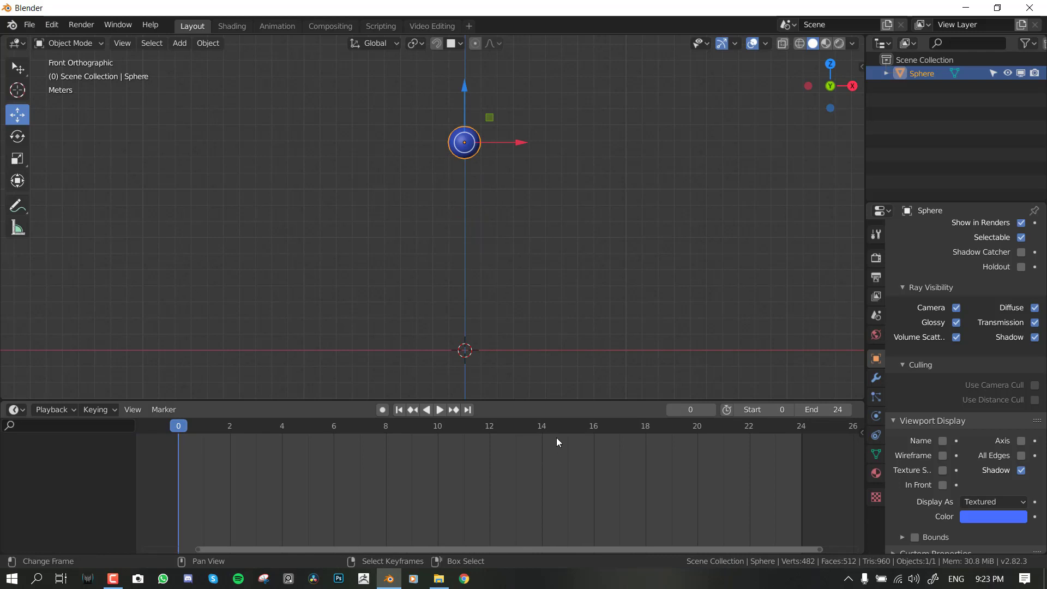
pyautogui.press('i')
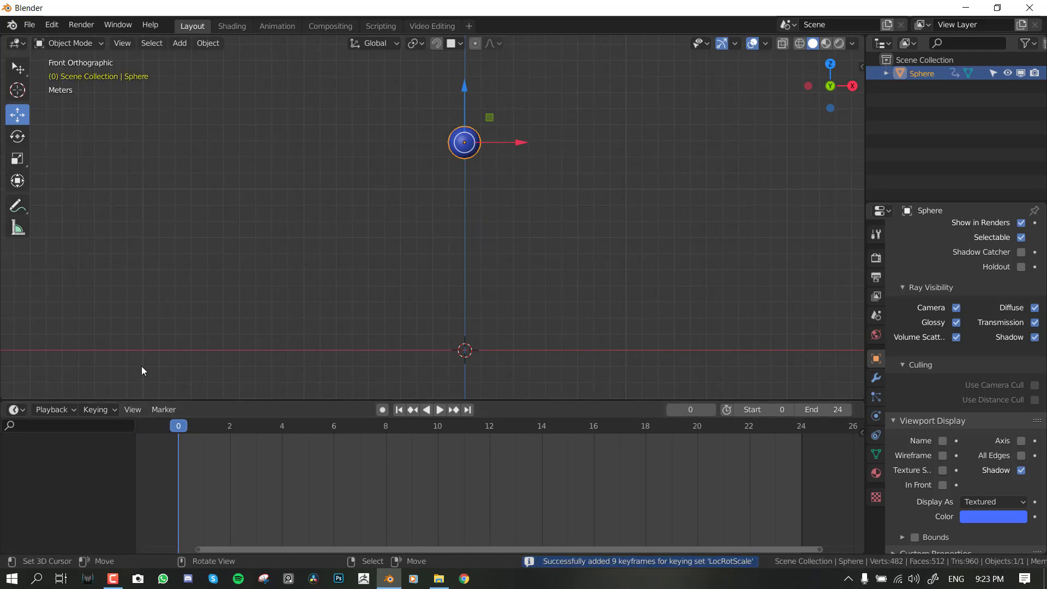
pyautogui.click(100, 411)
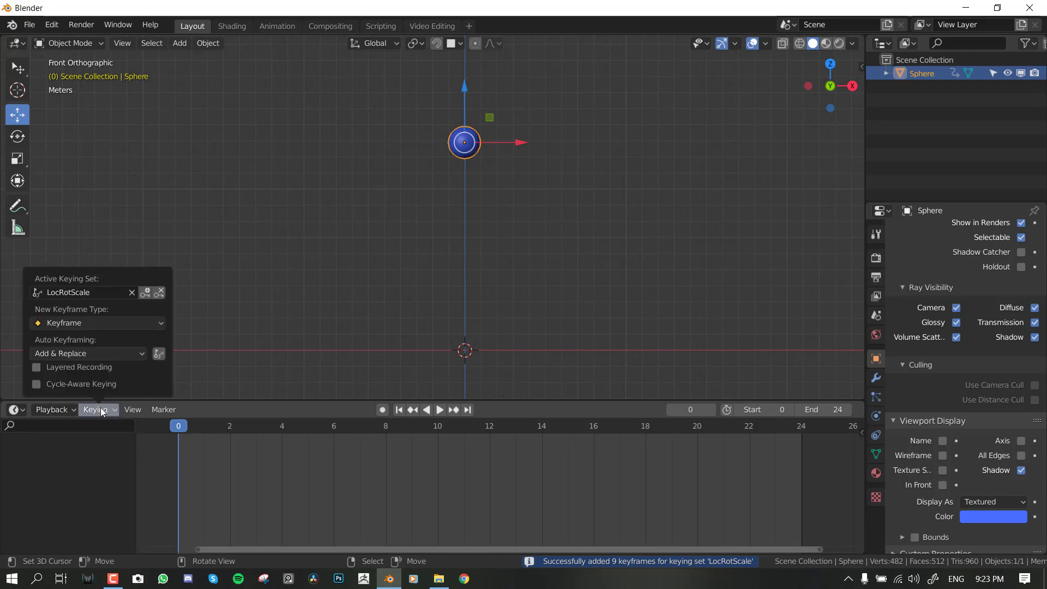
# - Review the available keying sets, keeping LocRotScale as the active one
pyautogui.click(96, 297)
pyautogui.click(96, 297)
pyautogui.click(96, 297)
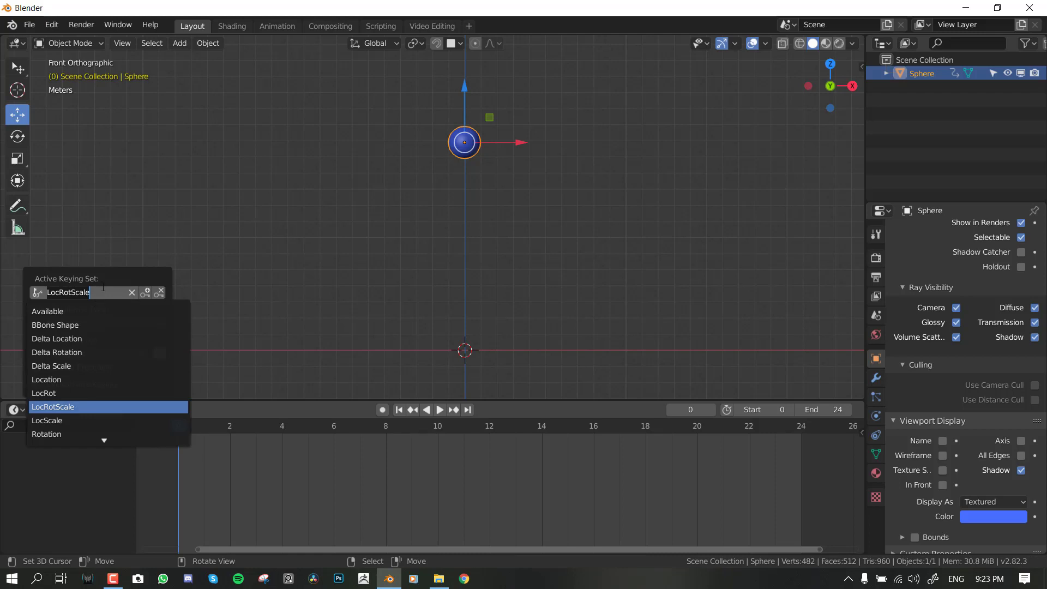
pyautogui.click(352, 319)
# - Return to frame 0 and keyframe the sphere's location, rotation and scale at its raised drop height
pyautogui.press('i')
pyautogui.press('space')
pyautogui.press('space')
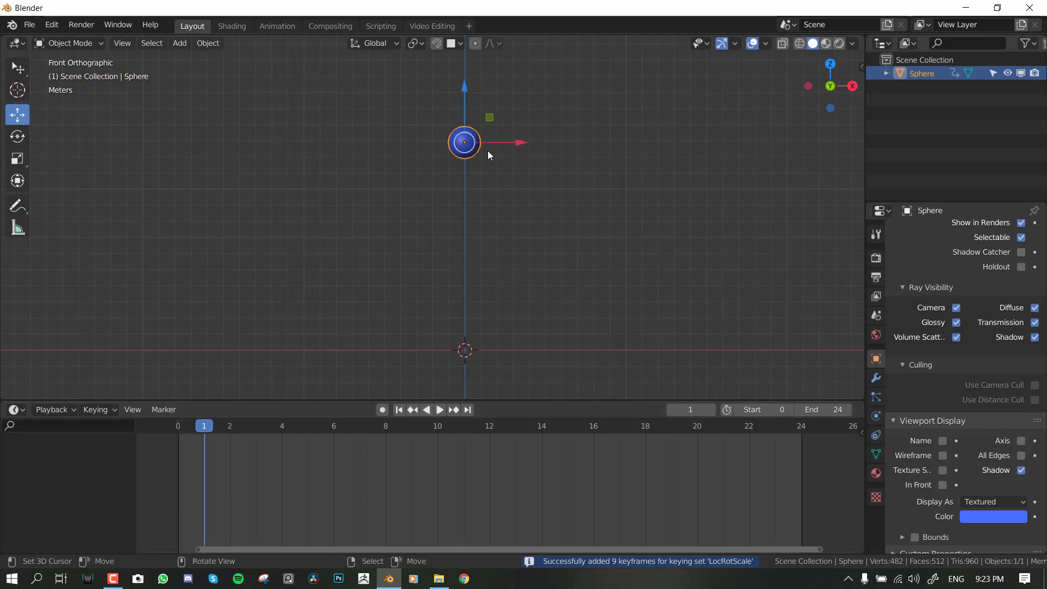
pyautogui.moveTo(232, 502); pyautogui.dragTo(374, 499, button='middle')
pyautogui.moveTo(327, 494); pyautogui.dragTo(316, 491)
pyautogui.moveTo(354, 484); pyautogui.dragTo(286, 488, button='middle')
pyautogui.press('i')
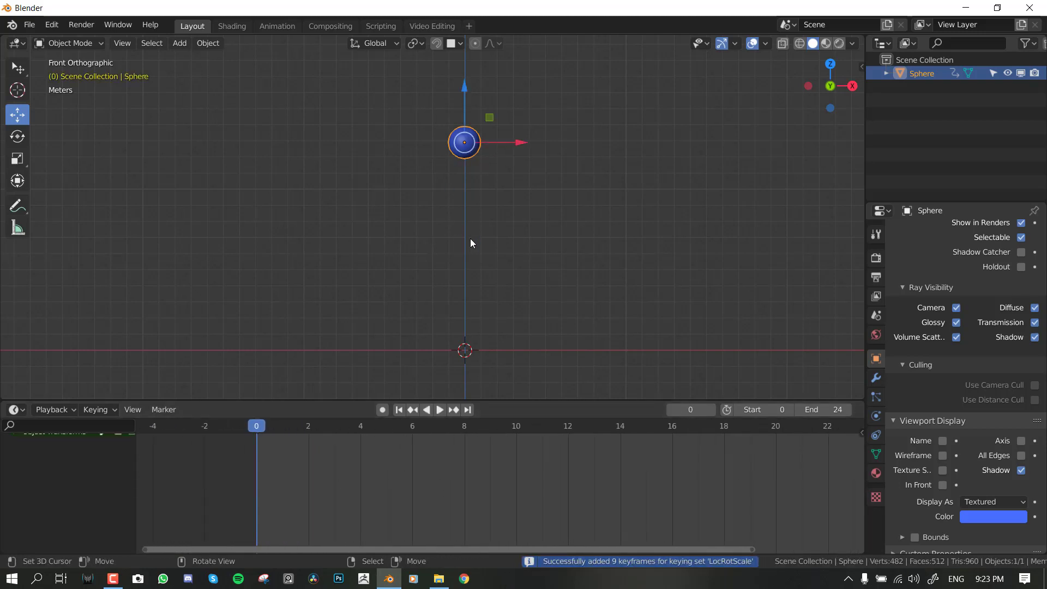
# - Go to frame 24 and keyframe the sphere at the same raised height with LocRotScale
pyautogui.moveTo(460, 241); pyautogui.dragTo(457, 282, button='middle')
pyautogui.press('space')
pyautogui.press('space')
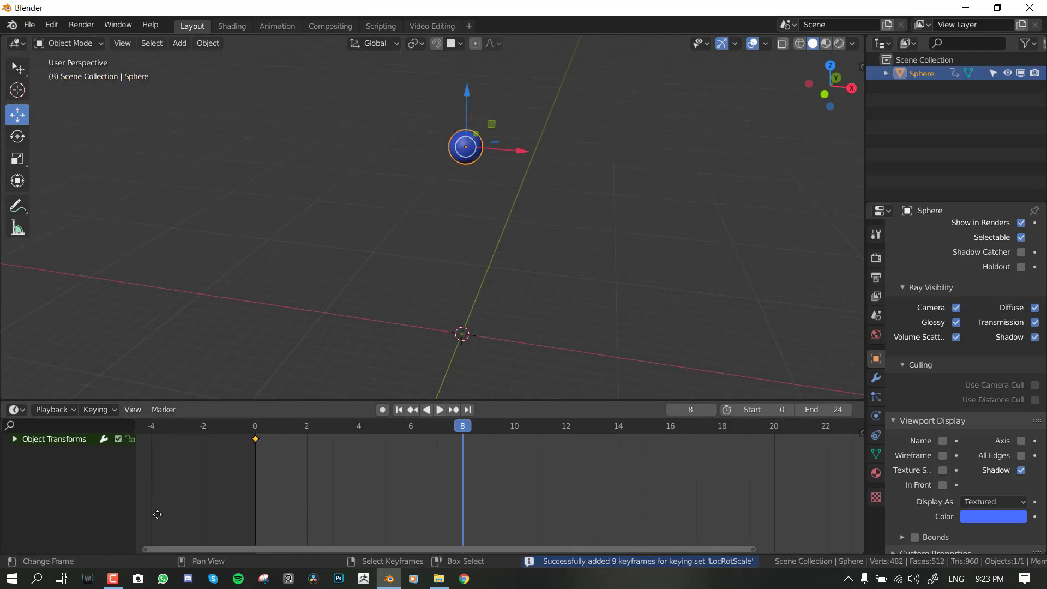
pyautogui.moveTo(496, 446); pyautogui.dragTo(402, 484, button='middle')
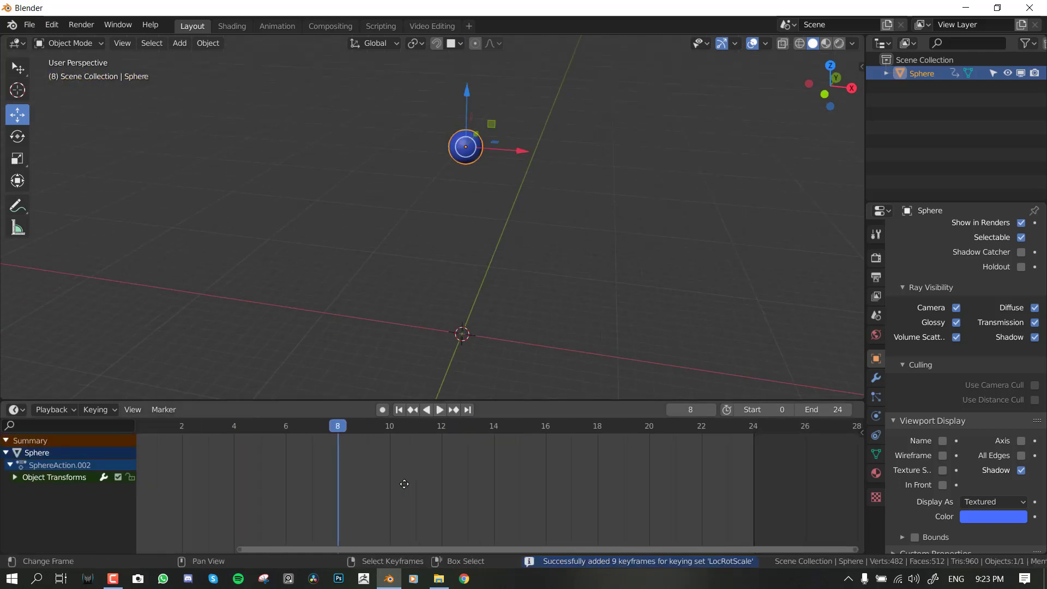
pyautogui.click(752, 450)
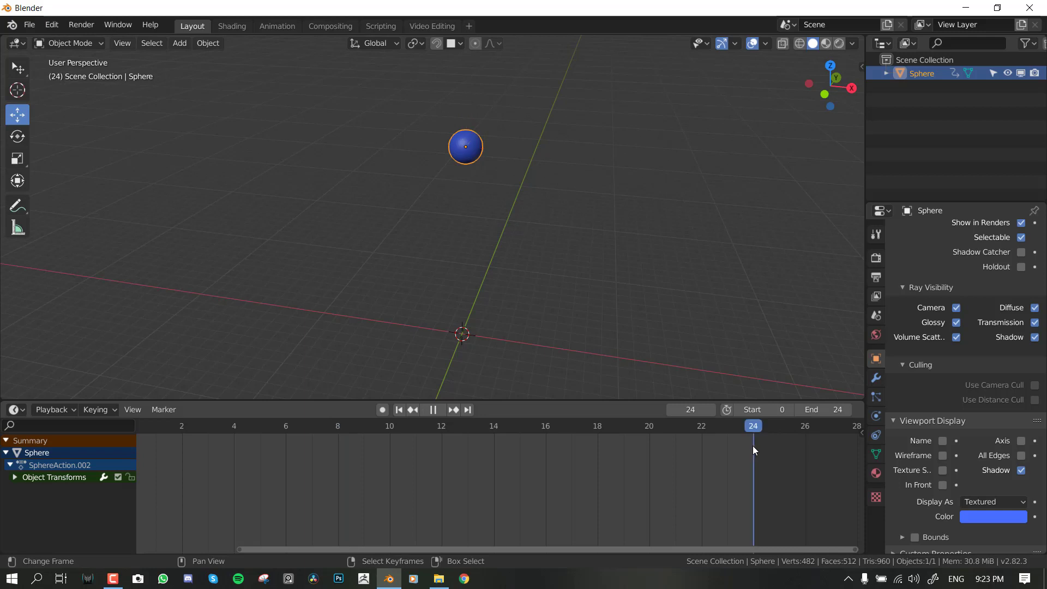
pyautogui.press('i')
# - In front view at frame 12, lower the sphere along Z by about 12 m to the ground line and keyframe it
pyautogui.press('KP_1')
pyautogui.click(441, 486)
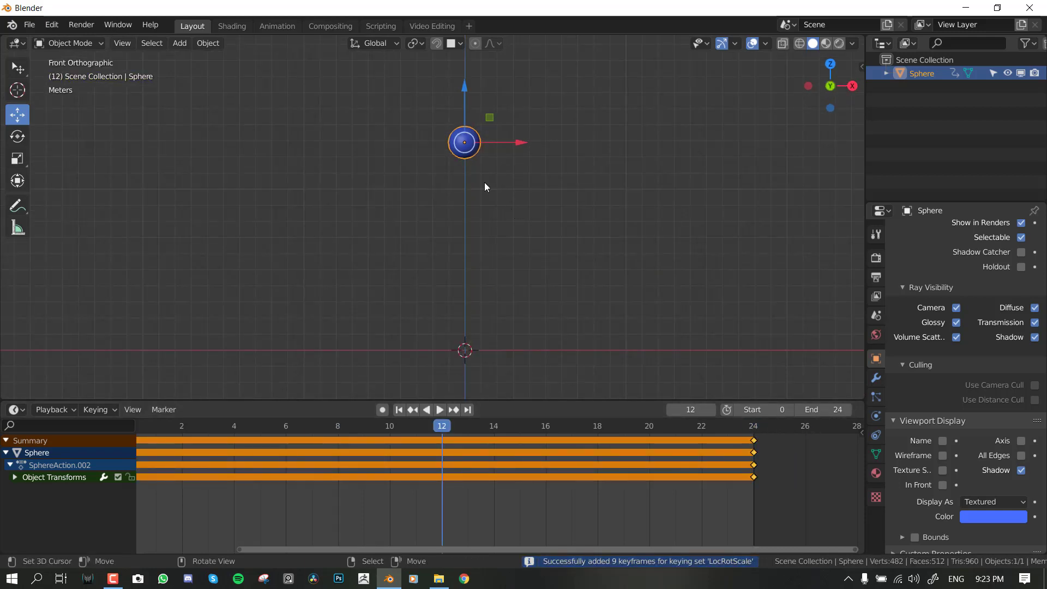
pyautogui.press('g')
pyautogui.press('z')
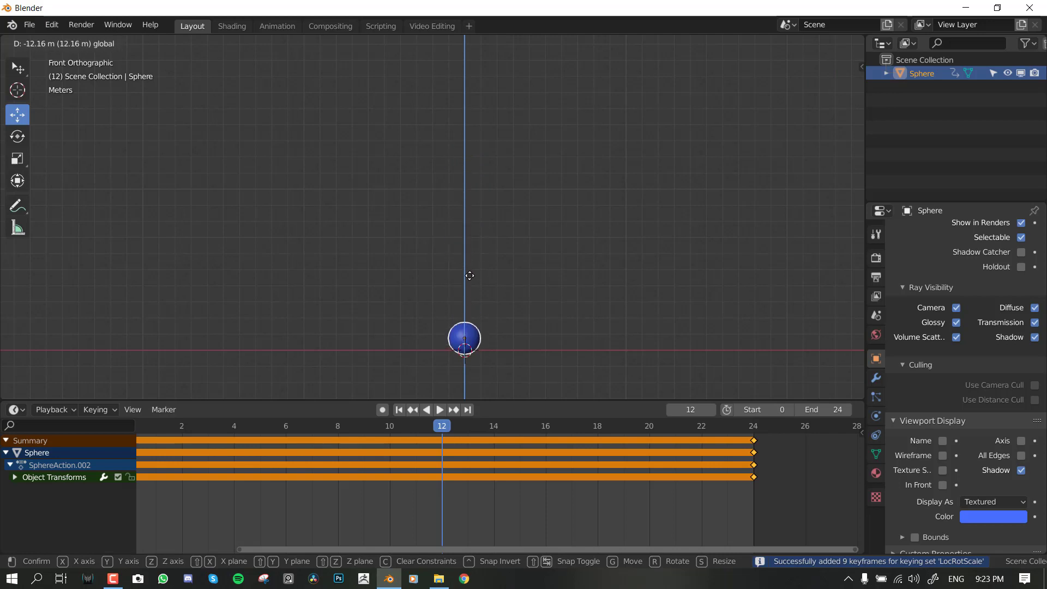
pyautogui.click(467, 278)
pyautogui.press('i')
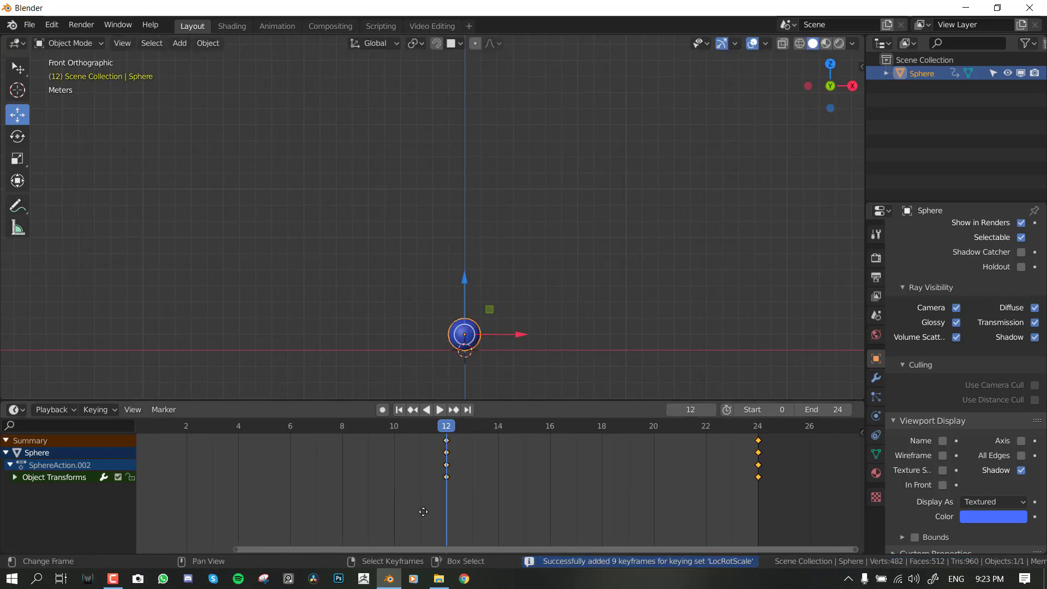
# - Play back the bounce and inspect the keyframes at frames 0, 12 and 24 in the timeline
pyautogui.press('Home')
pyautogui.hotkey('shift', 'Left')
pyautogui.press('space')
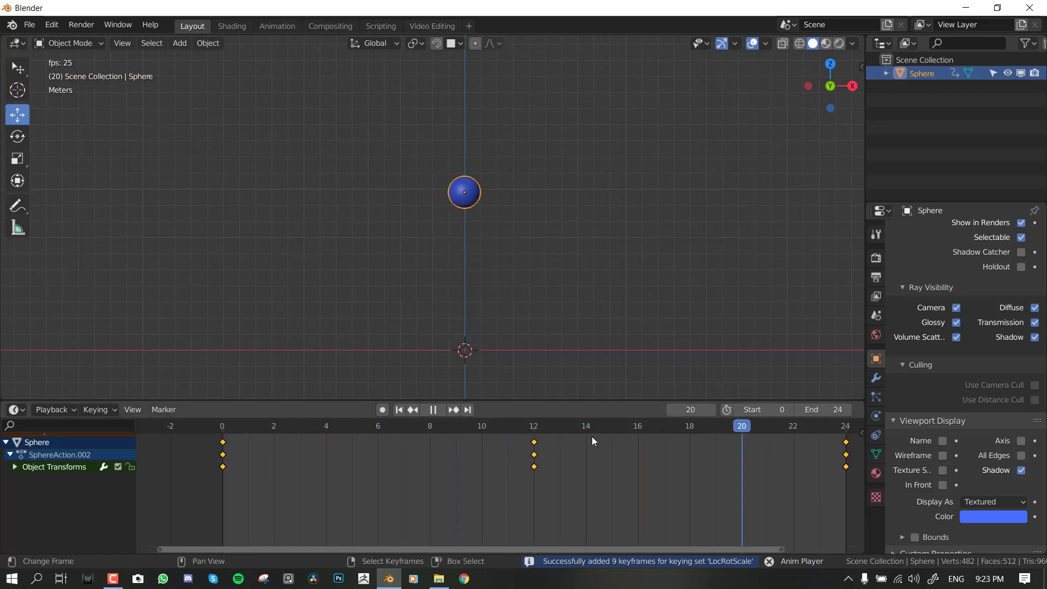
pyautogui.press('space')
pyautogui.press('Home')
pyautogui.moveTo(480, 476); pyautogui.dragTo(473, 476, button='middle')
pyautogui.scroll(1, 473, 477)
pyautogui.scroll(-2, 492, 476)
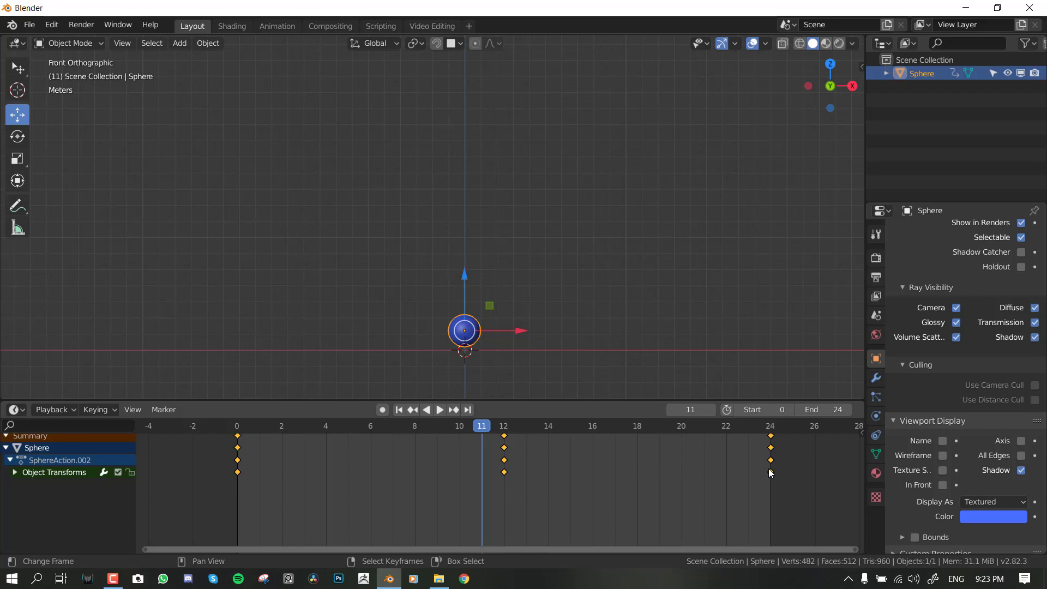
# - Try a frame rate of 30 fps in the scene's output settings, then restore it to 24 fps
pyautogui.click(876, 277)
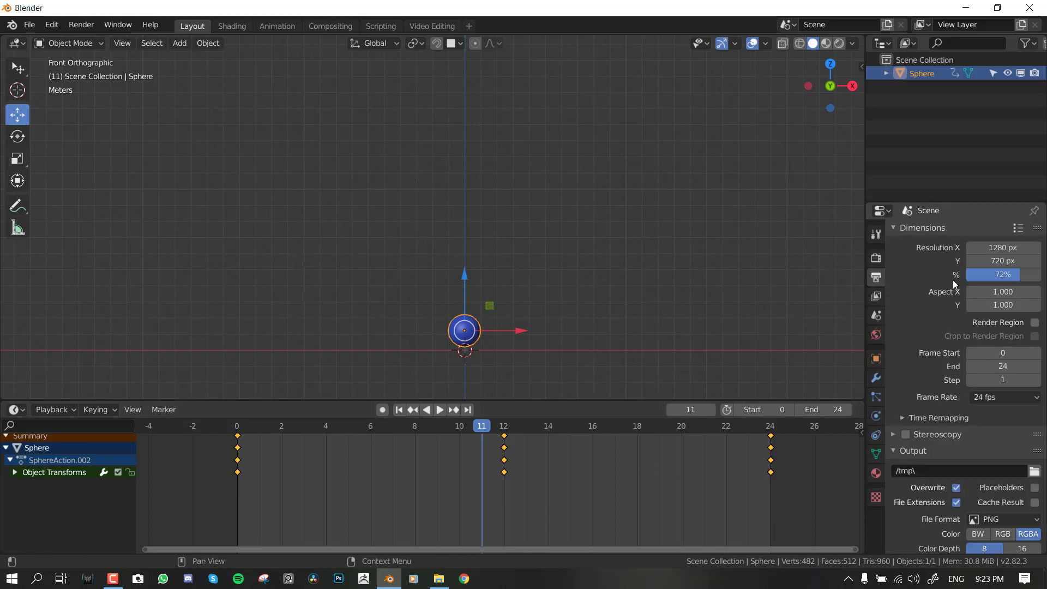
pyautogui.click(989, 397)
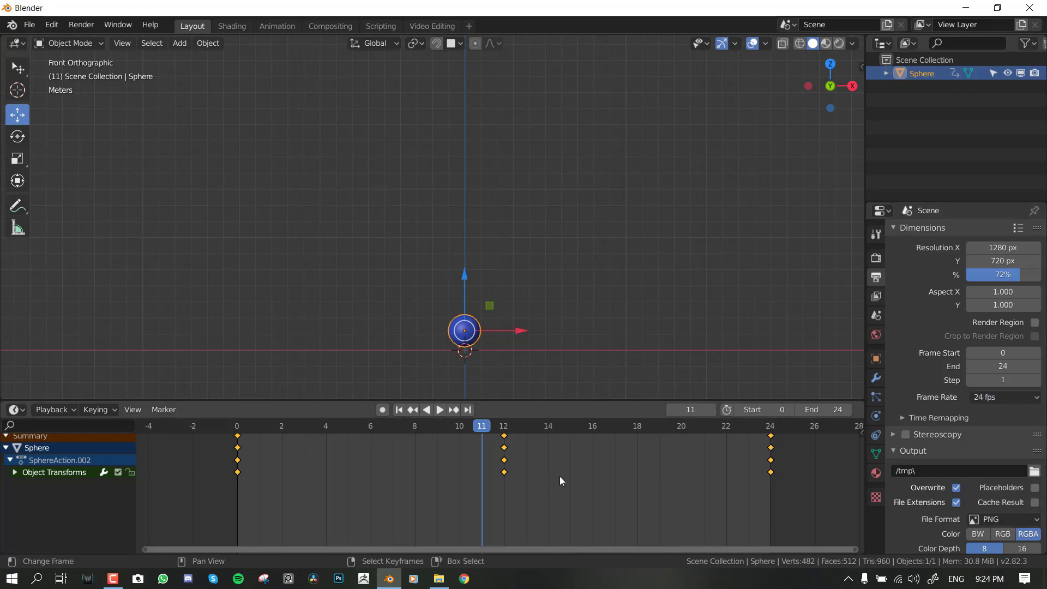
pyautogui.click(988, 397)
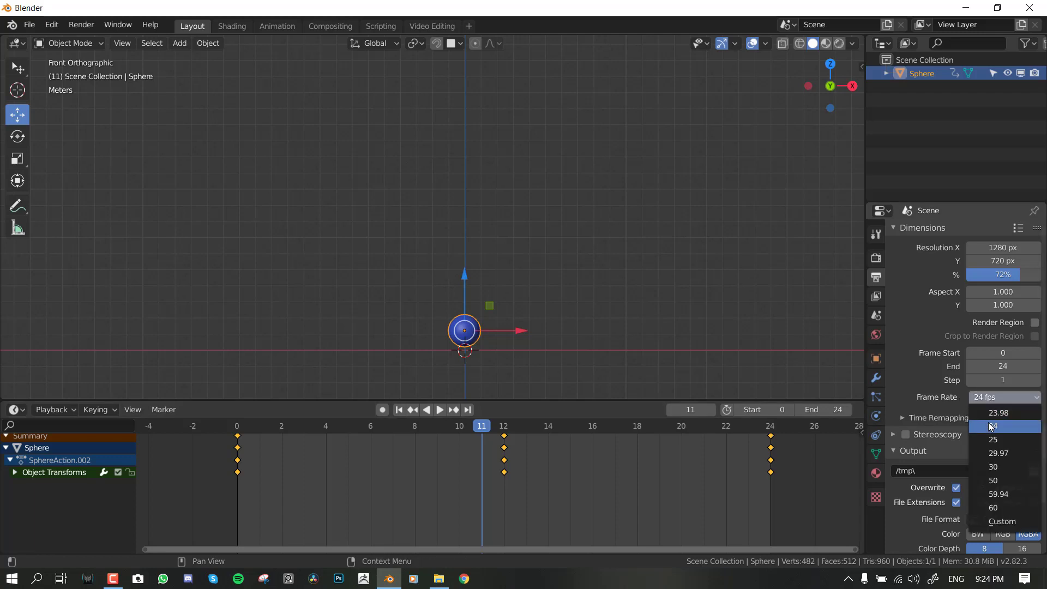
pyautogui.click(1000, 465)
pyautogui.moveTo(646, 484); pyautogui.dragTo(628, 486, button='middle')
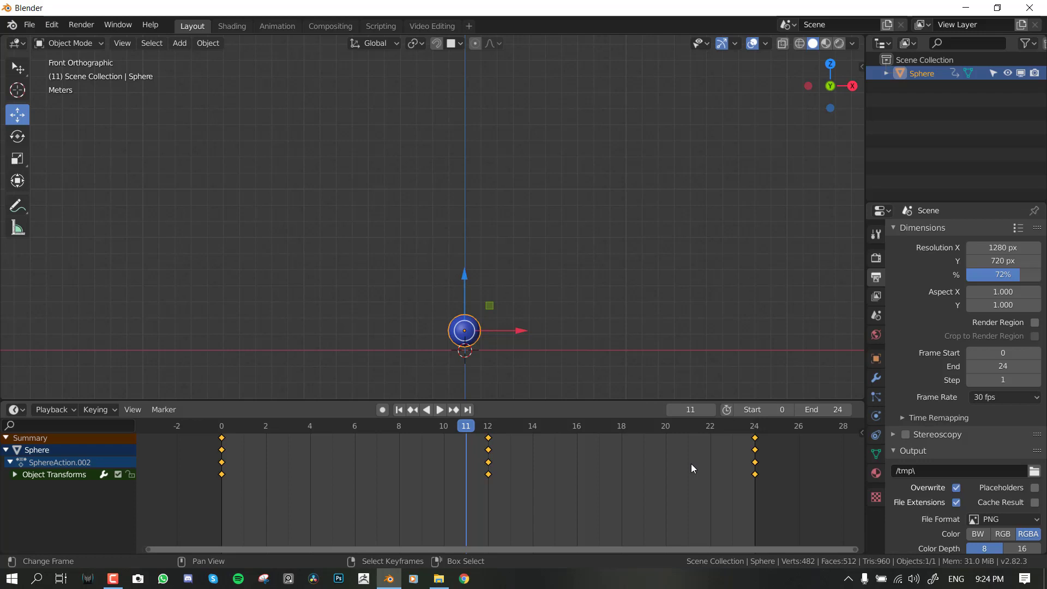
pyautogui.click(993, 396)
pyautogui.click(989, 422)
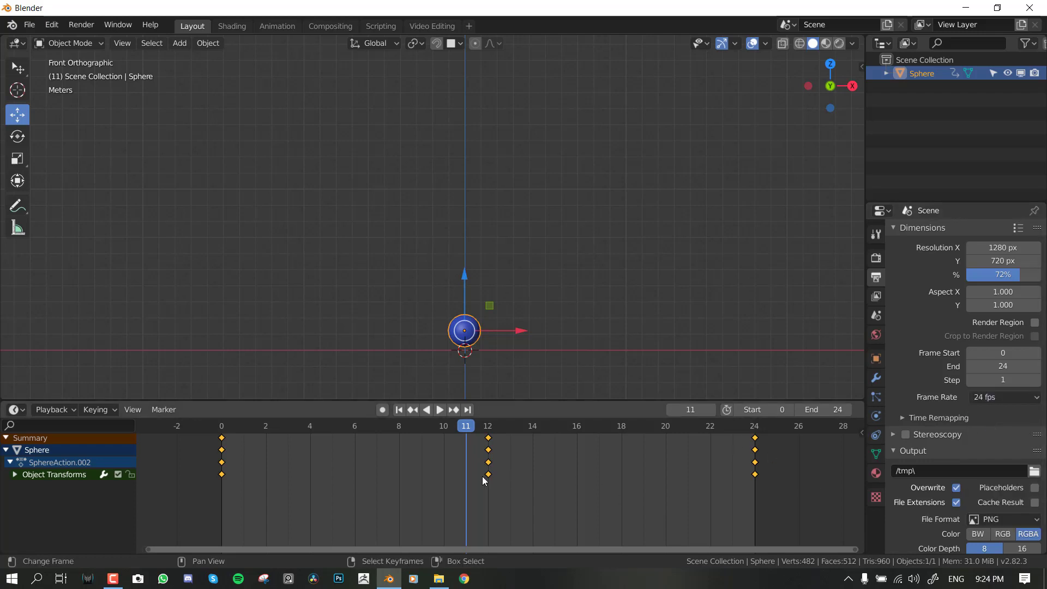
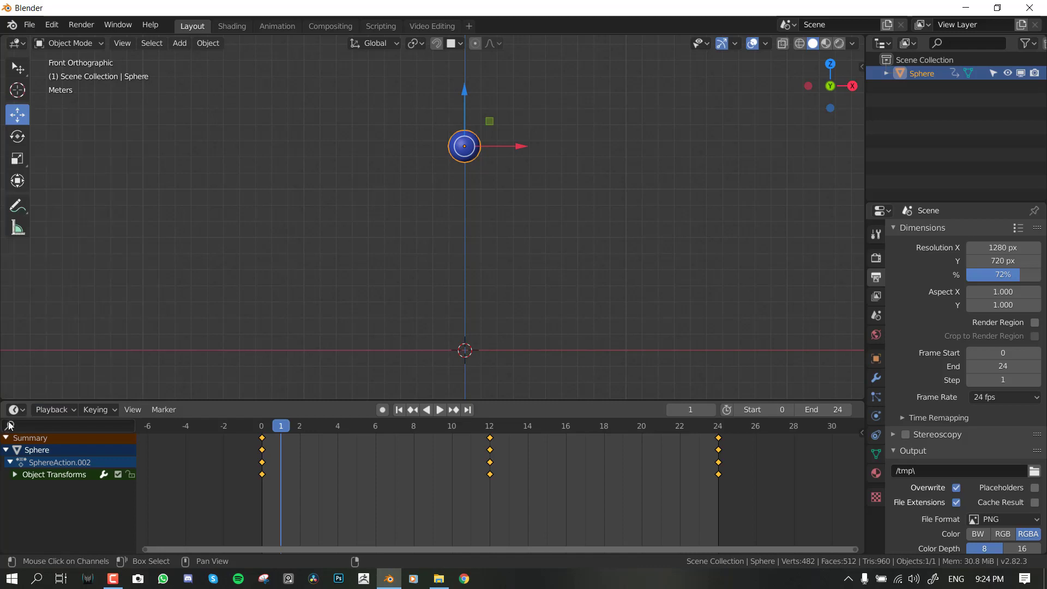
# - Change the timeline area to the Dope Sheet and set its mode to Action Editor
pyautogui.click(15, 409)
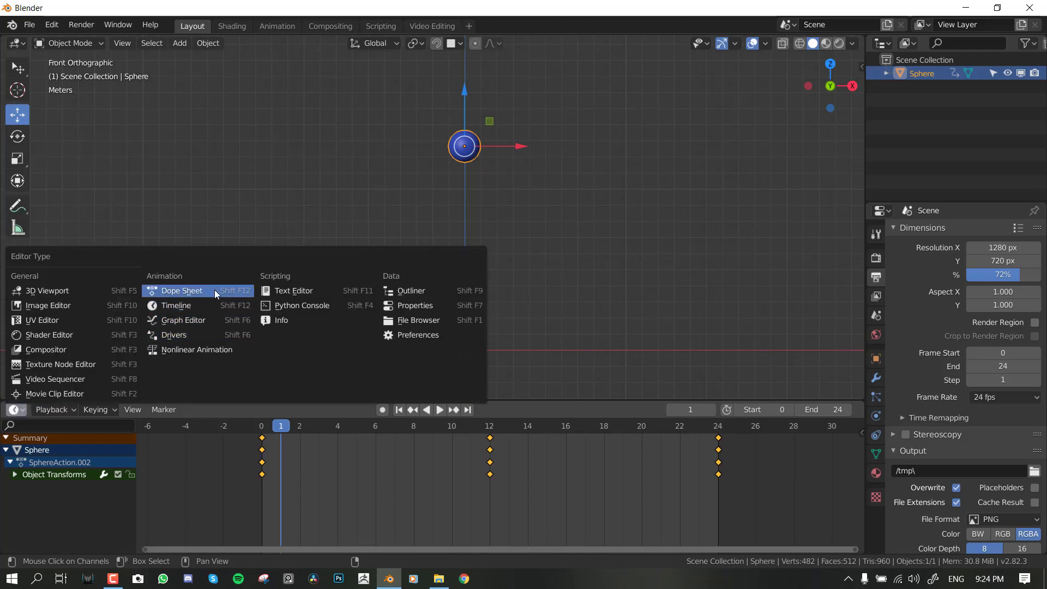
pyautogui.click(242, 293)
pyautogui.keyDown('ctrl'); pyautogui.scroll(-2, 344, 488); pyautogui.keyUp('ctrl')
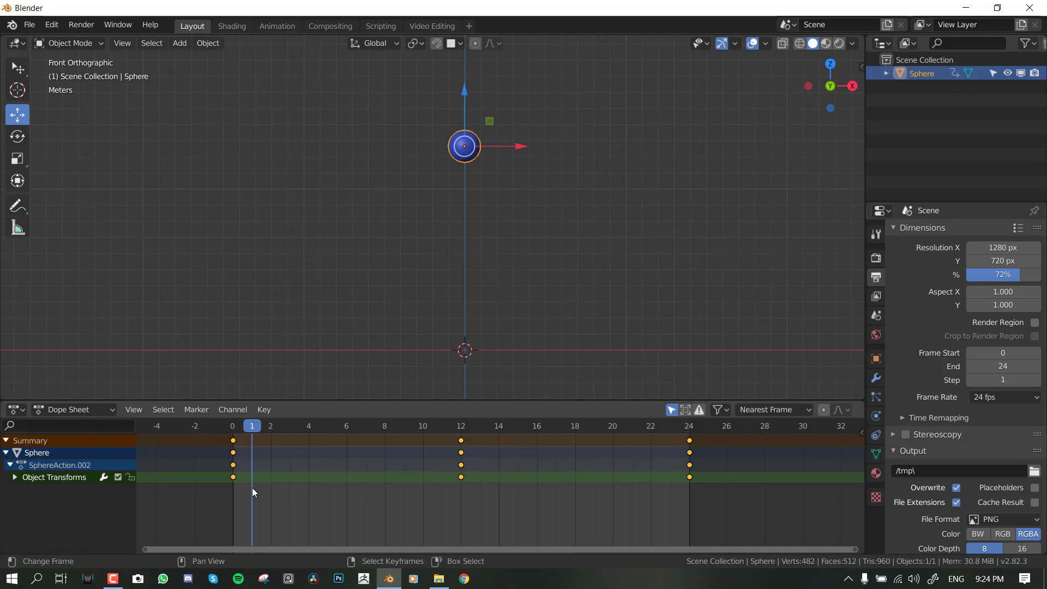
pyautogui.click(86, 413)
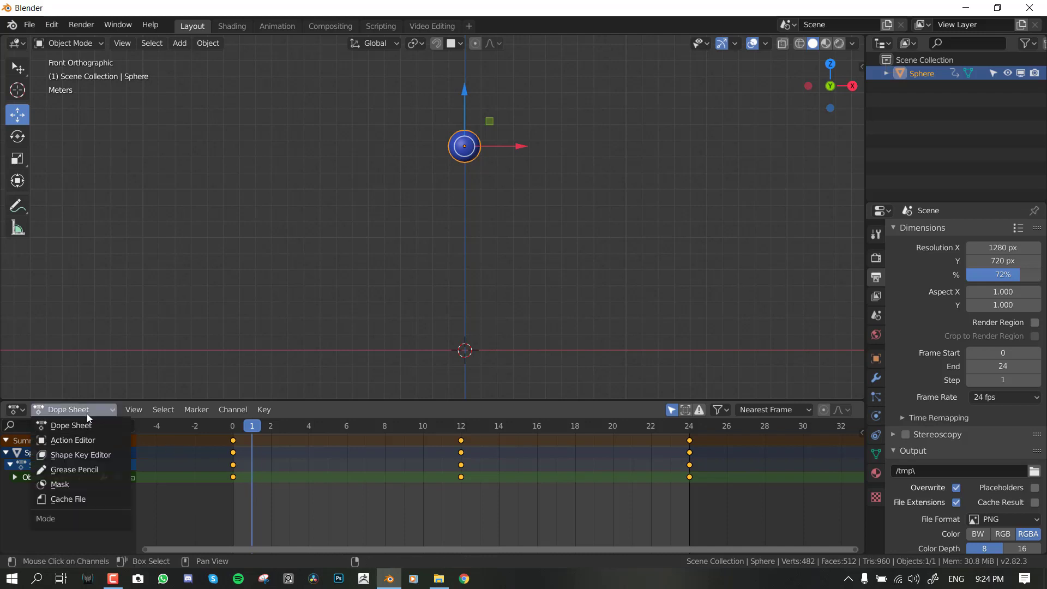
pyautogui.click(78, 440)
# - Rename the sphere's action to "Ball bonuce"
pyautogui.click(510, 412)
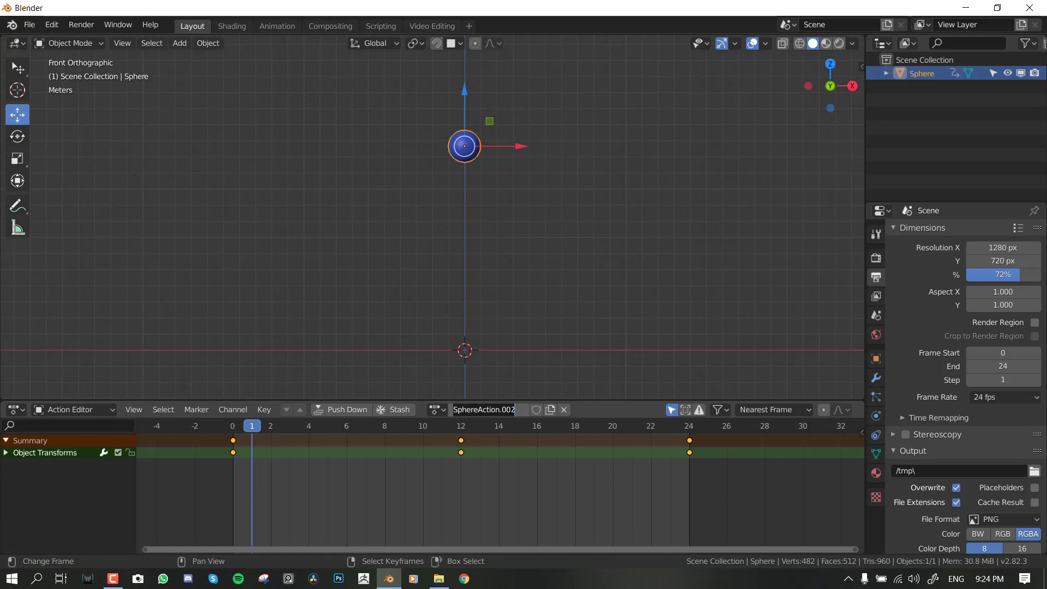
pyautogui.write('Ball bonuce')
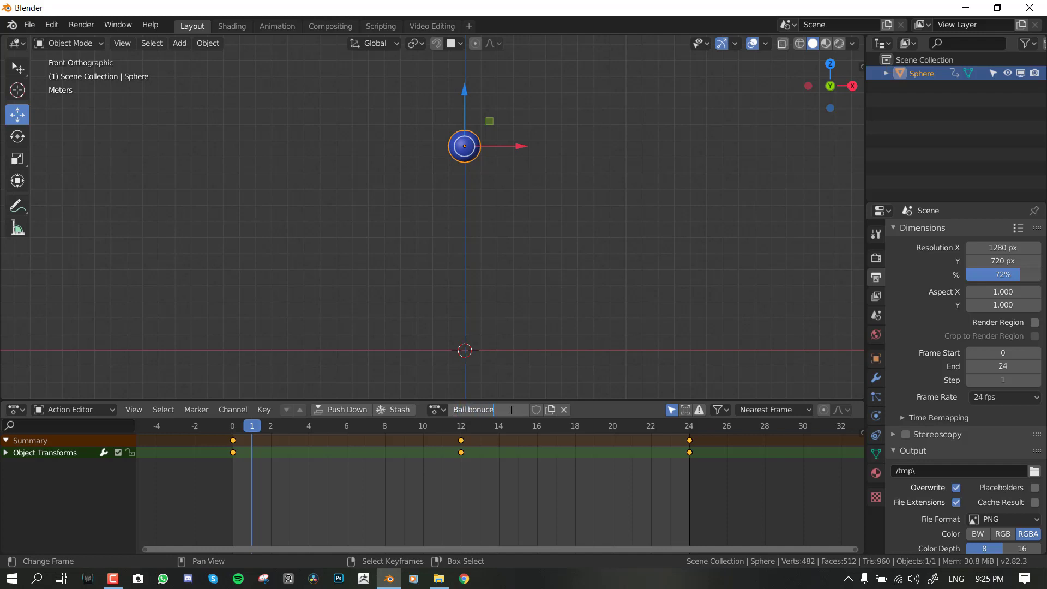
pyautogui.press('Return')
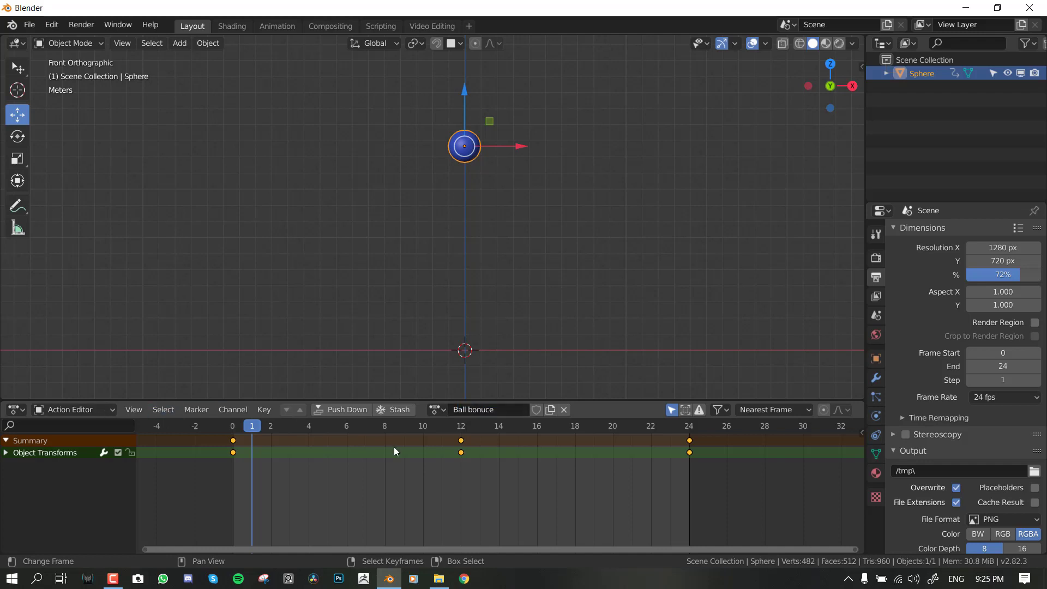
# - Unlink the action from the sphere, reassign Ball bonuce and toggle its fake user protection
pyautogui.click(563, 410)
pyautogui.click(397, 410)
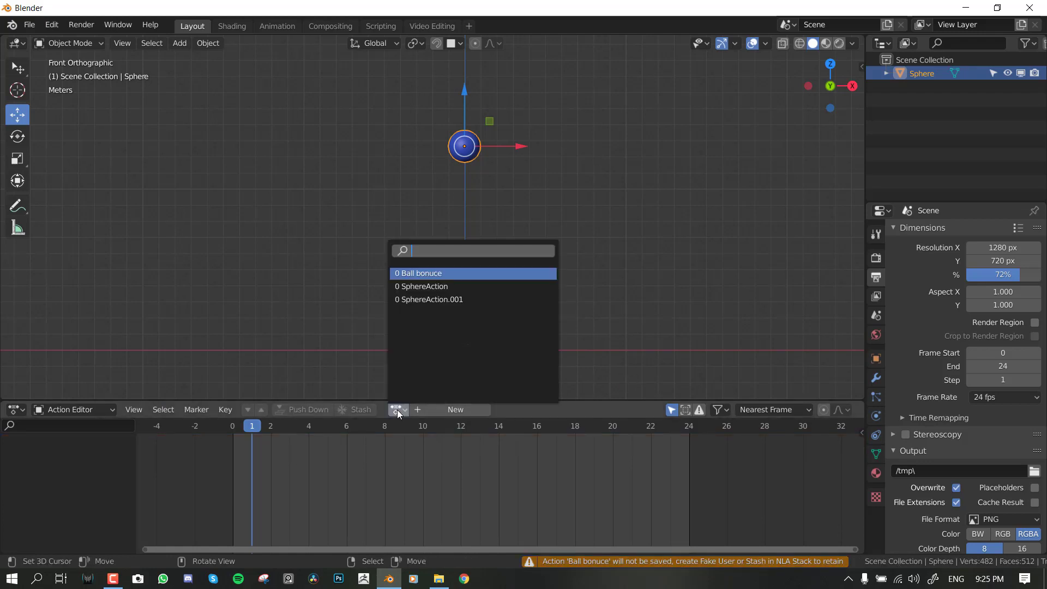
pyautogui.click(434, 273)
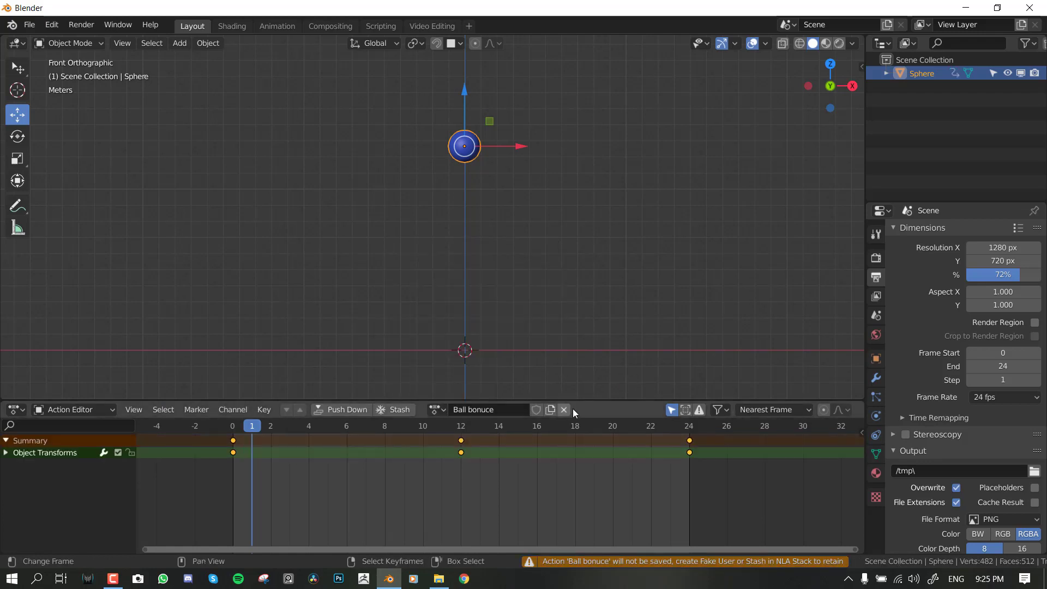
pyautogui.click(536, 410)
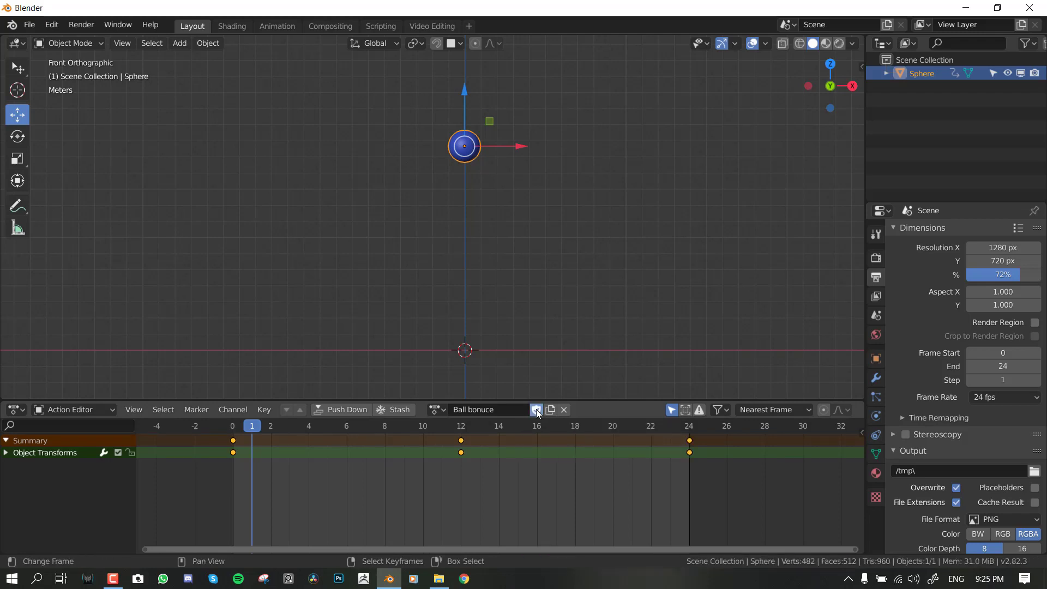
pyautogui.click(537, 410)
# - Set the editor mode back to Dope Sheet and go to frame 0
pyautogui.click(54, 409)
pyautogui.click(63, 428)
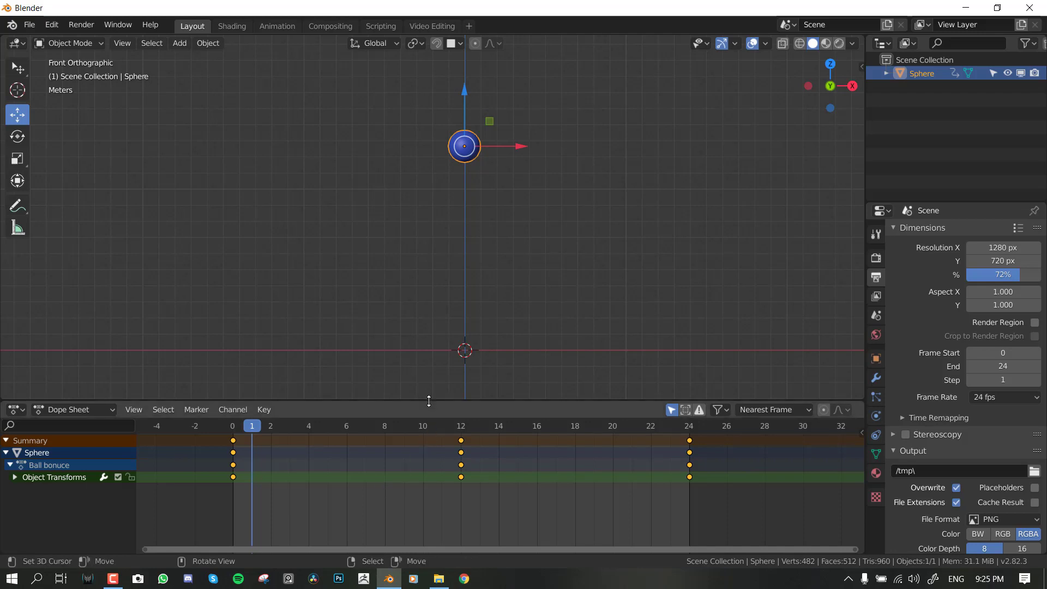
pyautogui.moveTo(427, 398); pyautogui.dragTo(425, 470)
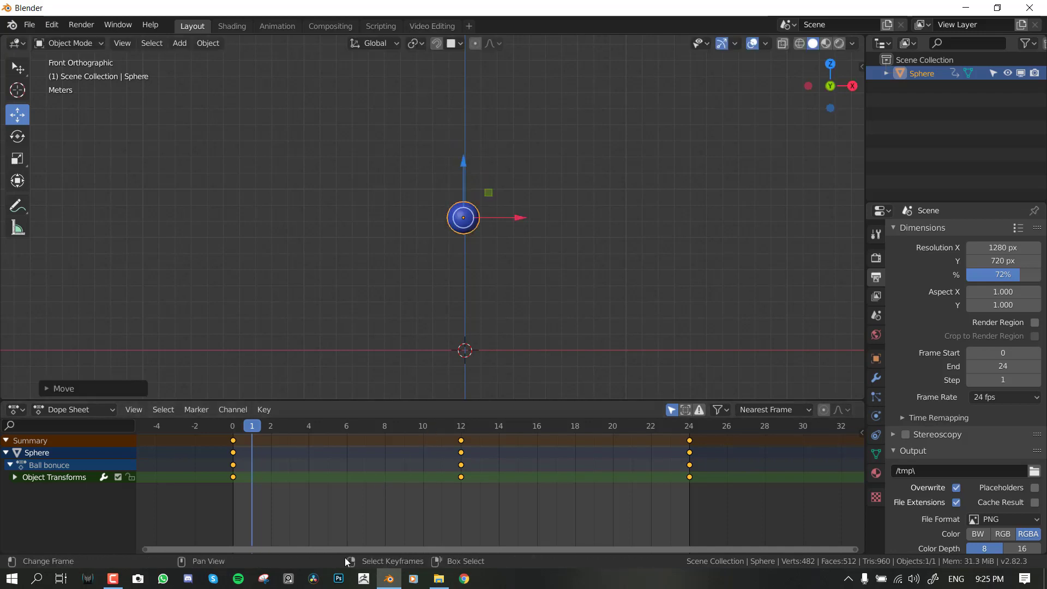
pyautogui.moveTo(366, 521); pyautogui.dragTo(233, 480)
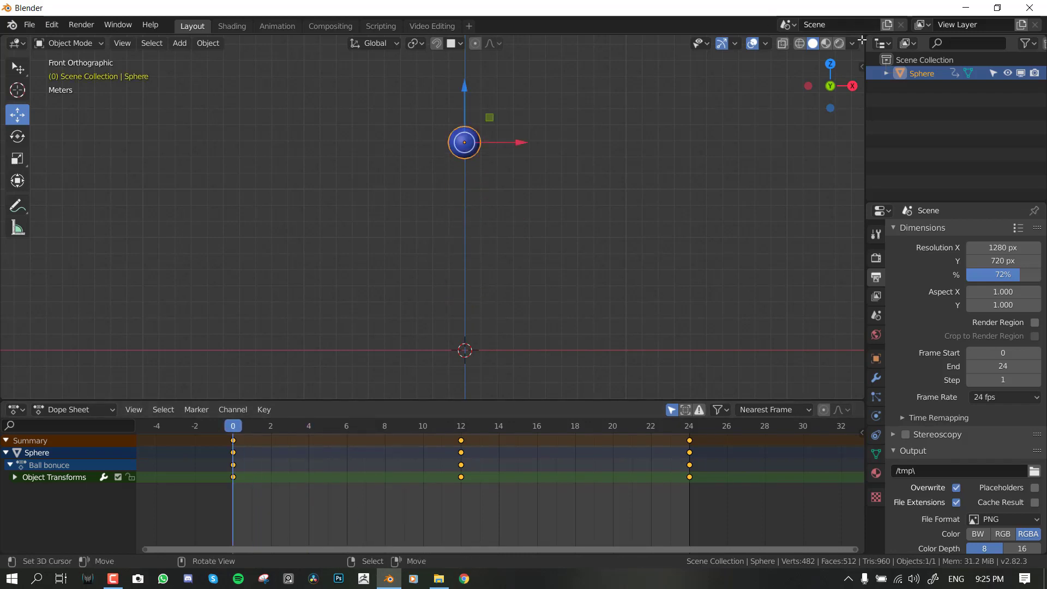
# - Enlarge the animation editor area upward and change it to the Graph Editor
pyautogui.moveTo(578, 401); pyautogui.dragTo(257, 264)
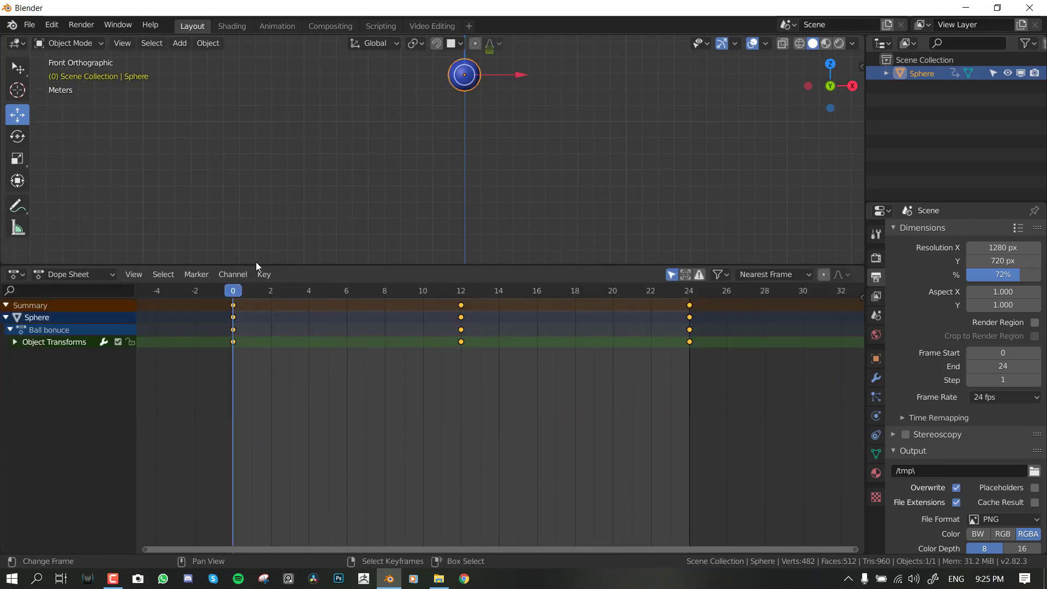
pyautogui.click(15, 274)
pyautogui.click(74, 274)
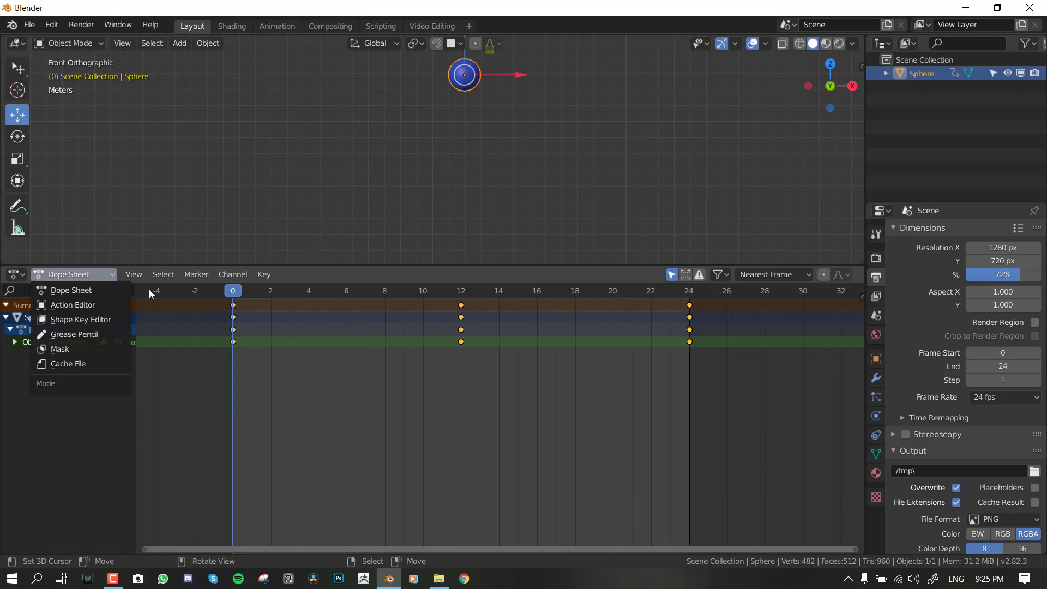
pyautogui.click(15, 273)
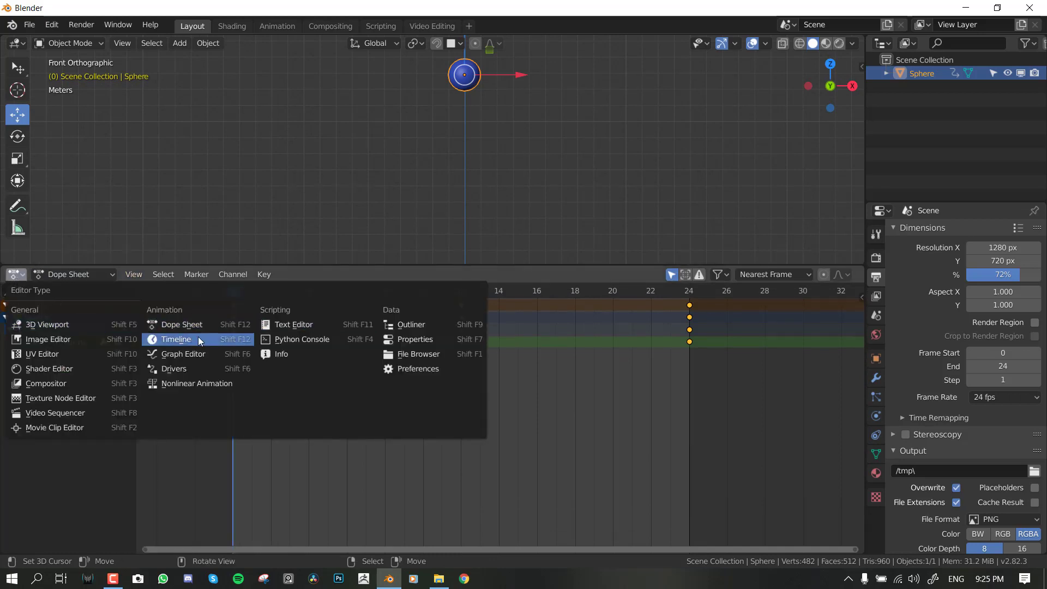
pyautogui.click(193, 354)
# - Deselect all curves, select the Z Location keyframe at frame 24 and examine the bounce curve's shape
pyautogui.scroll(-6, 514, 390)
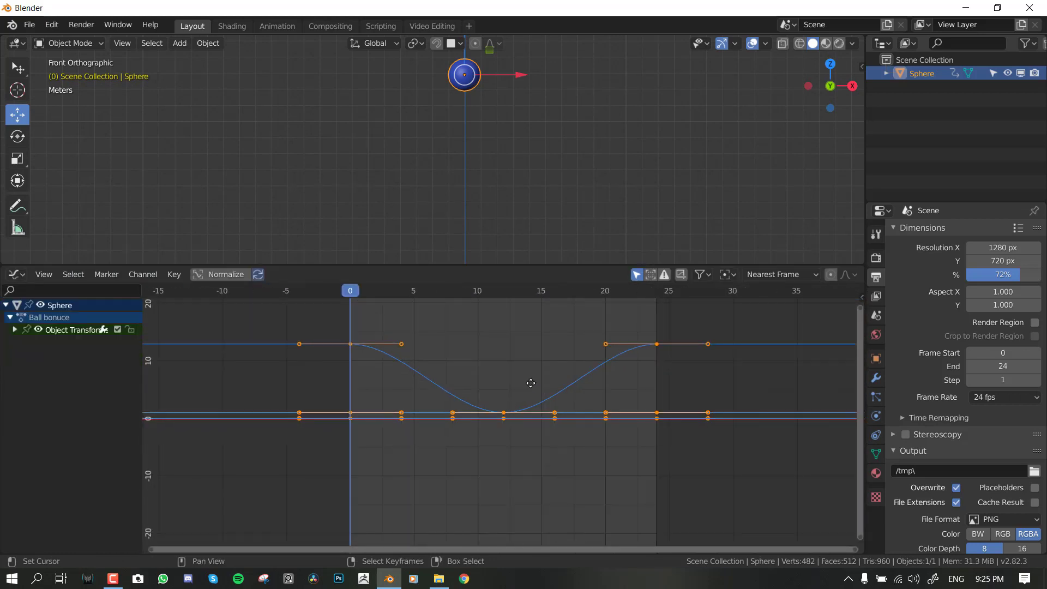
pyautogui.scroll(2, 530, 381)
pyautogui.moveTo(548, 384); pyautogui.dragTo(524, 407, button='middle')
pyautogui.hotkey('alt', 'a')
pyautogui.moveTo(652, 358); pyautogui.dragTo(668, 369, button='middle')
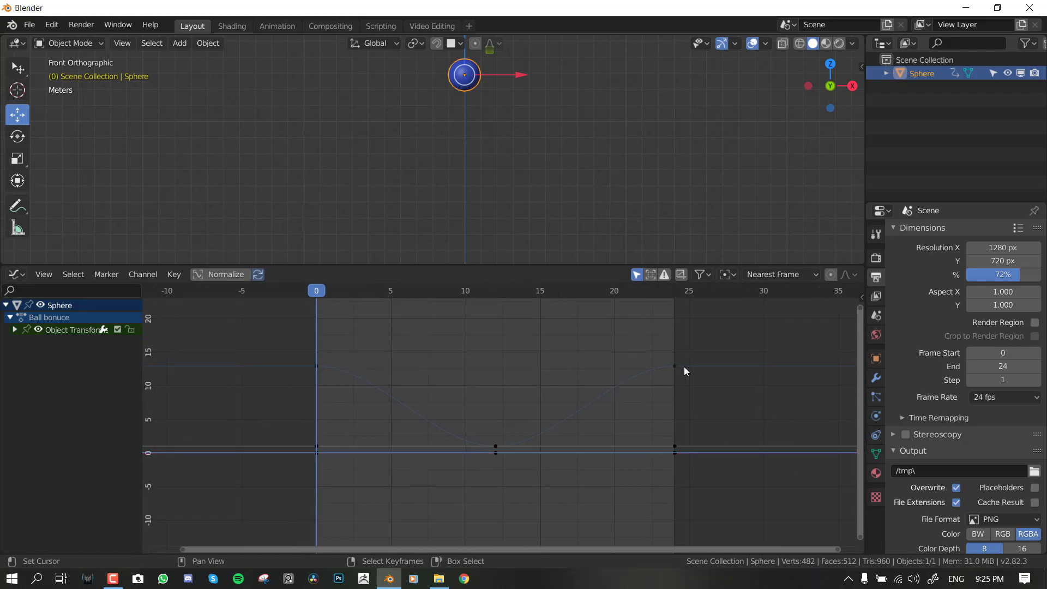
pyautogui.click(682, 367)
pyautogui.moveTo(545, 402); pyautogui.dragTo(559, 397, button='middle')
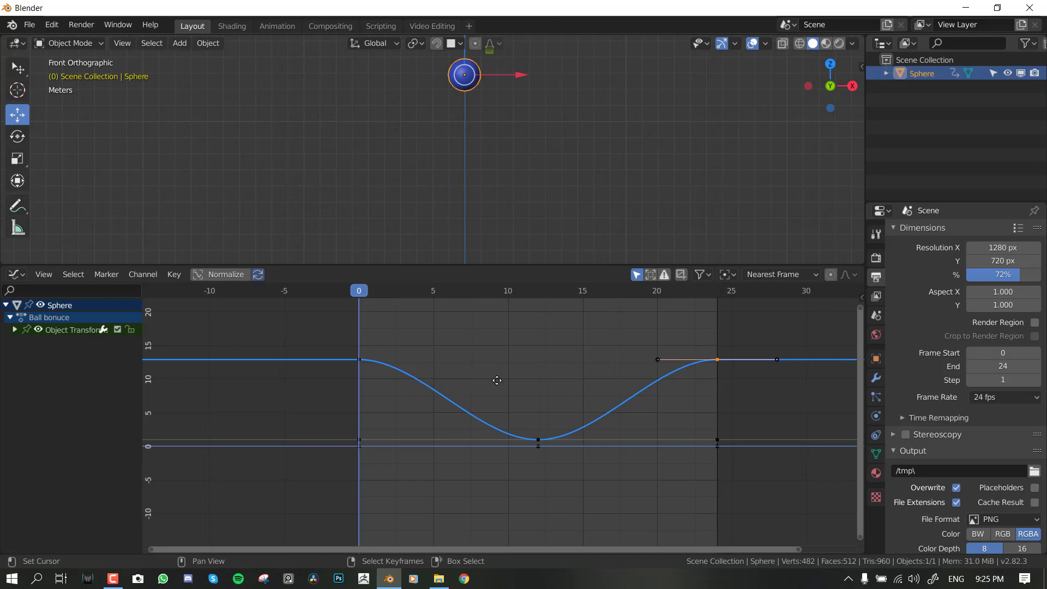
pyautogui.moveTo(516, 386); pyautogui.dragTo(443, 400, button='middle')
pyautogui.scroll(-3, 479, 387)
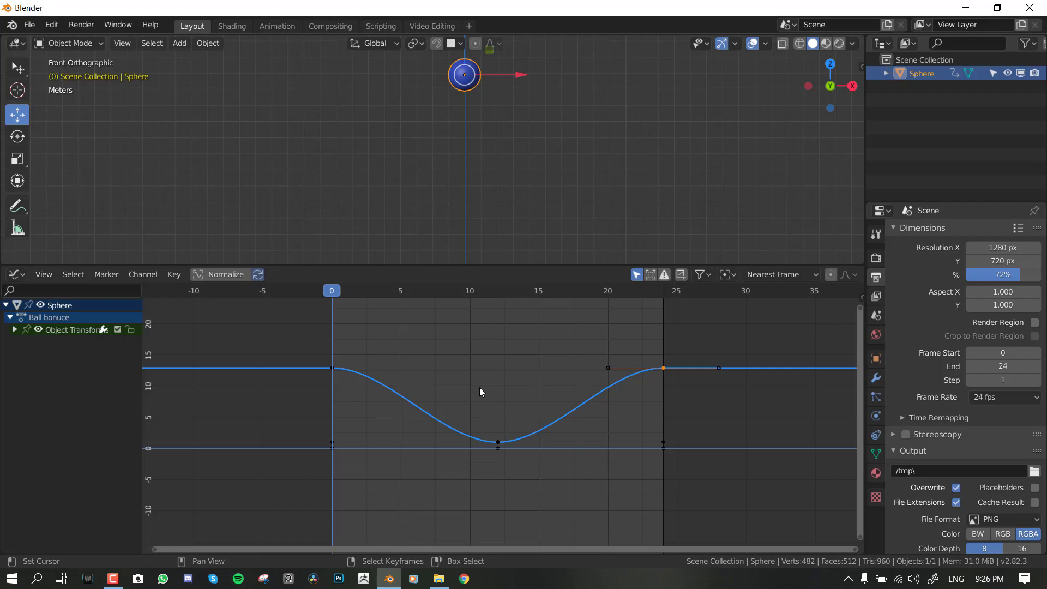
# - Show the sphere in perspective and select the Z Location curve's keyframe at frame 0
pyautogui.moveTo(531, 104); pyautogui.dragTo(471, 174, button='middle')
pyautogui.press('KP_1')
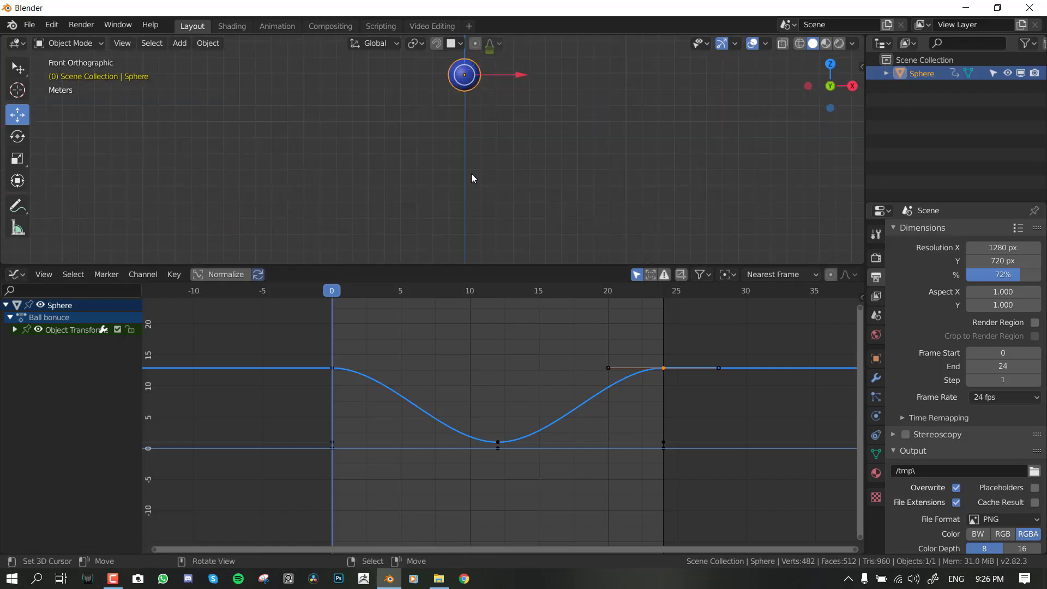
pyautogui.moveTo(367, 409); pyautogui.dragTo(381, 425, button='middle')
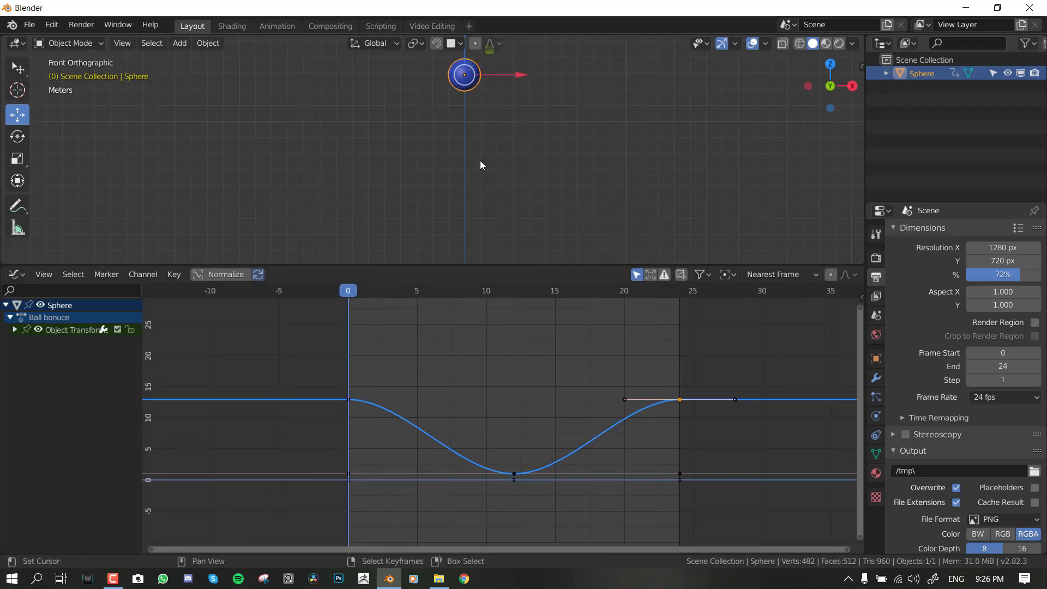
pyautogui.moveTo(499, 100); pyautogui.dragTo(469, 145, button='middle')
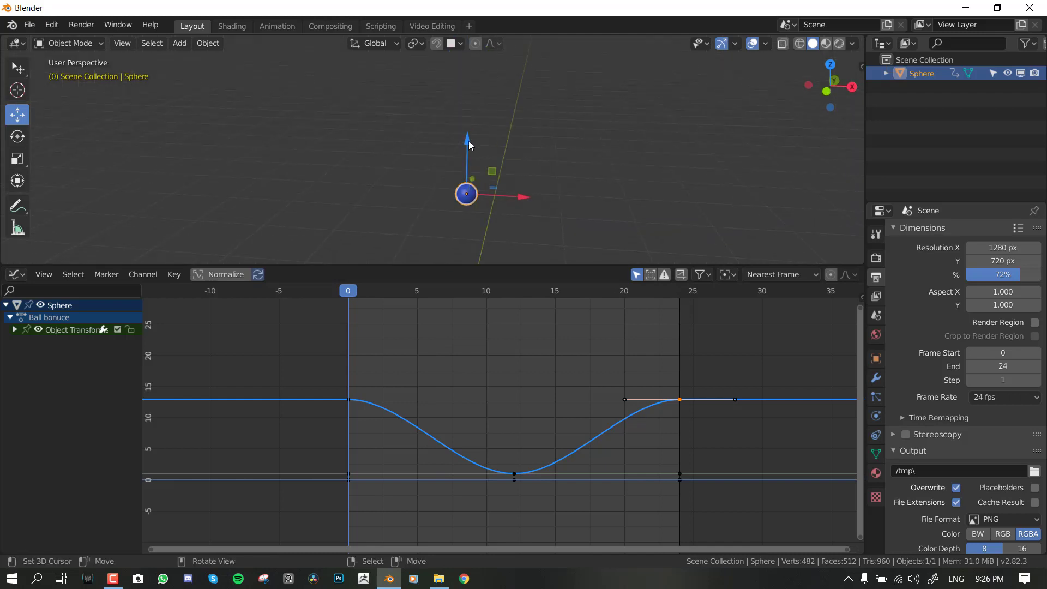
pyautogui.scroll(1, 383, 407)
pyautogui.click(338, 398)
pyautogui.scroll(1, 340, 397)
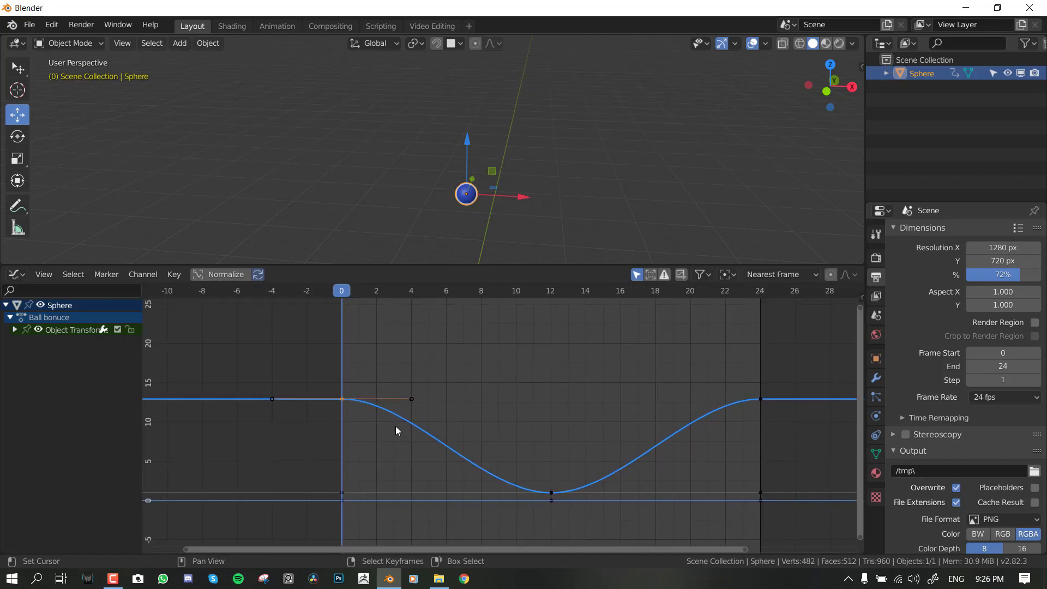
pyautogui.moveTo(393, 392); pyautogui.dragTo(391, 413, button='middle')
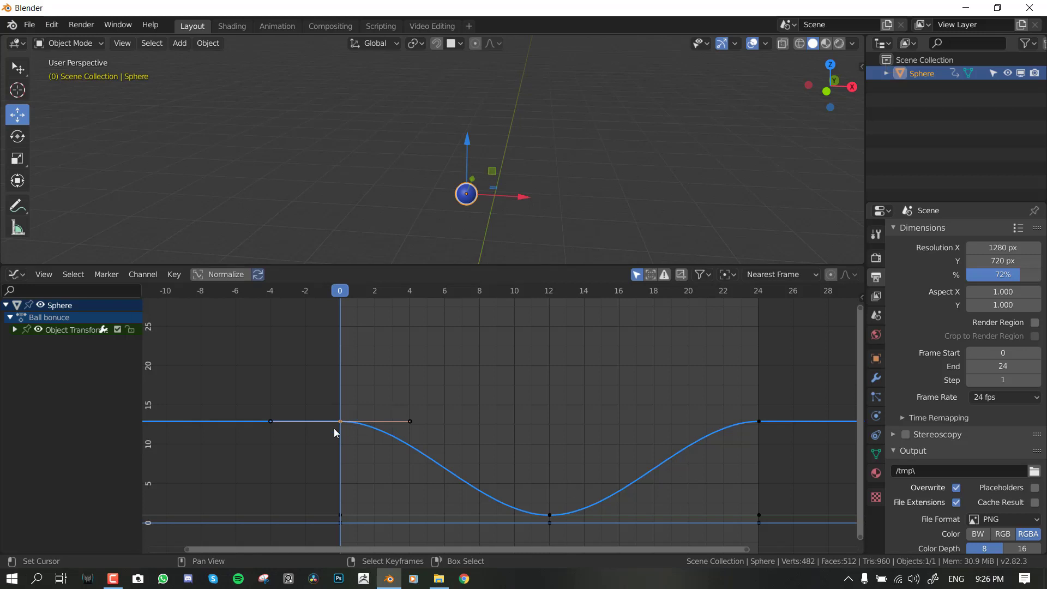
# - Try moving the Z Location keyframe at frame 0 upward on its curve, then cancel the move
pyautogui.moveTo(347, 417); pyautogui.dragTo(350, 400)
pyautogui.rightClick(354, 345)
pyautogui.scroll(-2, 471, 164)
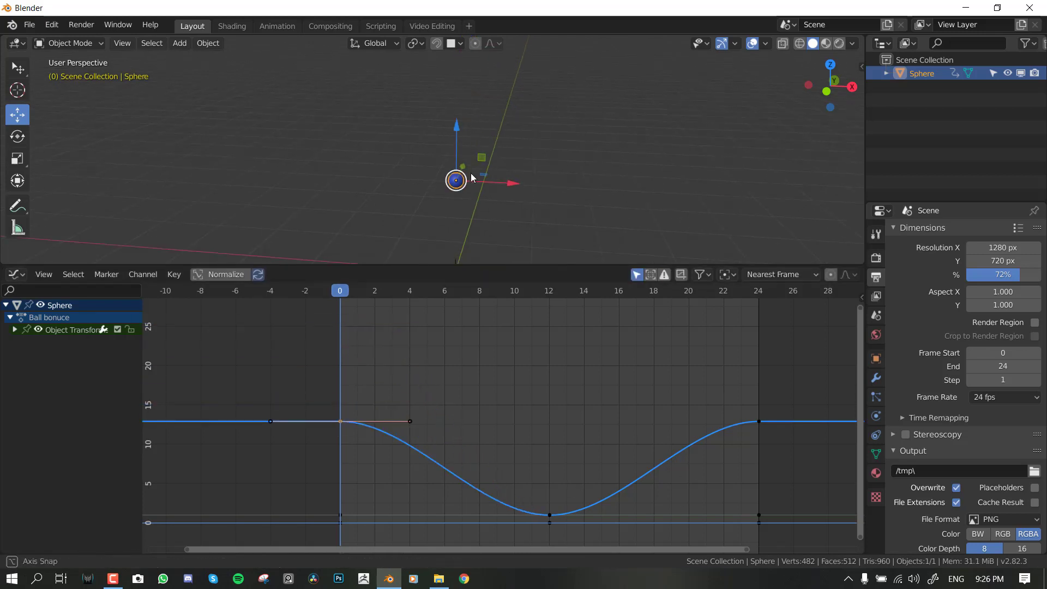
pyautogui.moveTo(472, 178); pyautogui.dragTo(463, 198, button='middle')
pyautogui.press('g')
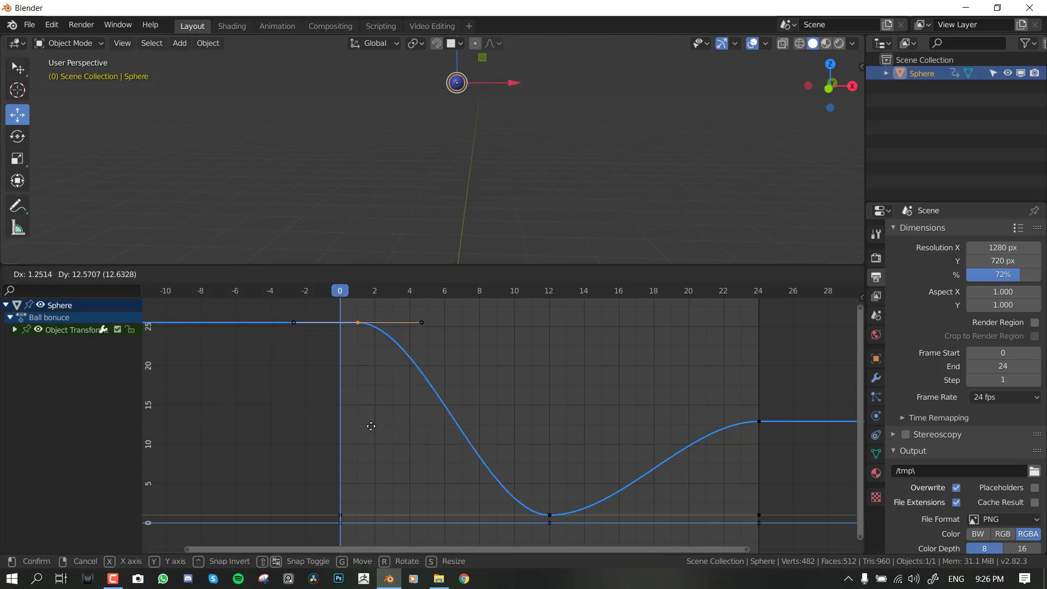
pyautogui.rightClick(384, 376)
# - In front view, try raising the X Scale keyframe at frame 0, then cancel the move
pyautogui.click(343, 515)
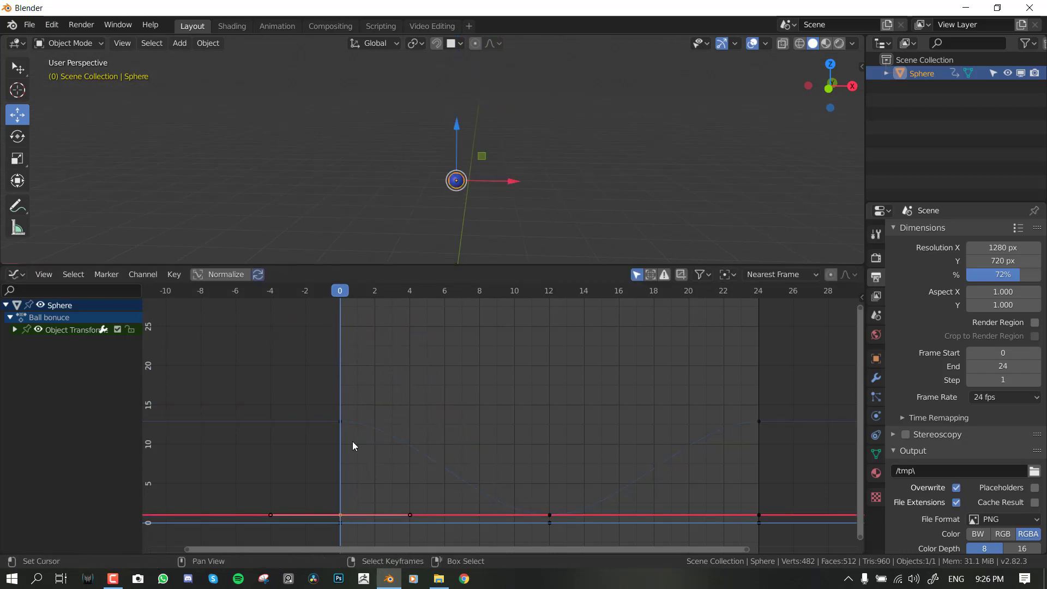
pyautogui.moveTo(477, 159); pyautogui.dragTo(532, 198, button='middle')
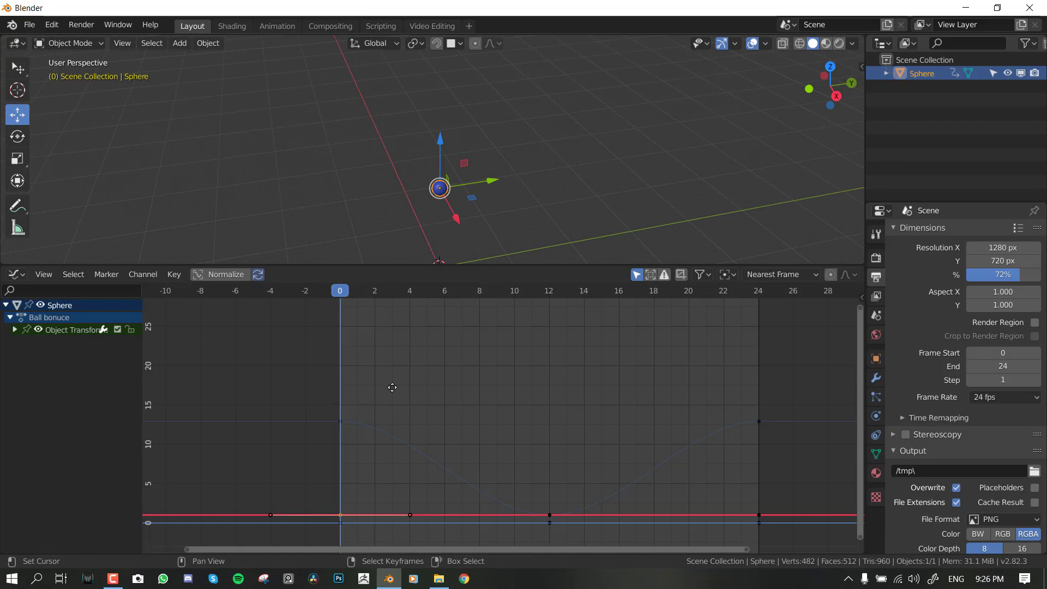
pyautogui.moveTo(391, 386); pyautogui.dragTo(405, 309, button='middle')
pyautogui.press('KP_1')
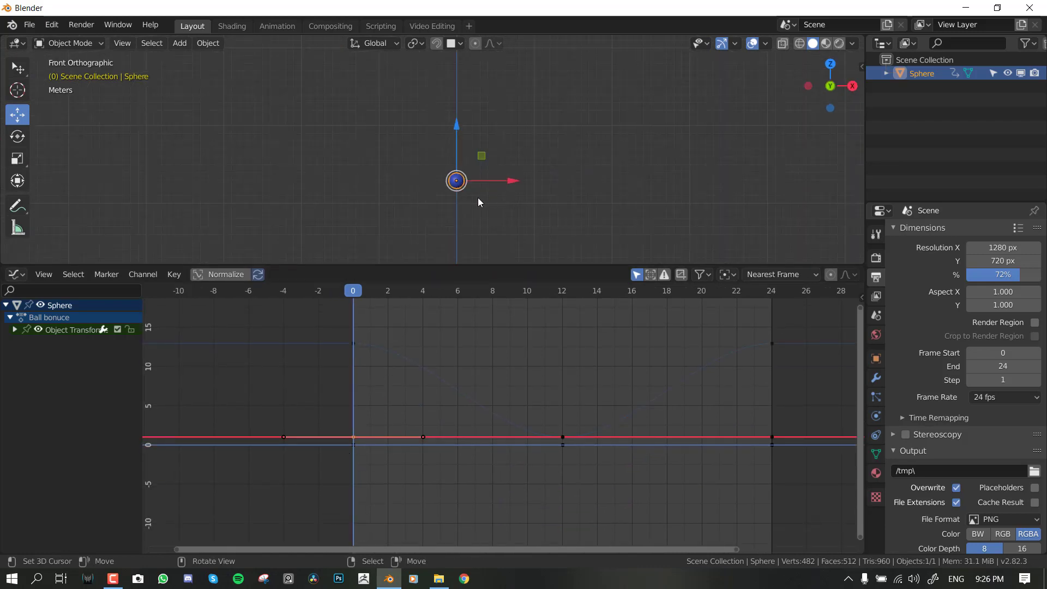
pyautogui.press('g')
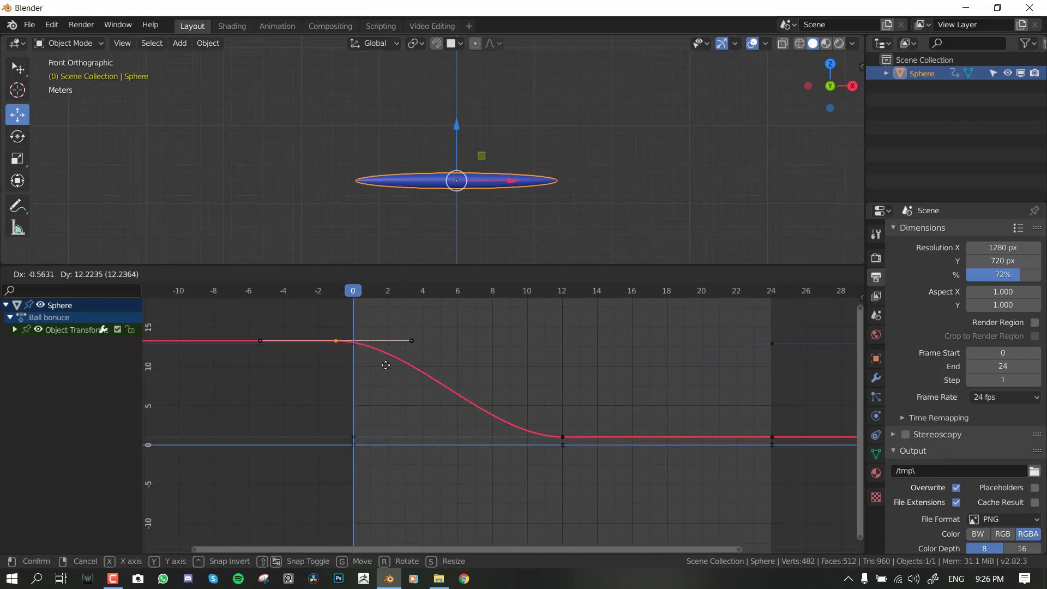
pyautogui.rightClick(360, 376)
# - Expand the Object Transforms channels, hide all their curves and show only X Location
pyautogui.click(15, 329)
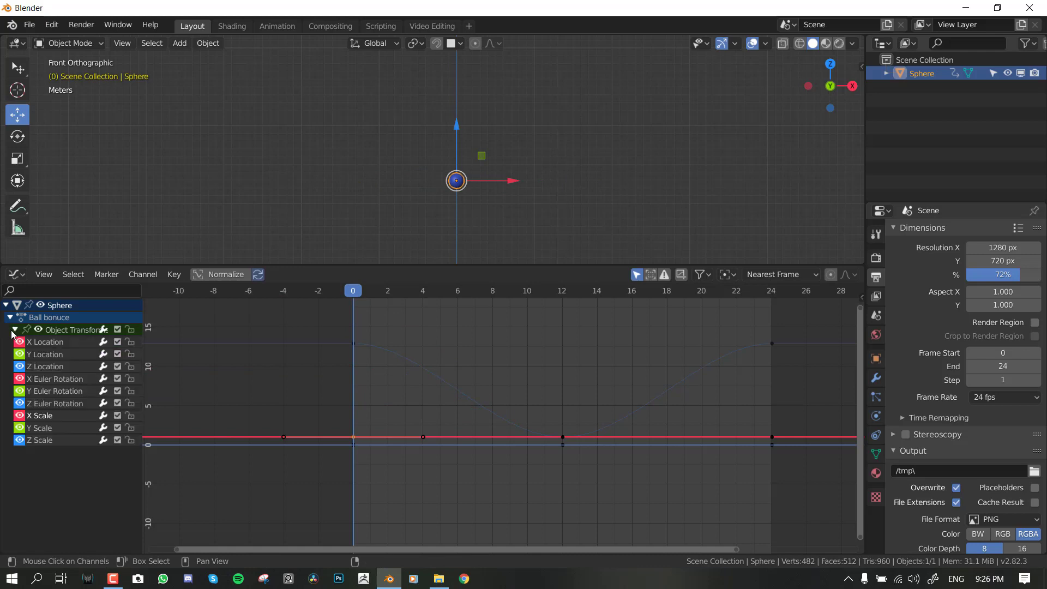
pyautogui.click(38, 329)
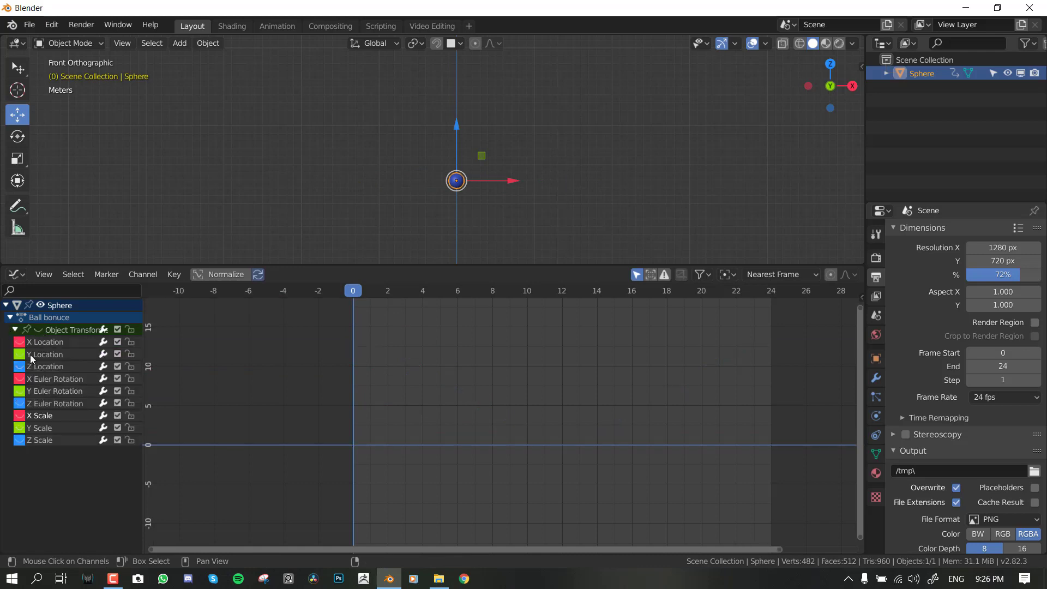
pyautogui.click(20, 342)
pyautogui.click(26, 345)
# - Try lowering the X Location keyframe at frame 0 and raising the one at frame 12, cancelling or undoing each move
pyautogui.scroll(-3, 485, 467)
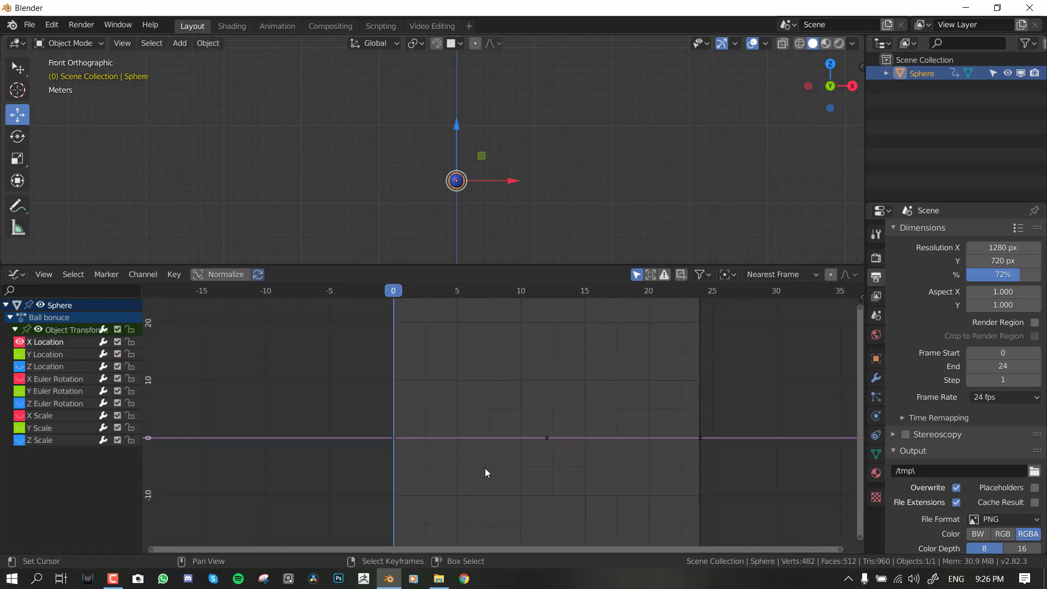
pyautogui.click(417, 434)
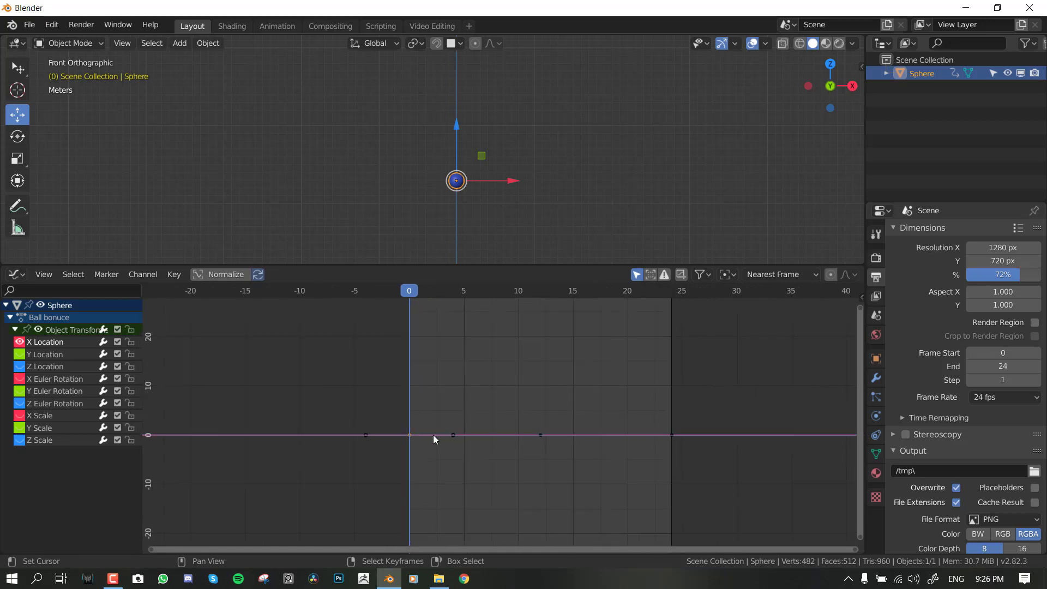
pyautogui.press('g')
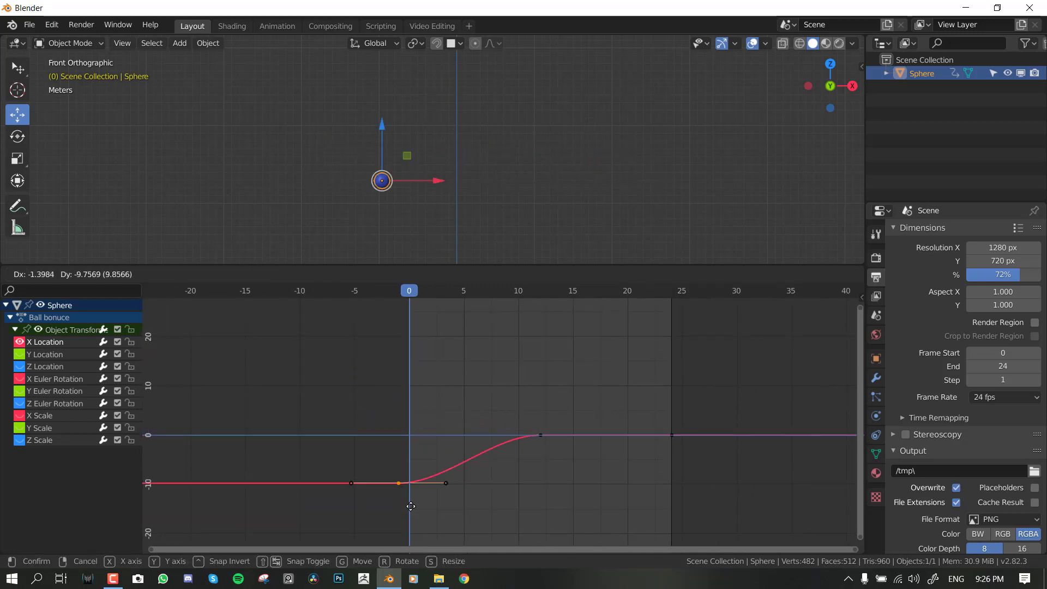
pyautogui.press('Escape')
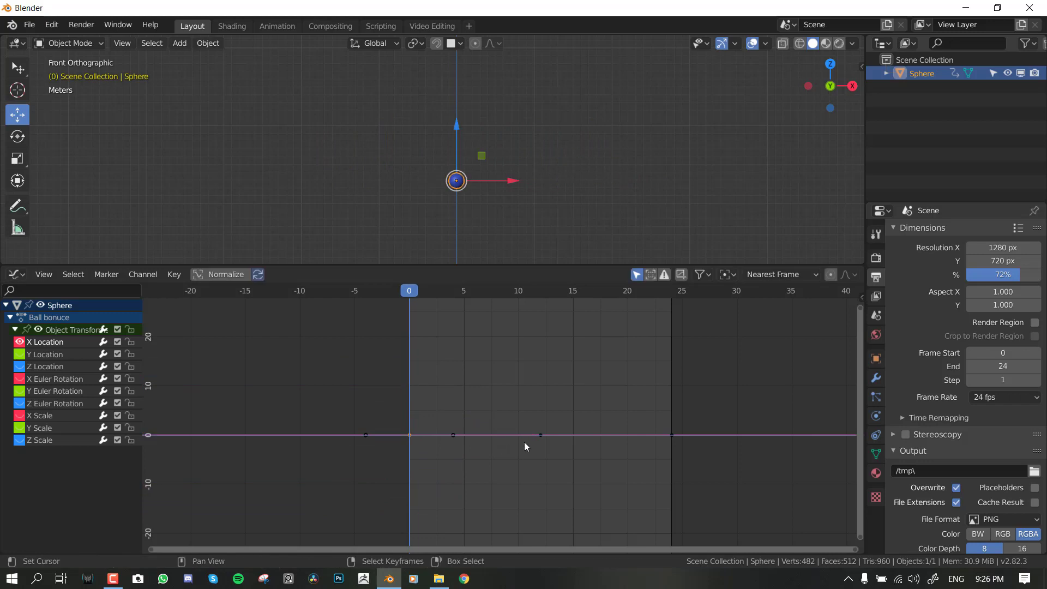
pyautogui.moveTo(539, 440); pyautogui.dragTo(581, 333, button='right')
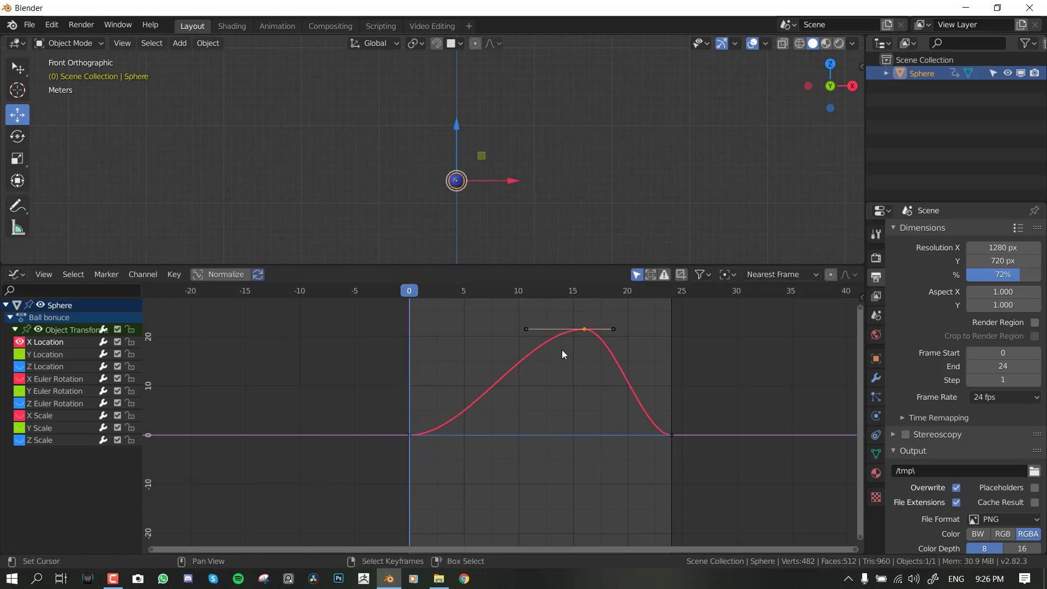
pyautogui.hotkey('ctrl', 'z')
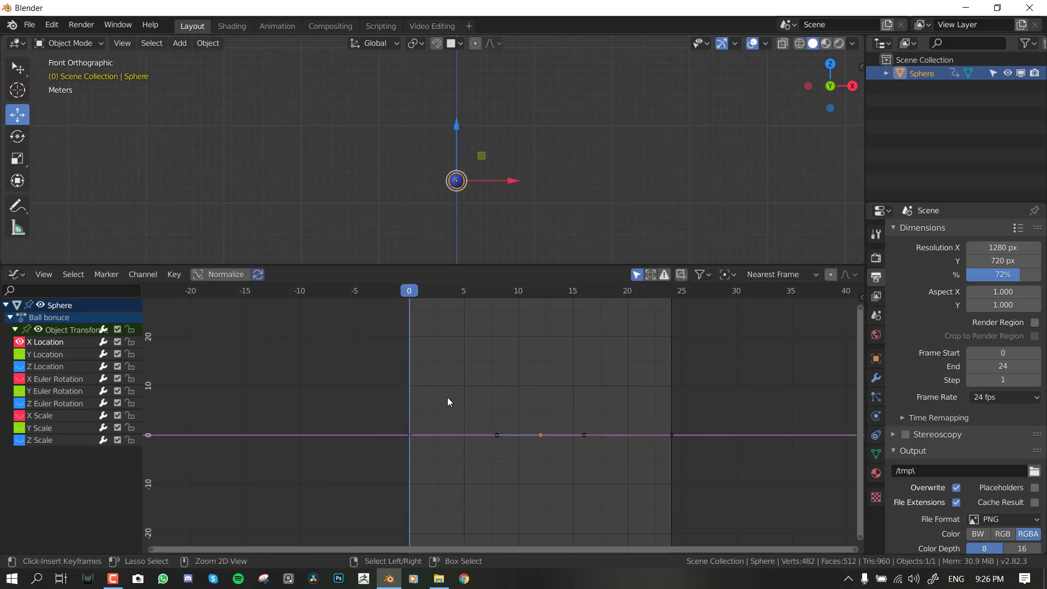
# - Hide the X Location curve, show only Z Location and select its keyframe at frame 12
pyautogui.click(20, 341)
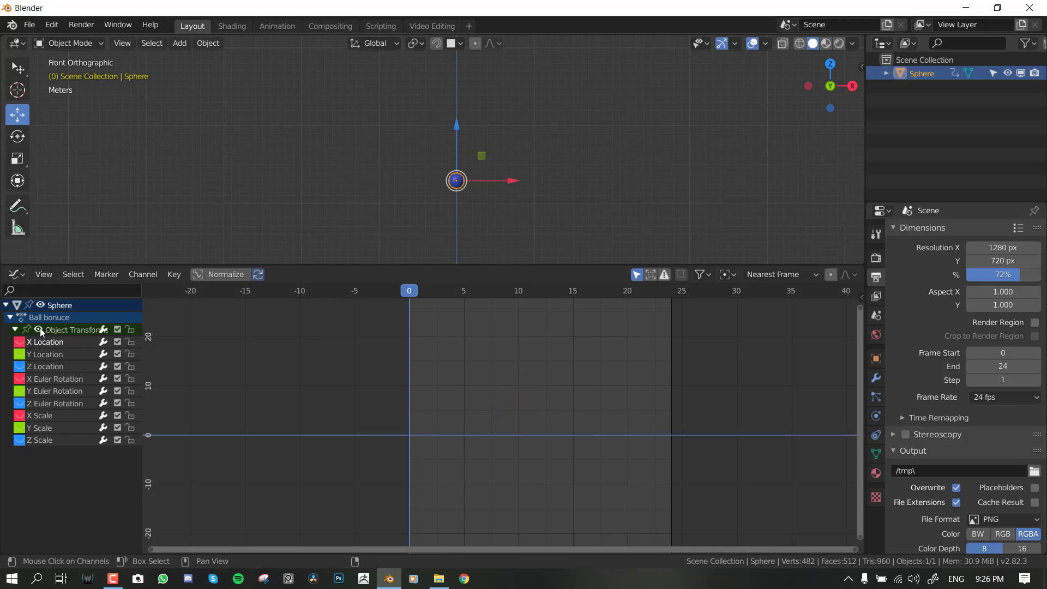
pyautogui.click(20, 367)
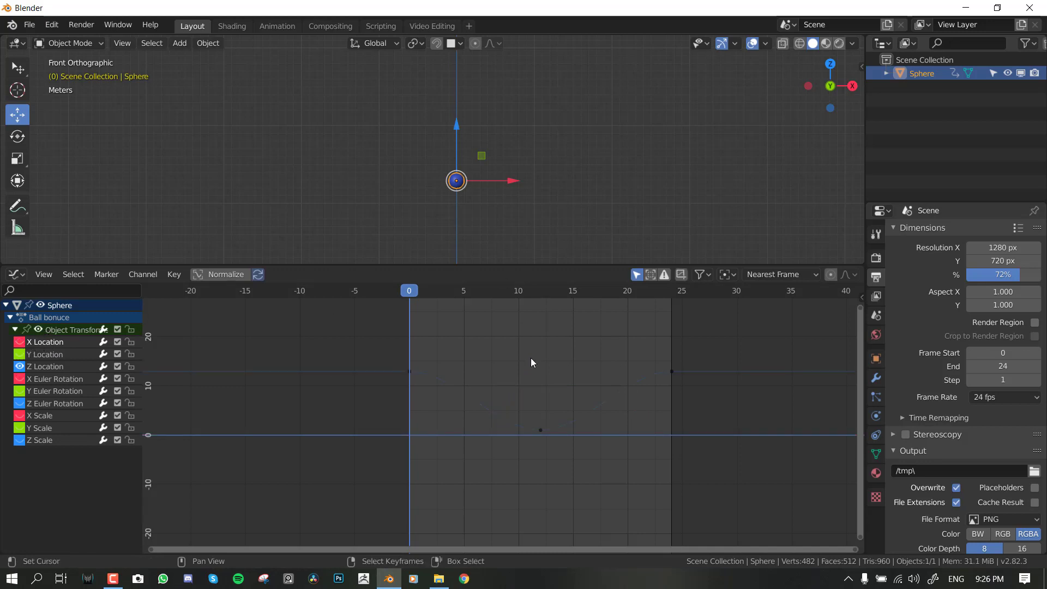
pyautogui.click(539, 432)
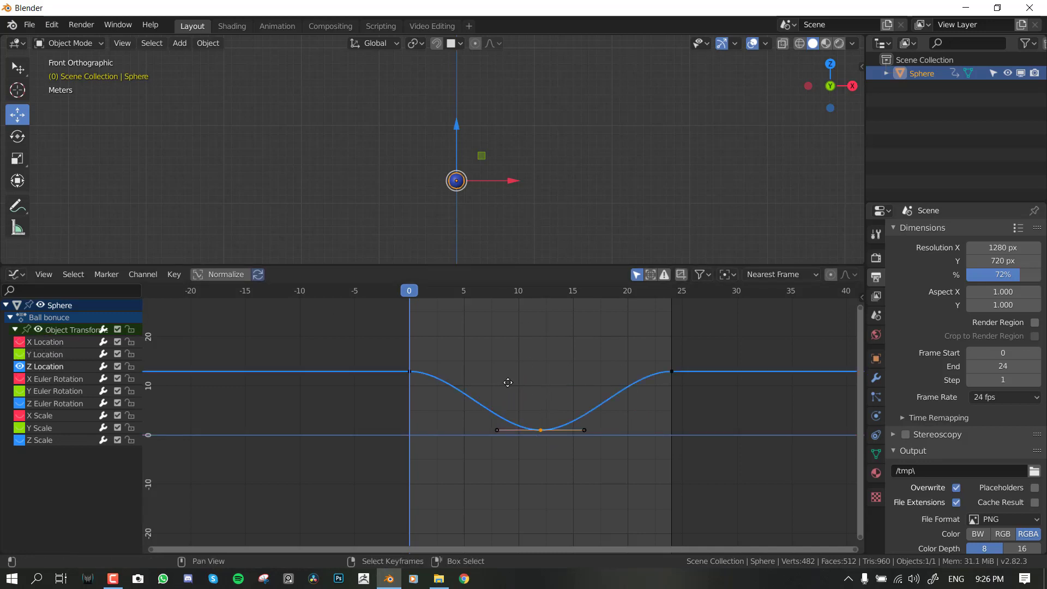
pyautogui.moveTo(510, 381); pyautogui.dragTo(487, 414, button='middle')
pyautogui.scroll(-1, 483, 209)
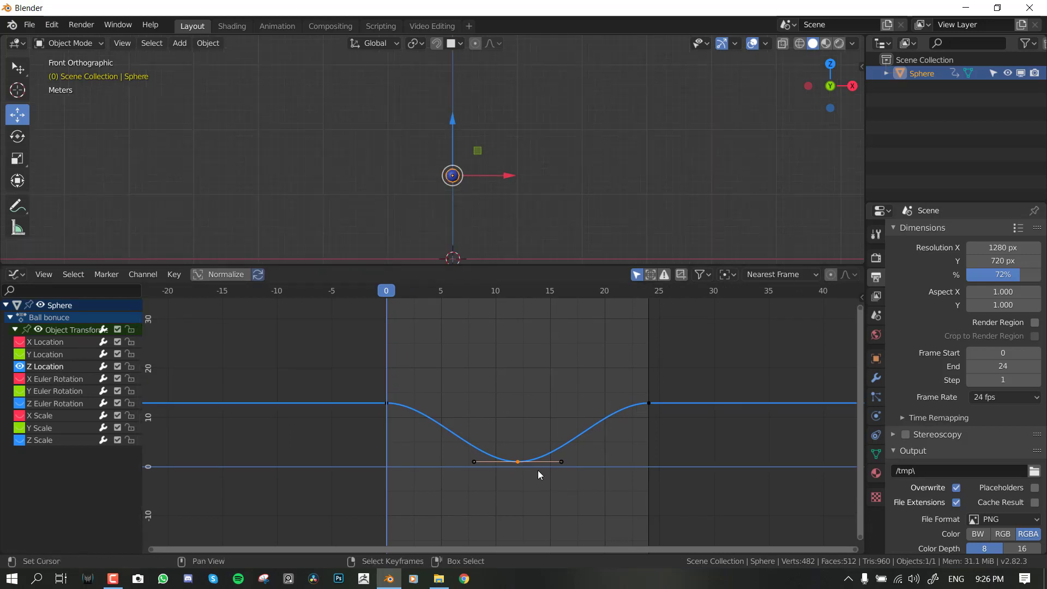
# - Play the ball animation from frame 0 in front view to examine the Z Location motion, and stop playback
pyautogui.moveTo(440, 387); pyautogui.dragTo(385, 376)
pyautogui.scroll(2, 548, 179)
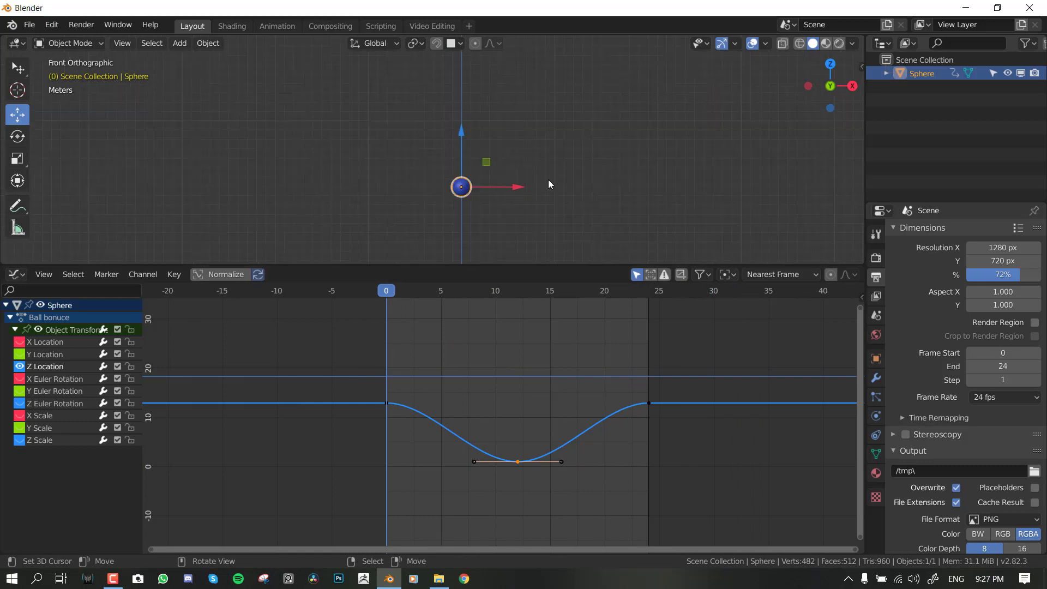
pyautogui.keyDown('shift'); pyautogui.moveTo(525, 187); pyautogui.dragTo(532, 102, button='middle'); pyautogui.keyUp('shift')
pyautogui.press('space')
pyautogui.scroll(-2, 534, 117)
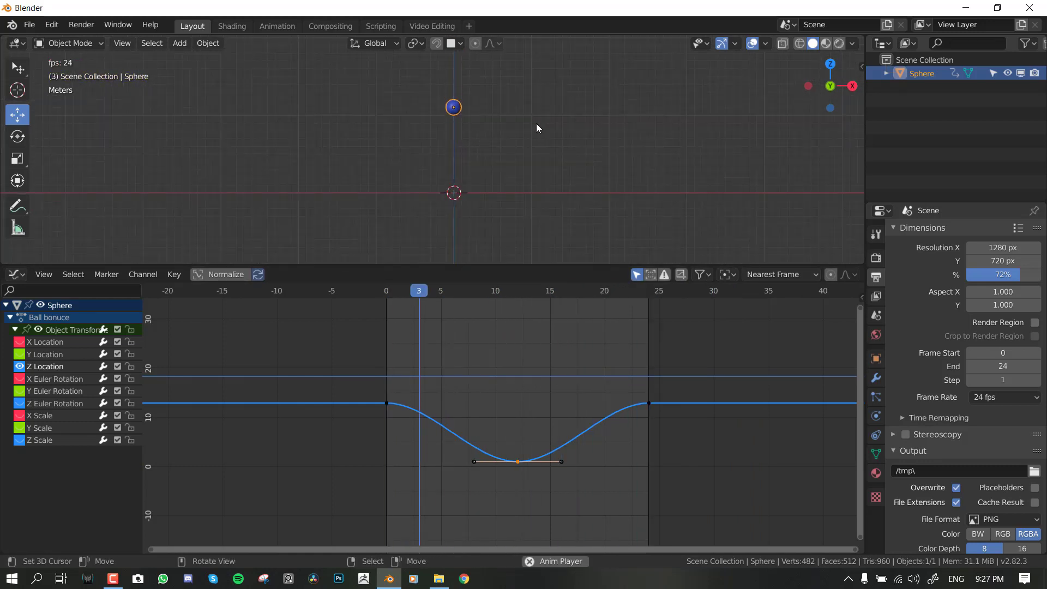
pyautogui.press('space')
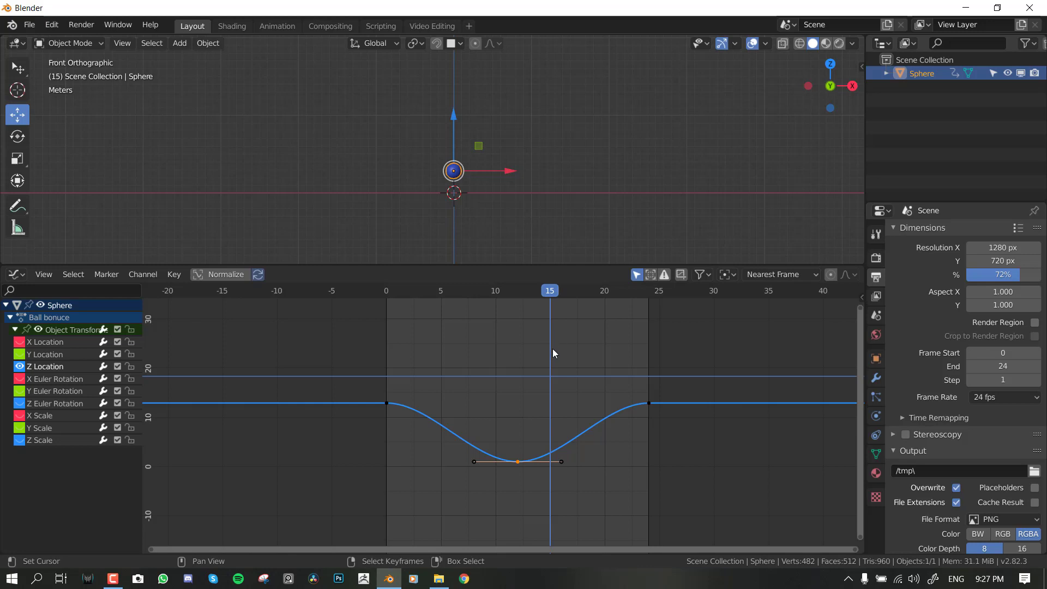
pyautogui.moveTo(551, 349); pyautogui.dragTo(528, 362, button='middle')
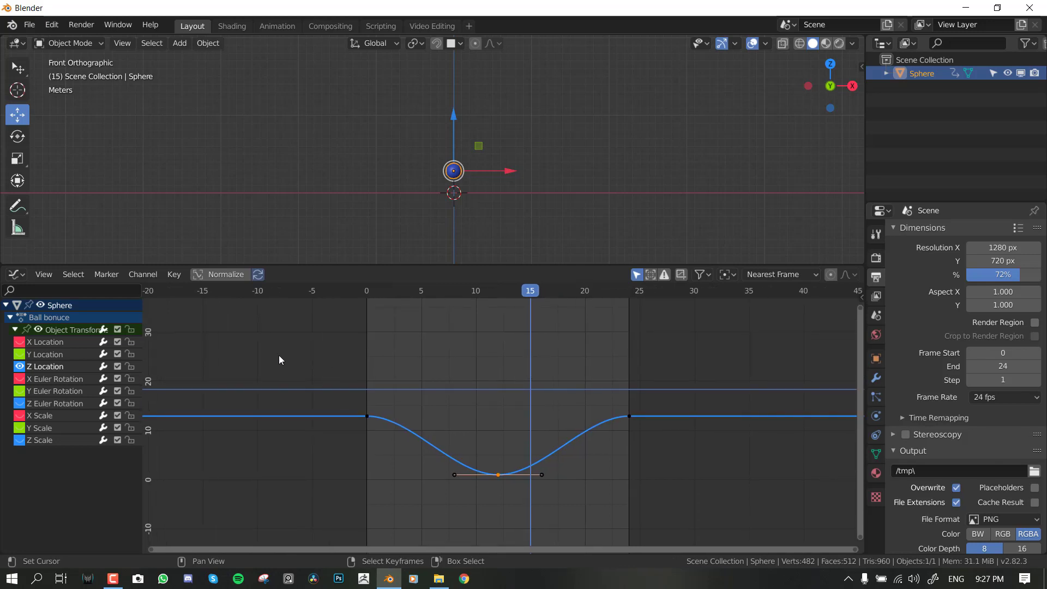
# - Examine the available channel commands, keyframe commands and interpolation modes without applying any
pyautogui.click(146, 277)
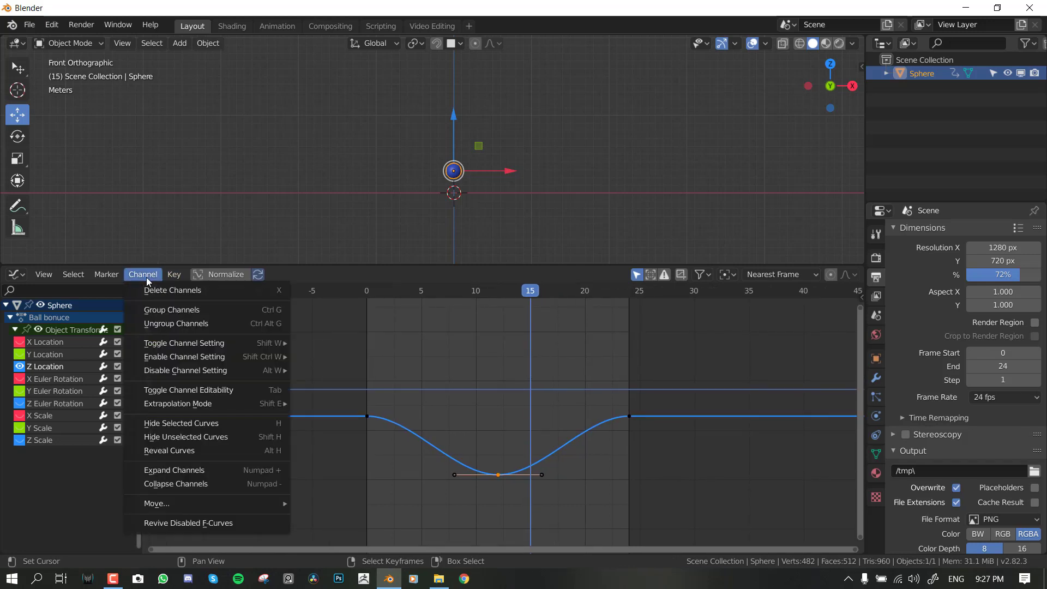
pyautogui.moveTo(174, 274)
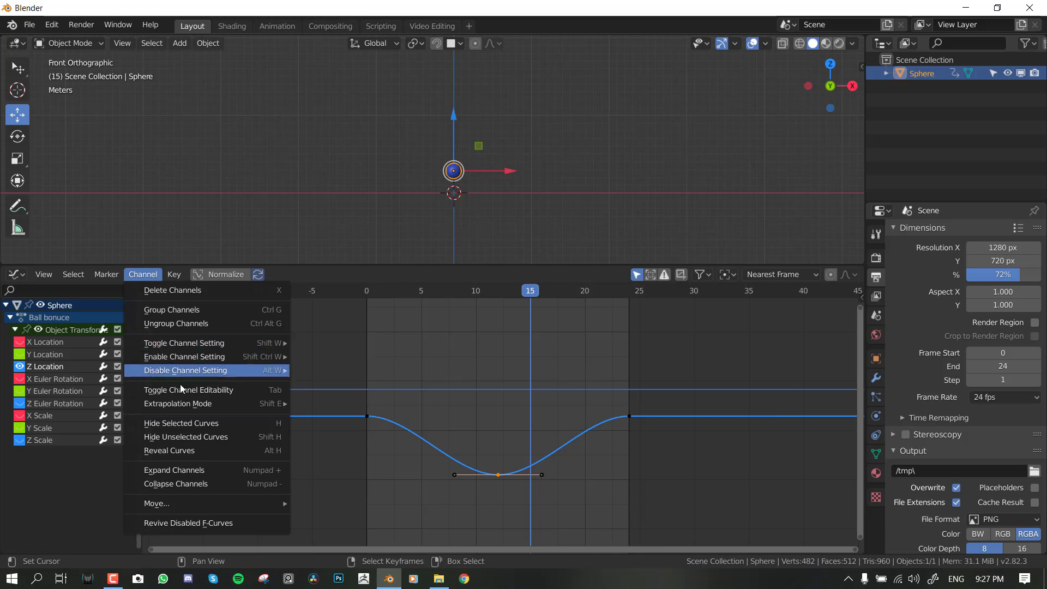
pyautogui.moveTo(186, 406)
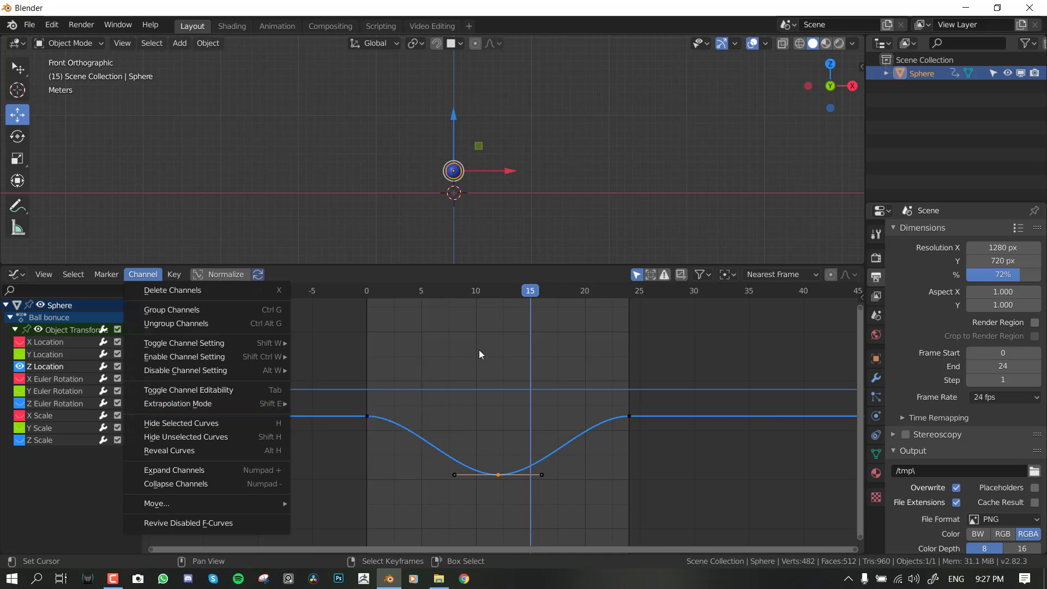
pyautogui.click(174, 275)
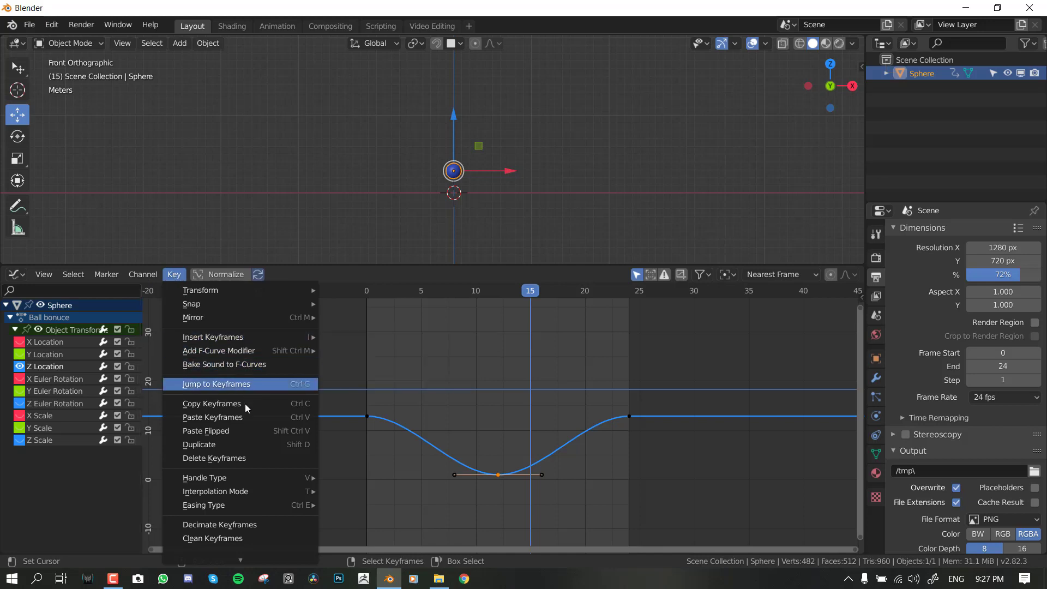
pyautogui.moveTo(238, 493)
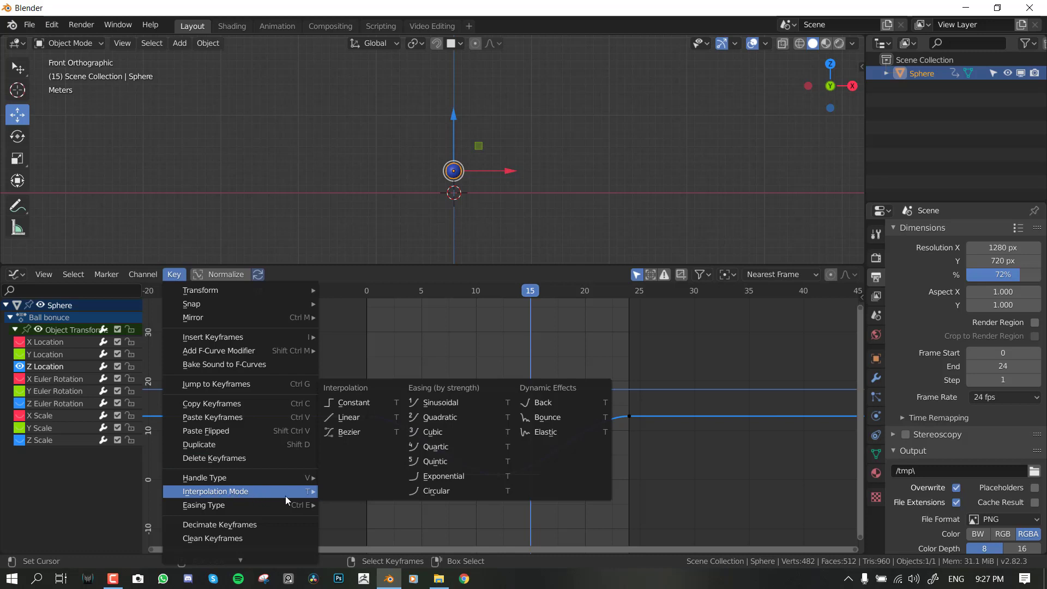
pyautogui.moveTo(483, 362); pyautogui.dragTo(474, 353, button='middle')
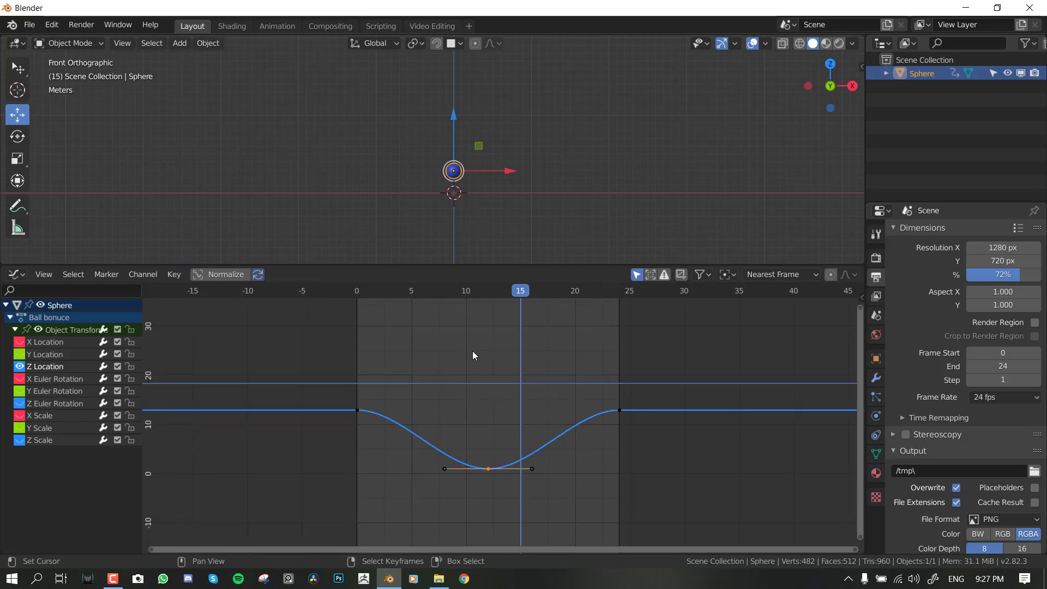
pyautogui.press('t')
pyautogui.press('Escape')
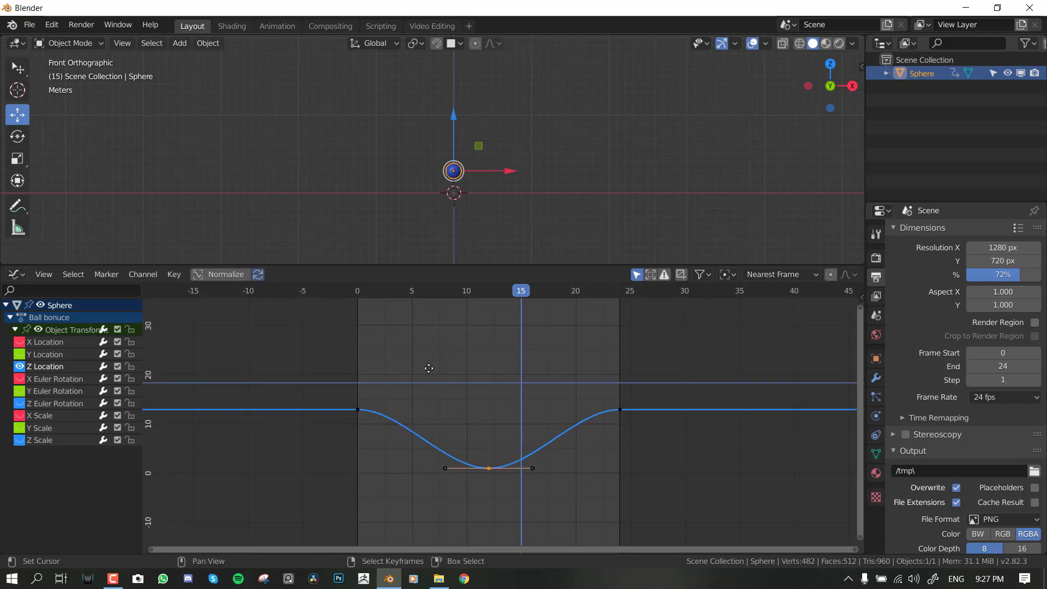
# - Apply Bezier and then Constant interpolation to the Z Location keyframes, and play the animation to check the motion
pyautogui.press('t')
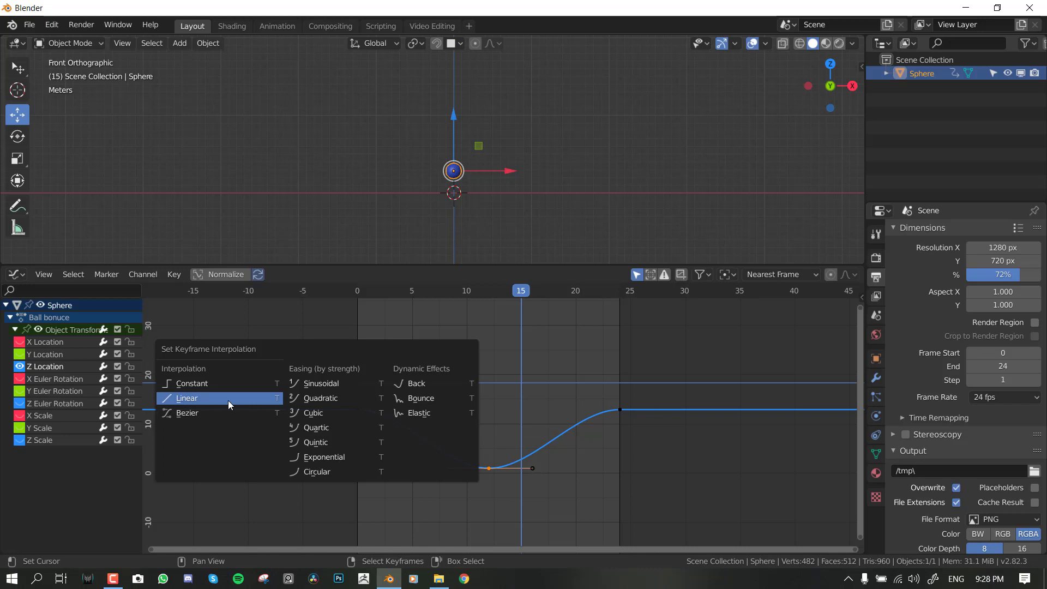
pyautogui.click(200, 414)
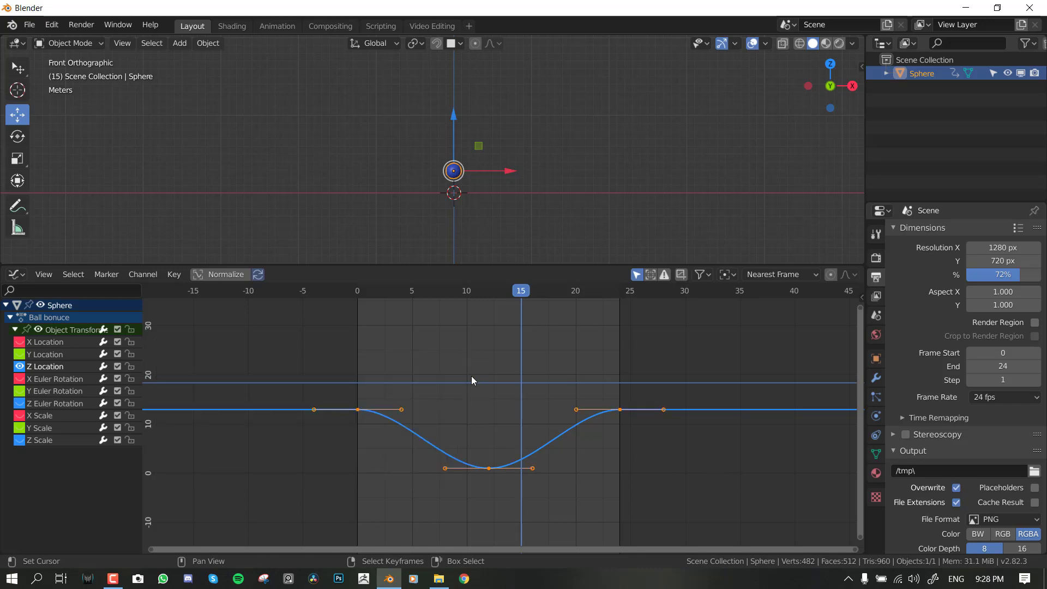
pyautogui.moveTo(392, 375); pyautogui.dragTo(499, 380, button='middle')
pyautogui.press('t')
pyautogui.click(201, 361)
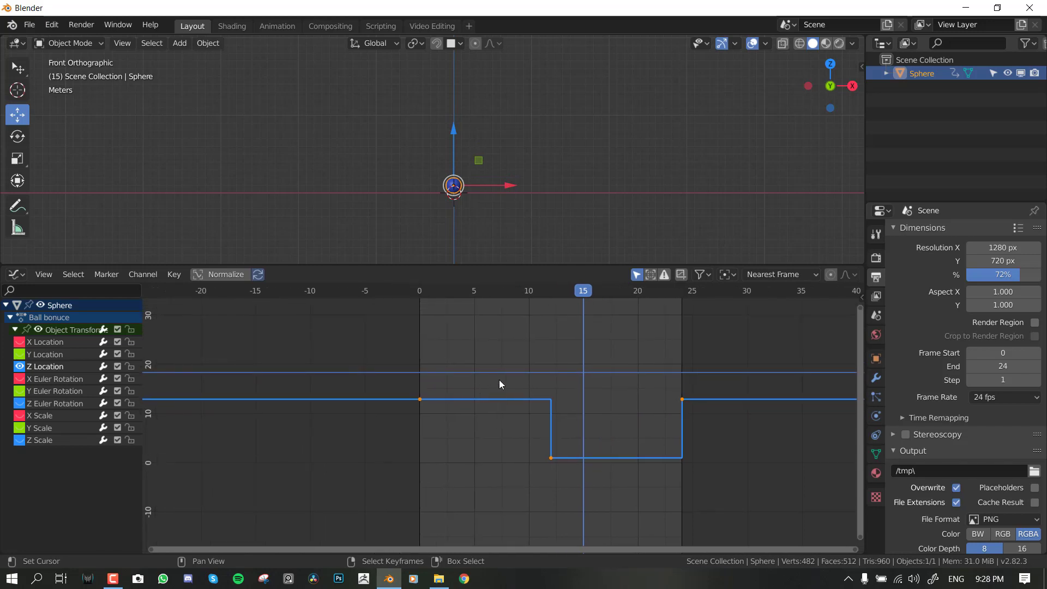
pyautogui.press('space')
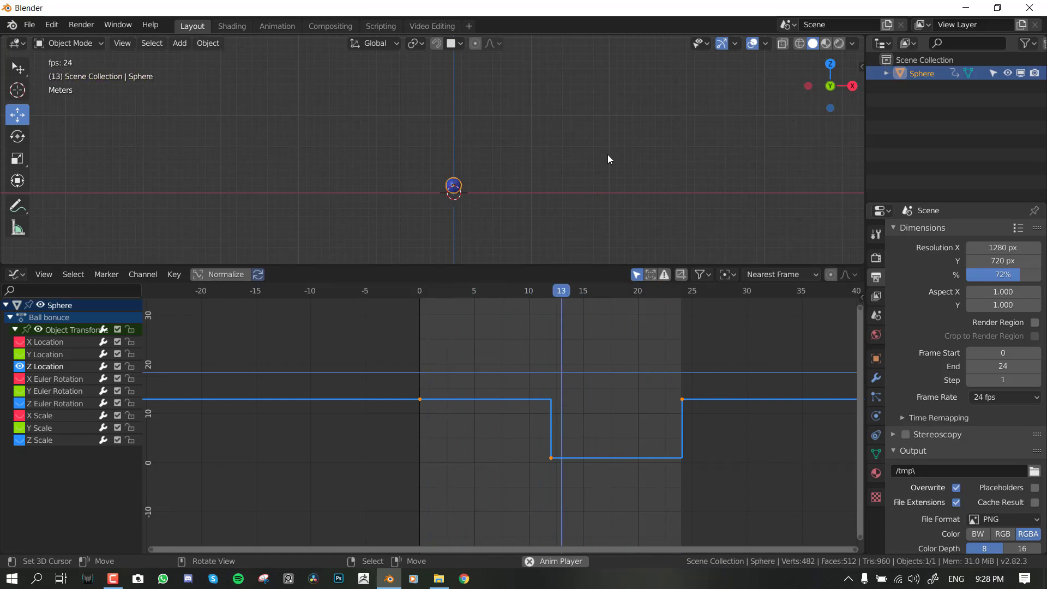
pyautogui.press('space')
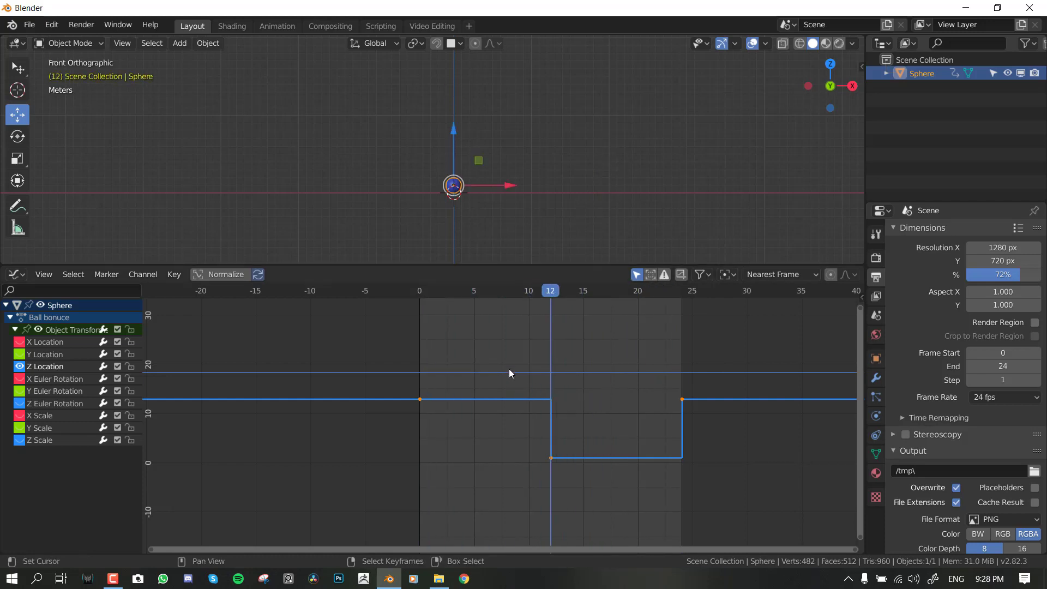
# - Change all Z Location keyframes to Linear interpolation and play the animation to check the motion
pyautogui.press('t')
pyautogui.click(479, 387)
pyautogui.press('space')
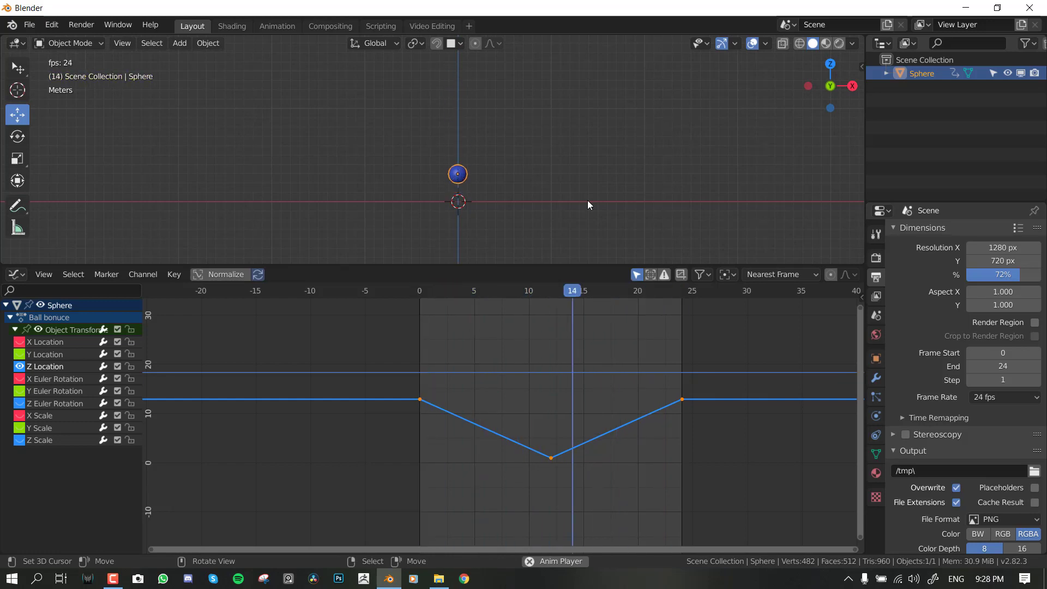
pyautogui.press('space')
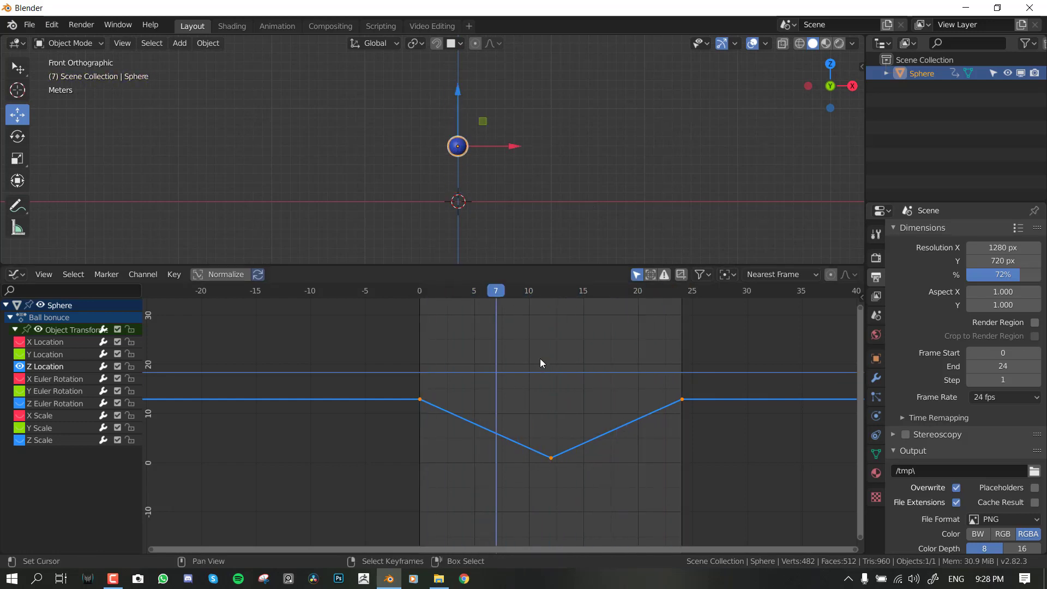
# - Set all Z Location keyframes to Bezier interpolation and play the animation in front view
pyautogui.press('t')
pyautogui.click(531, 370)
pyautogui.press('space')
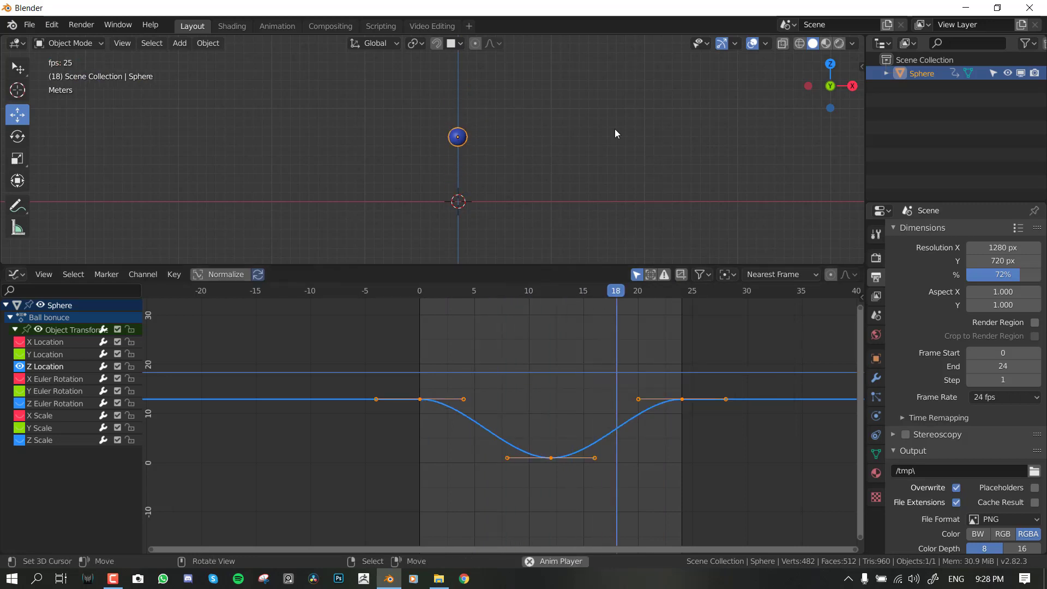
pyautogui.rightClick(606, 158)
pyautogui.moveTo(591, 175); pyautogui.dragTo(582, 180, button='middle')
pyautogui.press('KP_1')
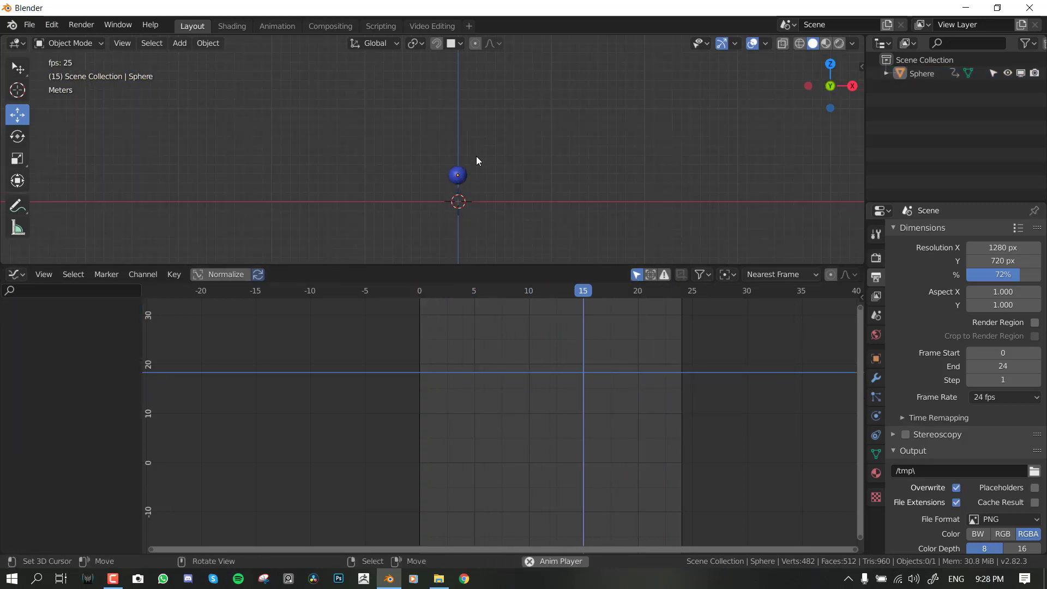
pyautogui.press('space')
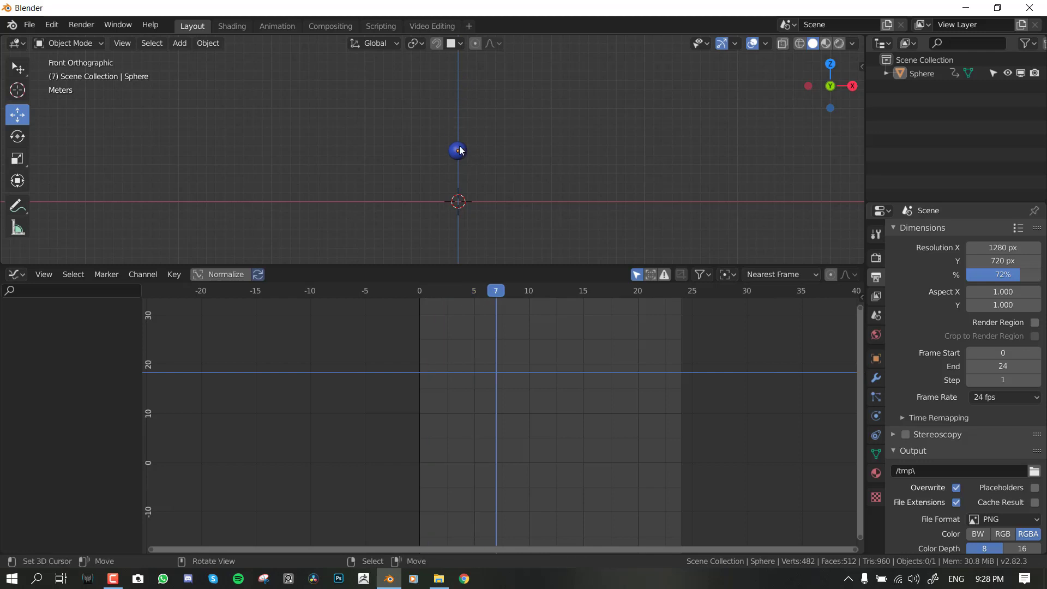
# - Reselect the sphere, select only its Z Location keyframe at frame 12 and briefly play the animation
pyautogui.click(457, 150)
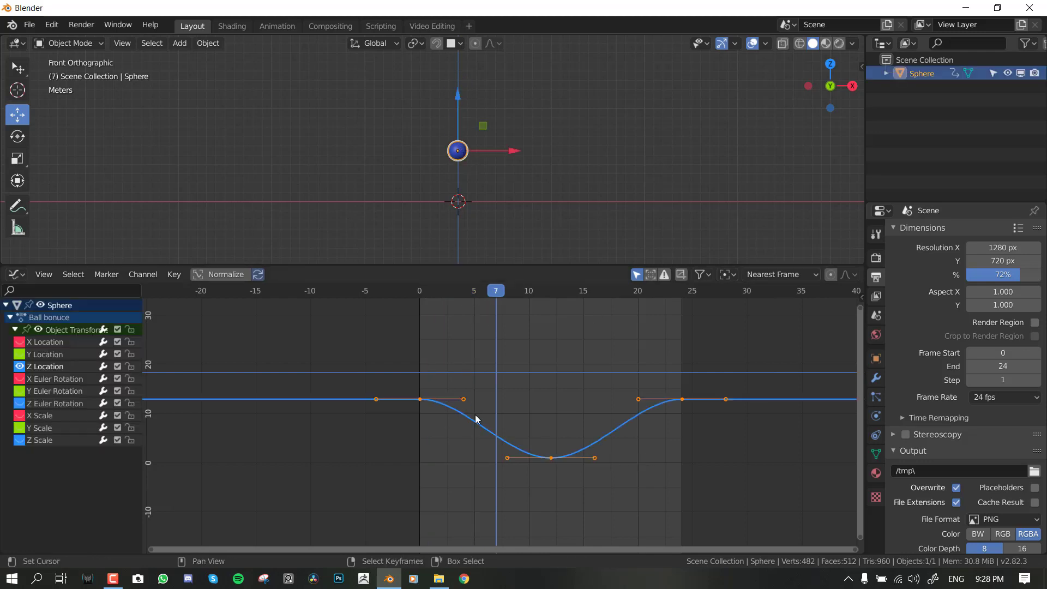
pyautogui.click(550, 466)
pyautogui.click(550, 458)
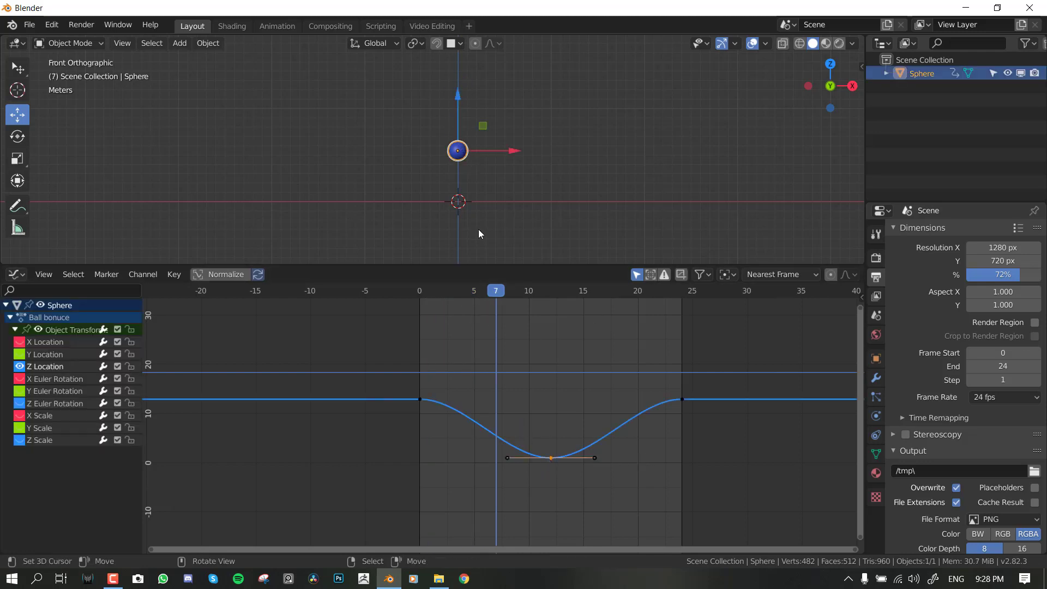
pyautogui.scroll(1, 649, 461)
pyautogui.scroll(1, 656, 472)
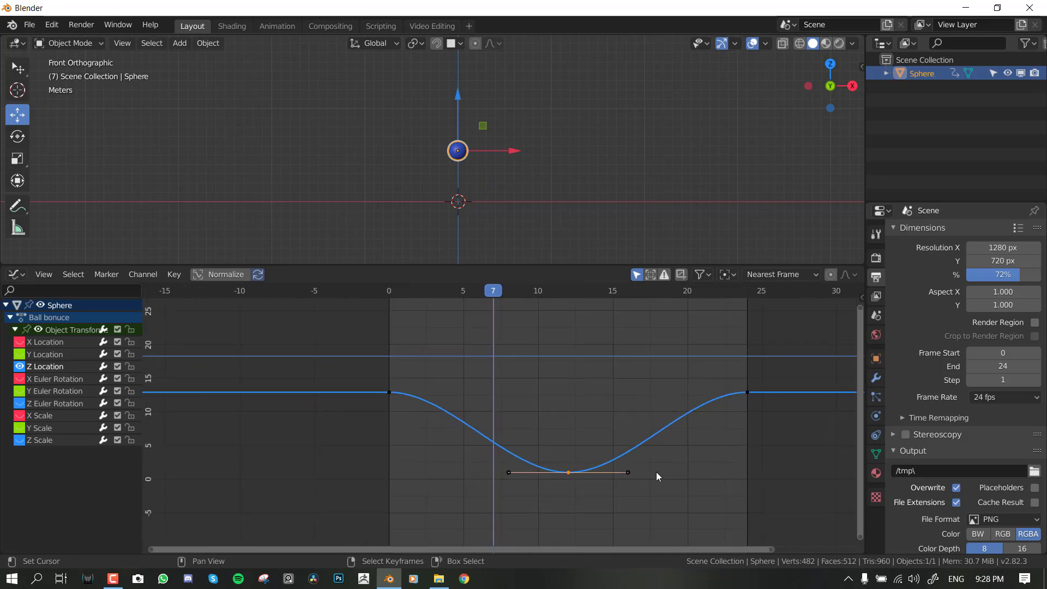
pyautogui.hotkey('shift', 'space')
pyautogui.hotkey('shift', 'space')
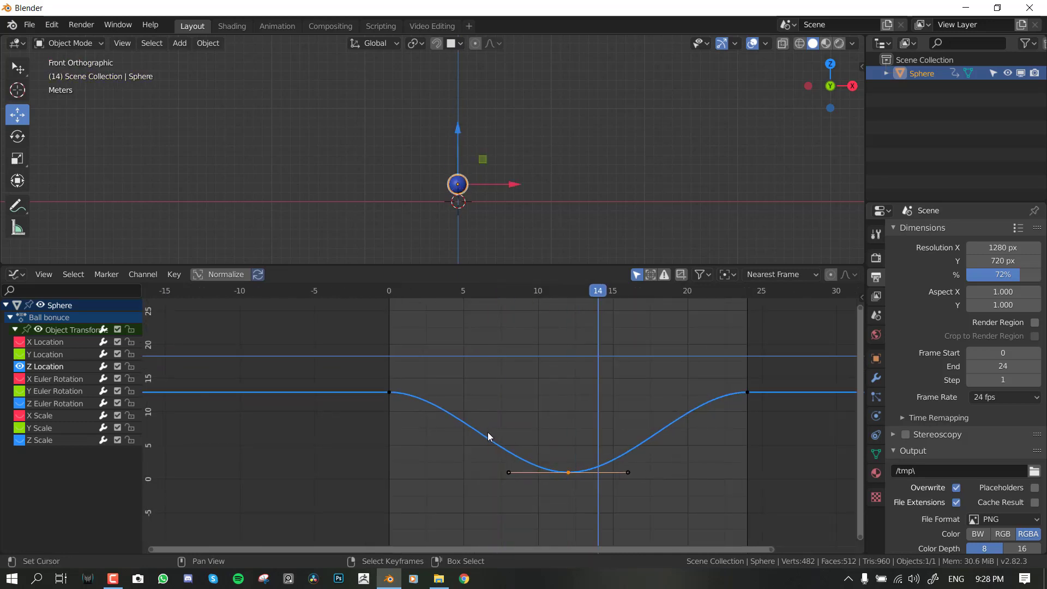
# - Scrub and play the animation around the frame 12 landing, stop at frame 8 and move the sphere down along Z
pyautogui.click(485, 412)
pyautogui.moveTo(487, 412); pyautogui.dragTo(671, 408)
pyautogui.moveTo(618, 450); pyautogui.dragTo(582, 448)
pyautogui.moveTo(499, 470); pyautogui.dragTo(553, 487)
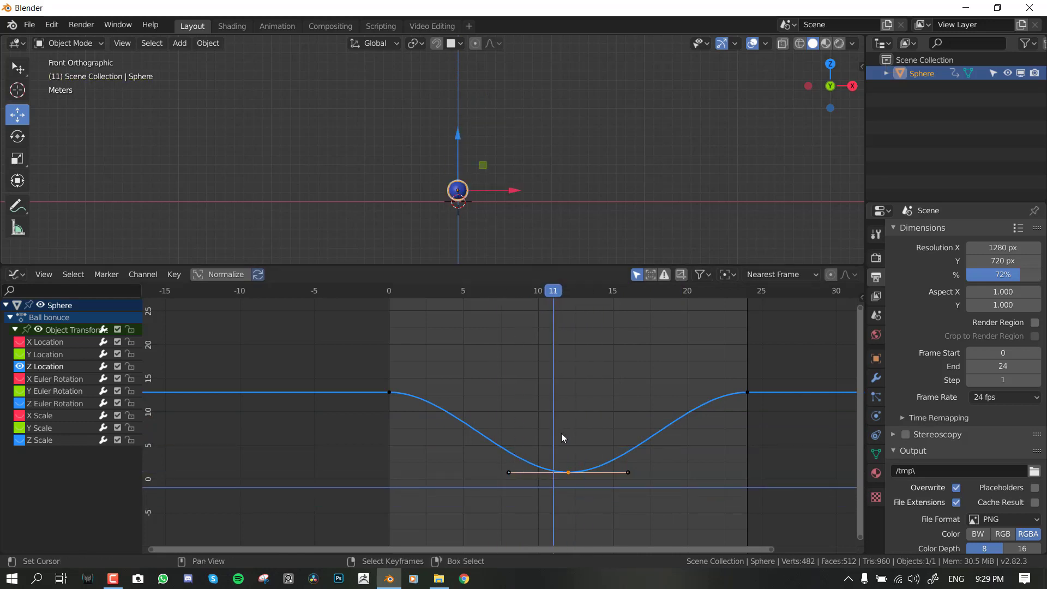
pyautogui.scroll(2, 537, 458)
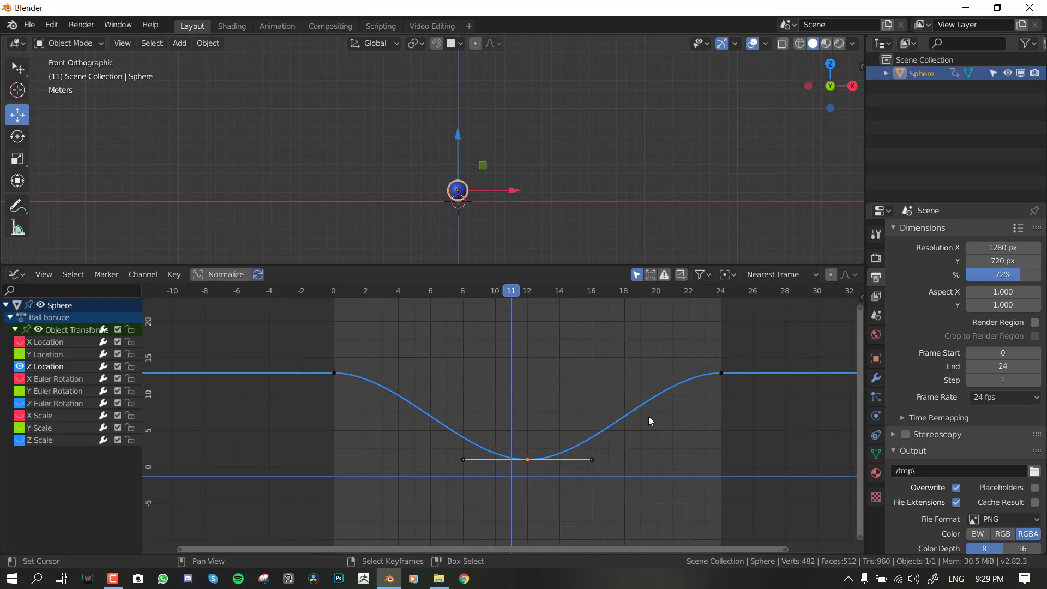
pyautogui.scroll(1, 509, 438)
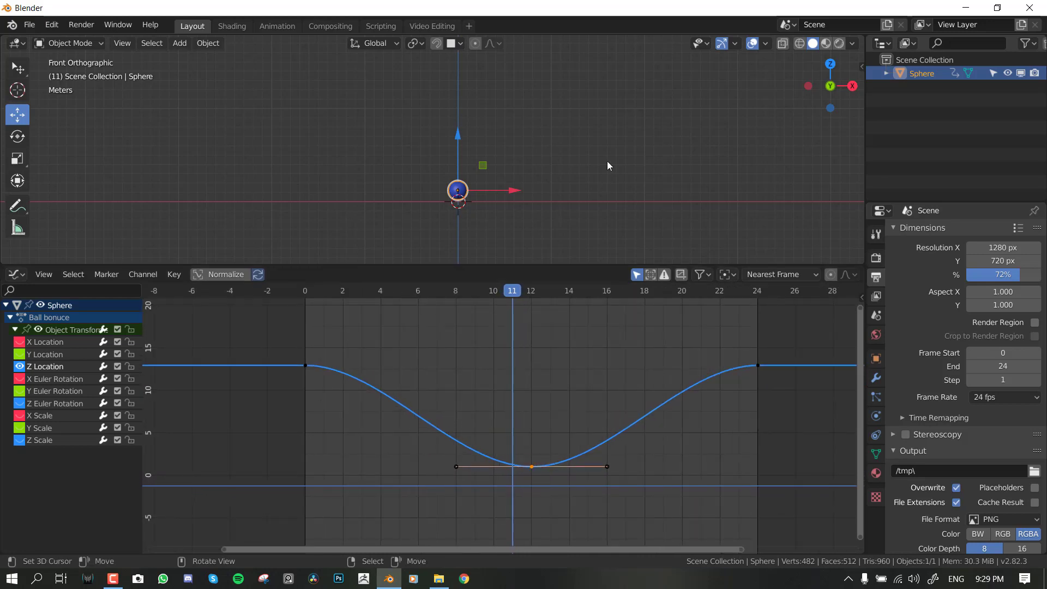
pyautogui.press('space')
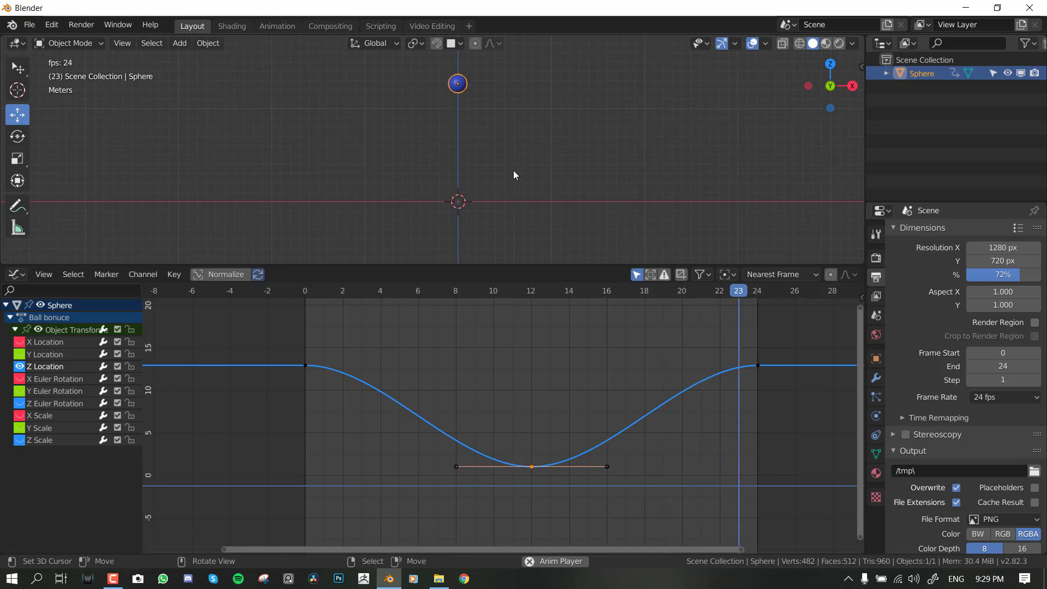
pyautogui.press('space')
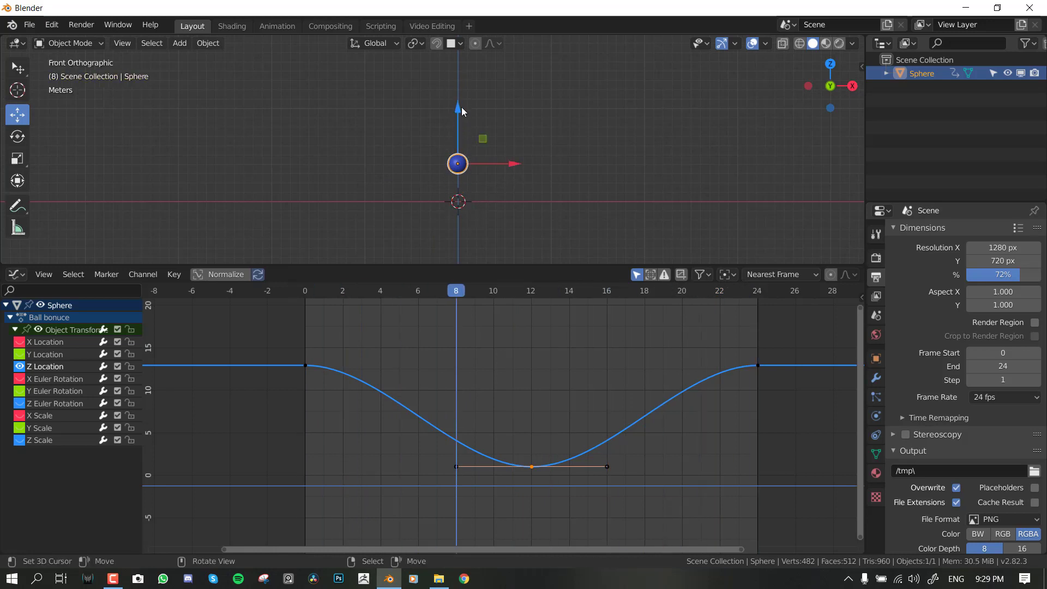
pyautogui.moveTo(461, 107); pyautogui.dragTo(458, 133)
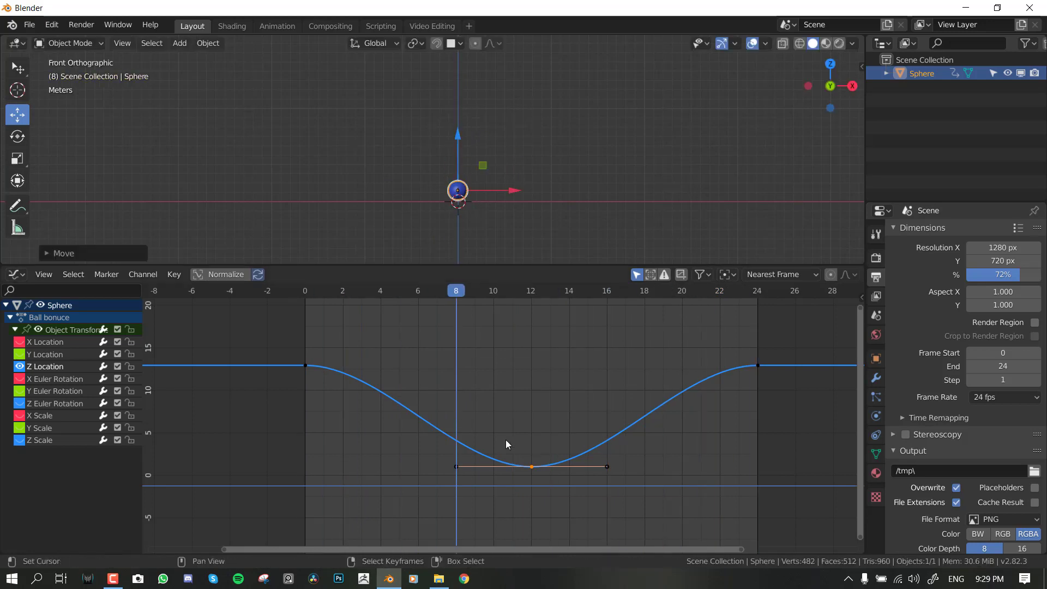
# - Scale the handles of the Z Location keyframe at frame 12 down to almost zero for a sharp bounce
pyautogui.moveTo(578, 470); pyautogui.dragTo(525, 439, button='middle')
pyautogui.scroll(2, 524, 439)
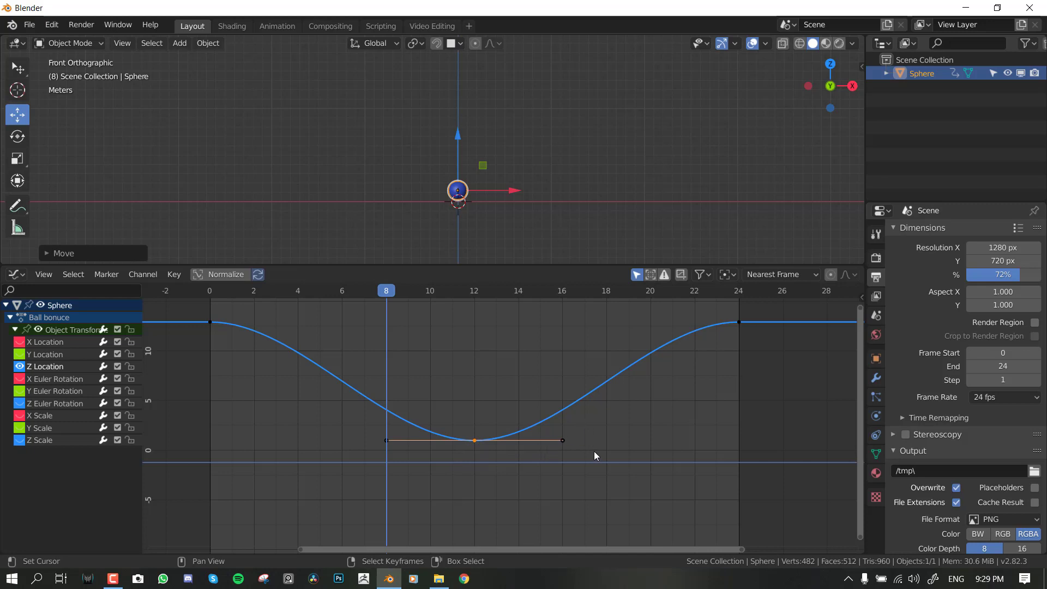
pyautogui.press('s')
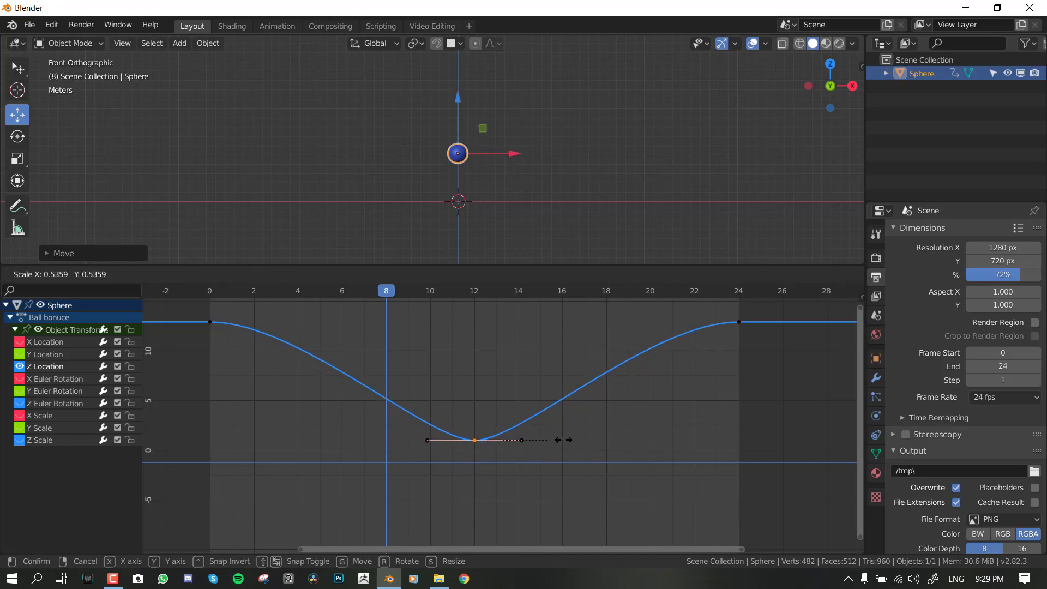
pyautogui.click(493, 439)
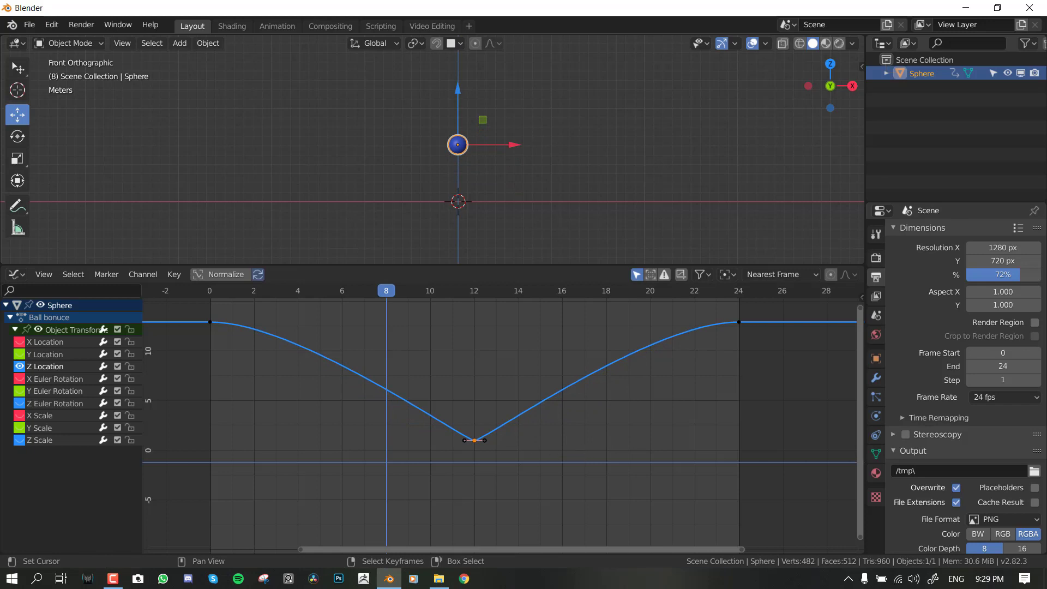
pyautogui.press('s')
pyautogui.click(565, 454)
pyautogui.press('s')
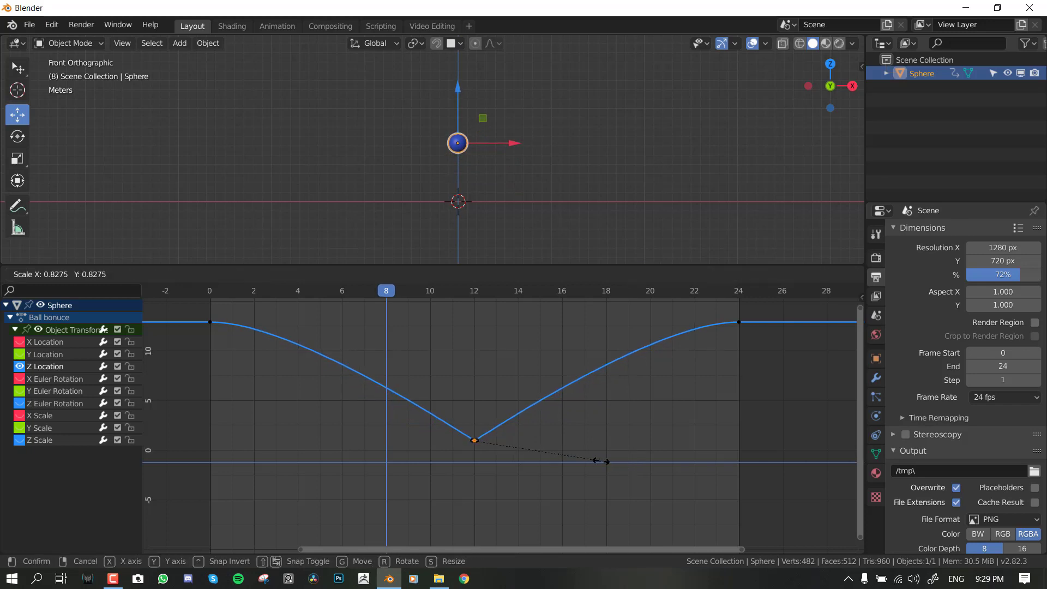
pyautogui.click(601, 462)
# - Play the bounce with the sphere deselected, viewing it from an angle and from the front, and reselect the sphere
pyautogui.press('space')
pyautogui.click(613, 169)
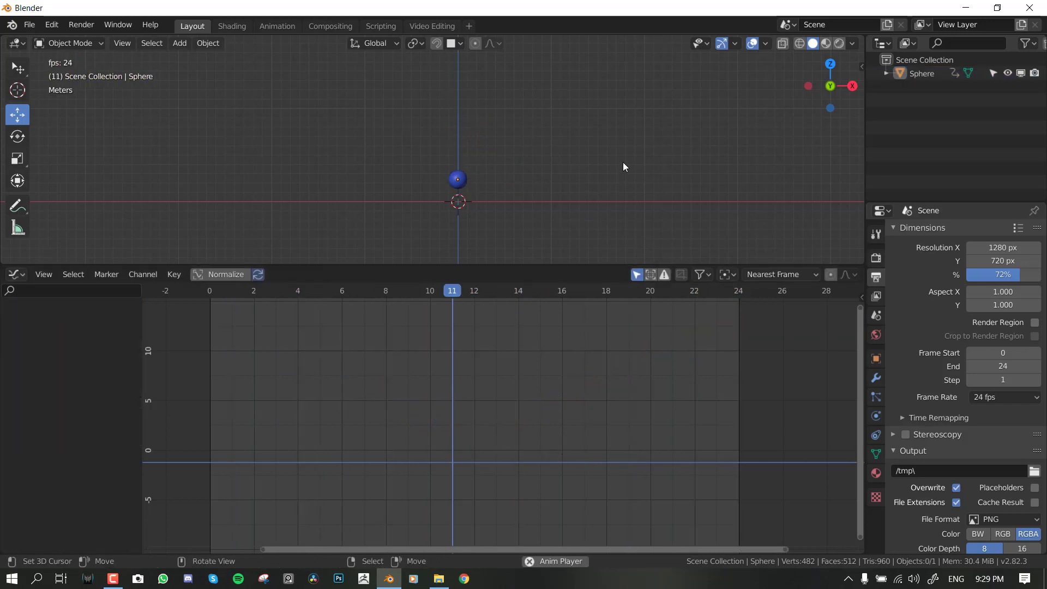
pyautogui.moveTo(631, 155); pyautogui.dragTo(598, 211, button='middle')
pyautogui.scroll(2, 620, 189)
pyautogui.press('KP_1')
pyautogui.press('KP_1')
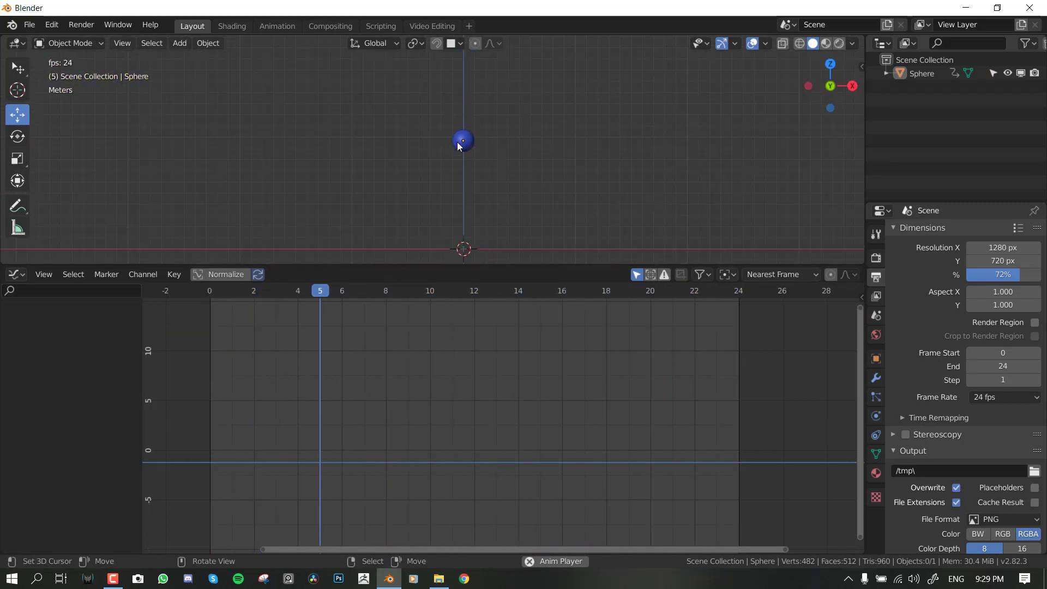
pyautogui.press('space')
pyautogui.click(461, 196)
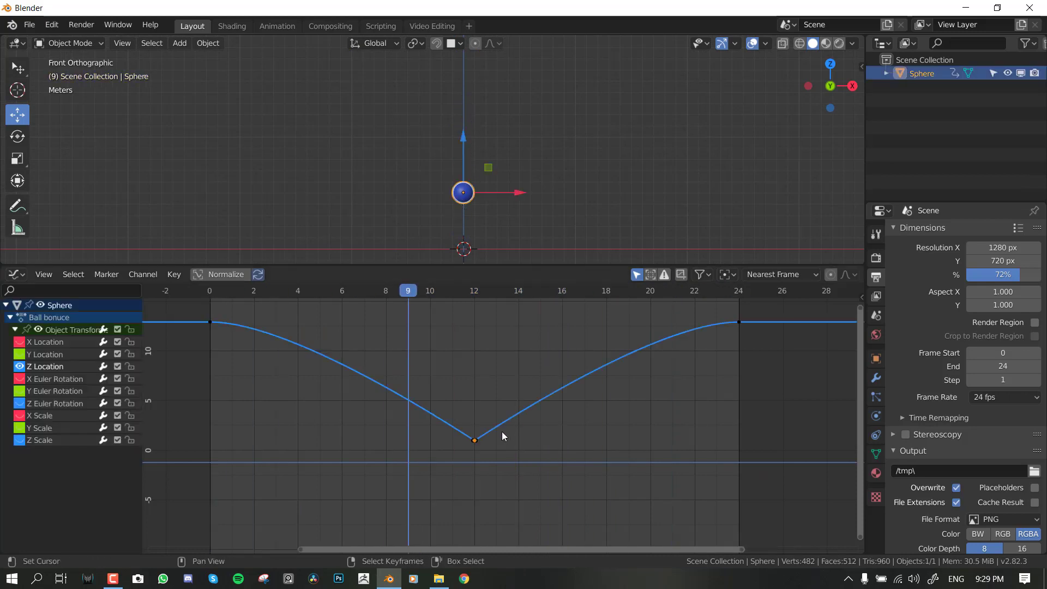
# - Scrub through the frames before and after the bounce and set the current frame to 11
pyautogui.moveTo(408, 376); pyautogui.dragTo(329, 376)
pyautogui.moveTo(492, 424); pyautogui.dragTo(506, 415)
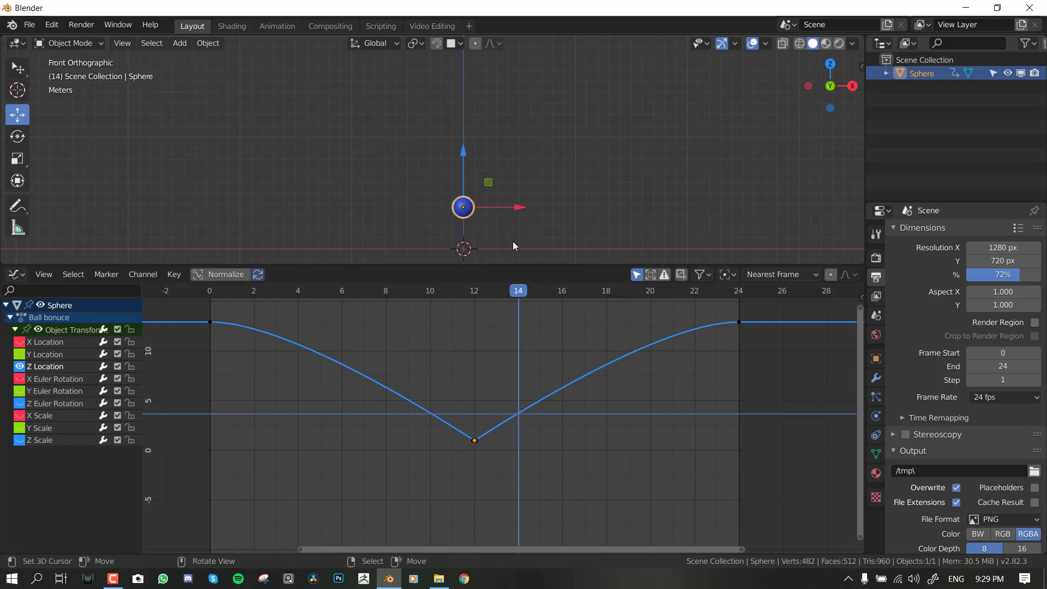
pyautogui.moveTo(471, 402); pyautogui.dragTo(395, 370)
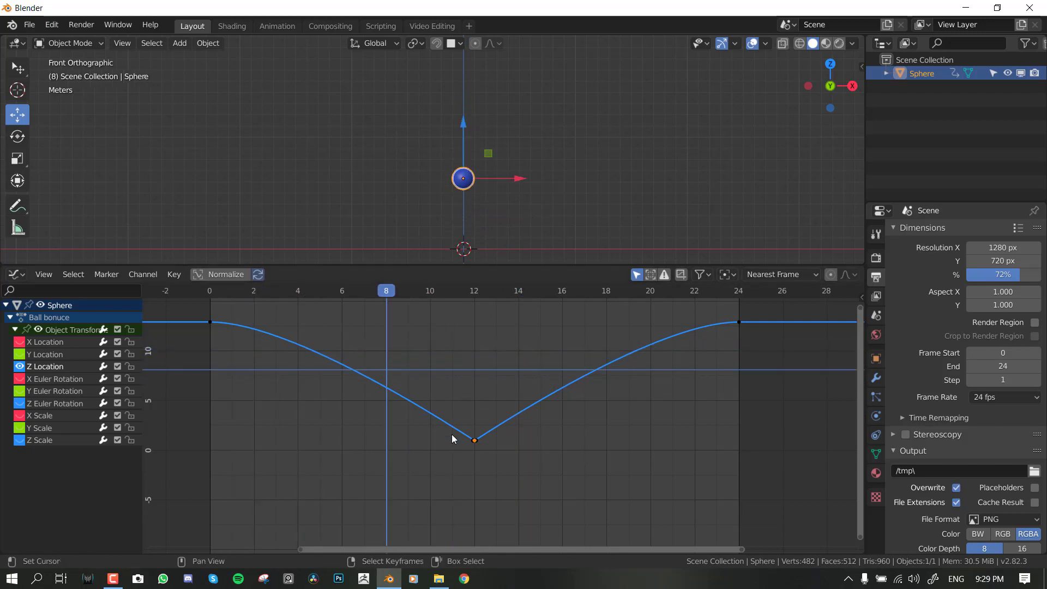
pyautogui.click(449, 406)
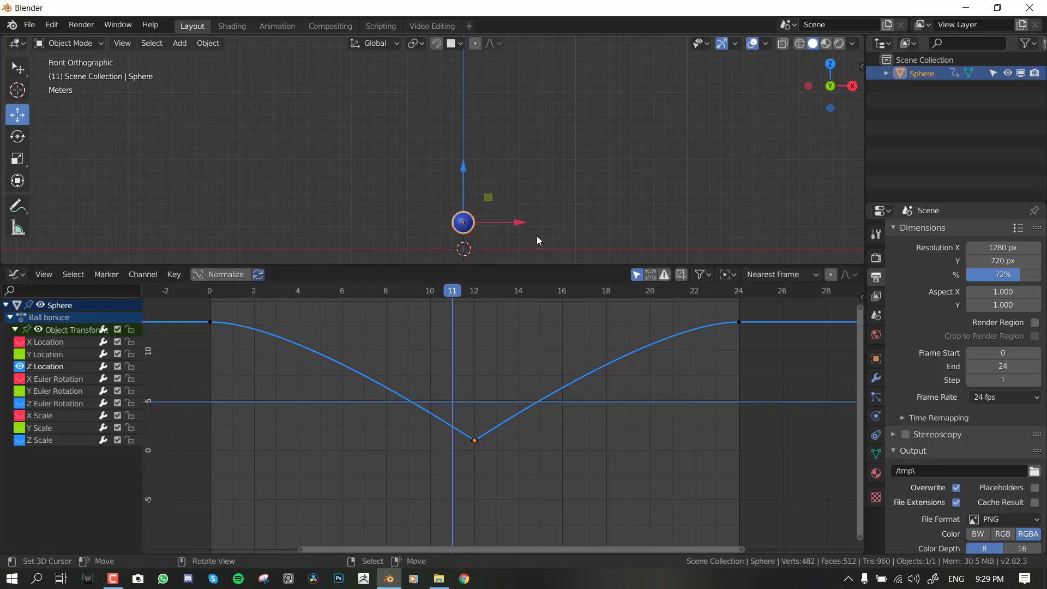
pyautogui.press('s')
pyautogui.press('x')
pyautogui.rightClick(507, 240)
pyautogui.press('s')
pyautogui.hotkey('shift', 'z')
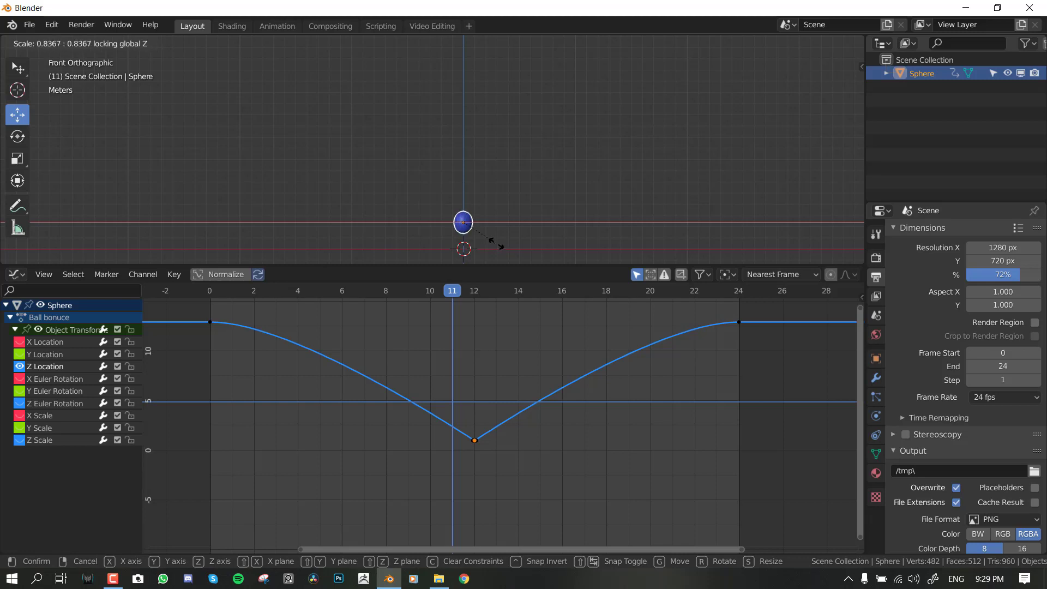
pyautogui.press('Escape')
# - At frame 11, narrow the sphere in X and Y, stretch it along Z and insert a LocRotScale keyframe
pyautogui.press('s')
pyautogui.hotkey('shift', 'z')
pyautogui.press('Escape')
pyautogui.press('s')
pyautogui.press('z')
pyautogui.click(491, 136)
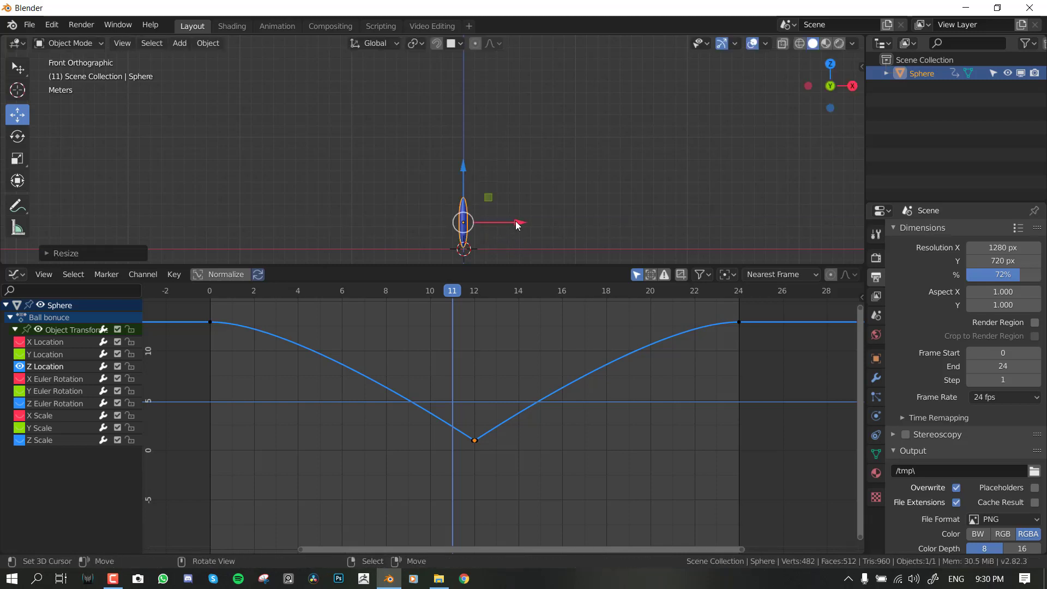
pyautogui.press('i')
pyautogui.click(386, 343)
# - Play the animation with the sphere deselected to check the stretch, and reselect the sphere
pyautogui.press('space')
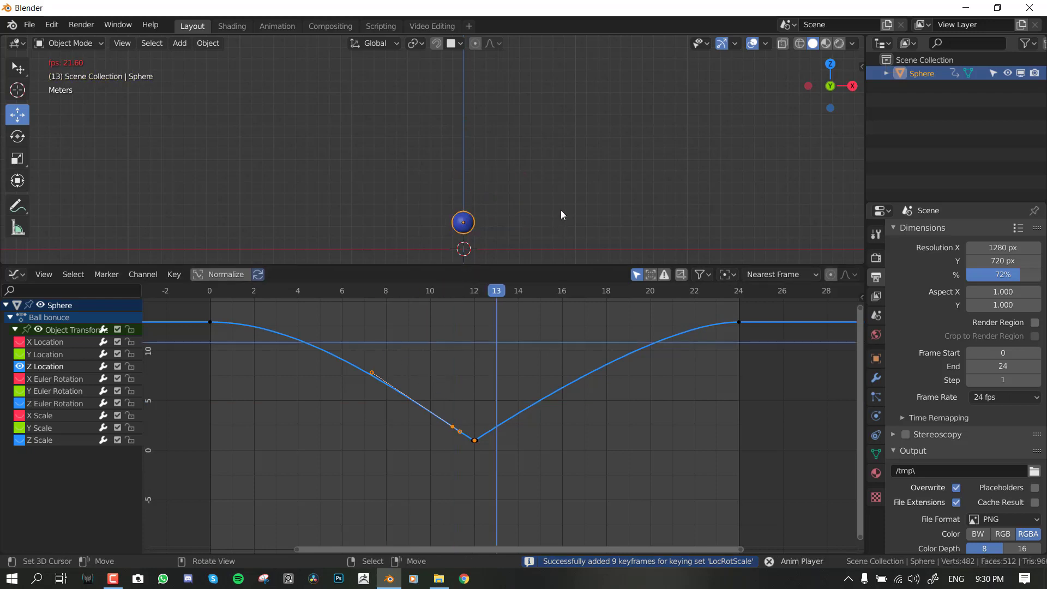
pyautogui.hotkey('alt', 'a')
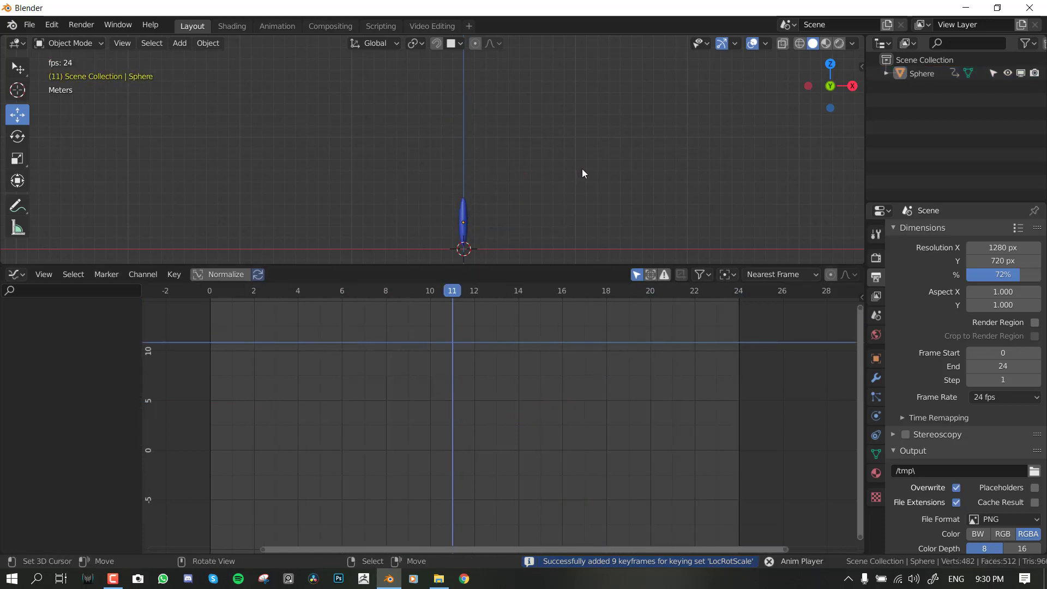
pyautogui.press('space')
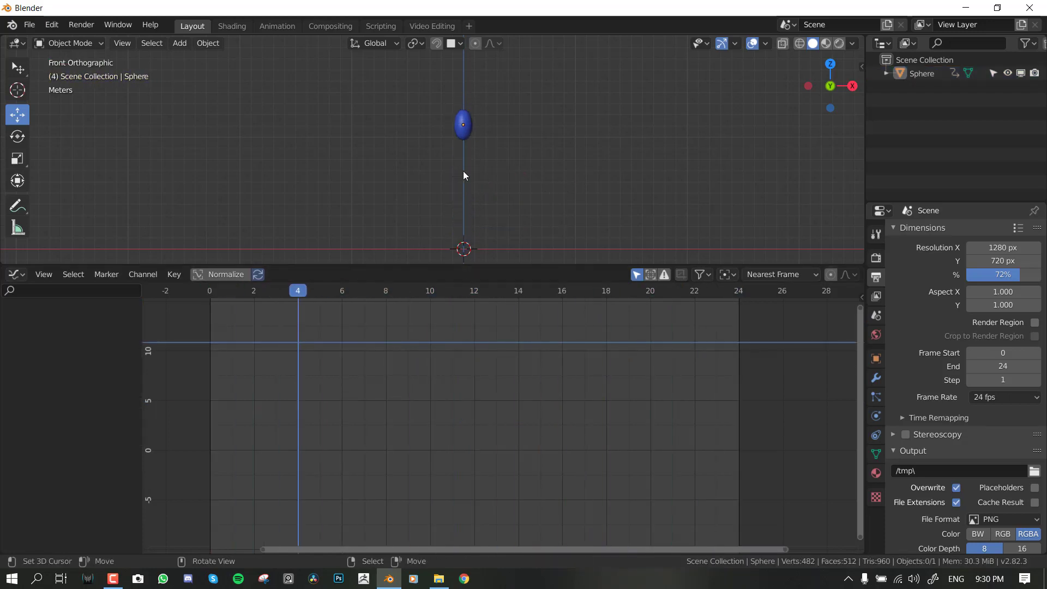
pyautogui.rightClick(459, 143)
# - At frame 14, narrow the sphere in X and Y, stretch it along Z and insert a LocRotScale keyframe
pyautogui.click(509, 420)
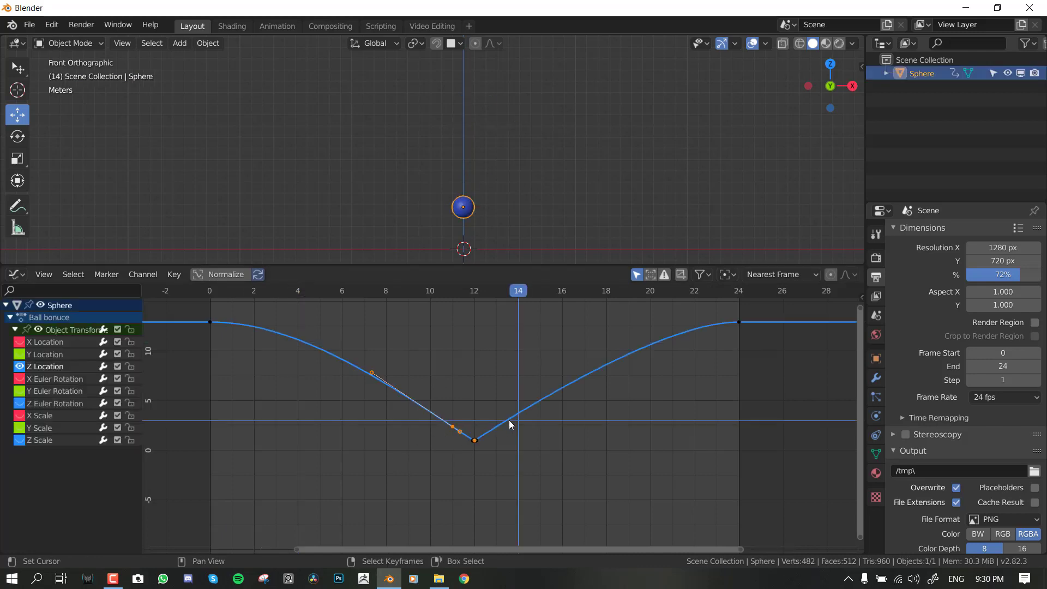
pyautogui.moveTo(511, 394); pyautogui.dragTo(502, 365)
pyautogui.moveTo(500, 411); pyautogui.dragTo(505, 411)
pyautogui.click(510, 463)
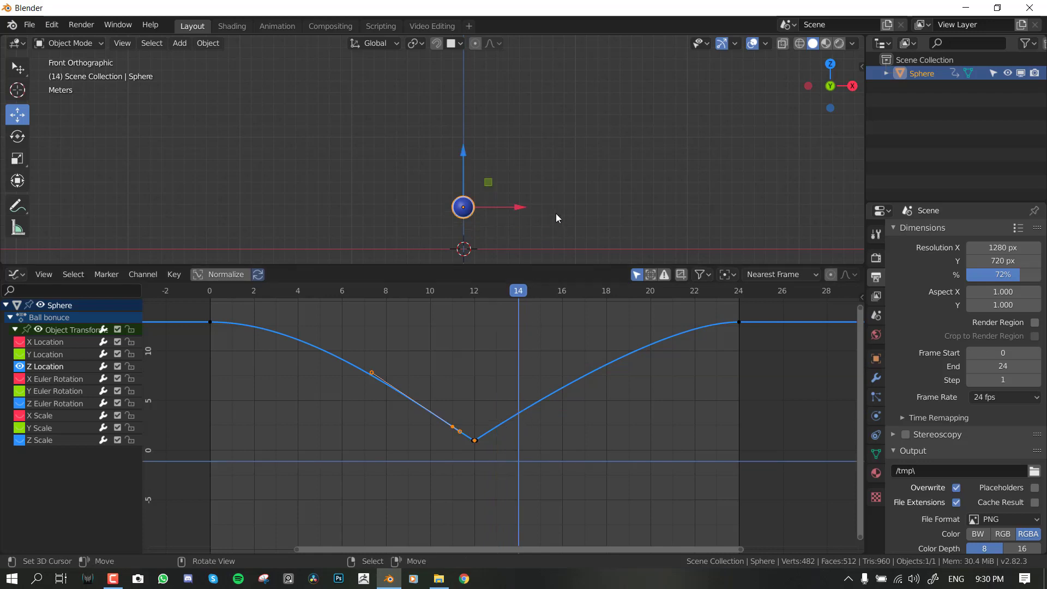
pyautogui.press('s')
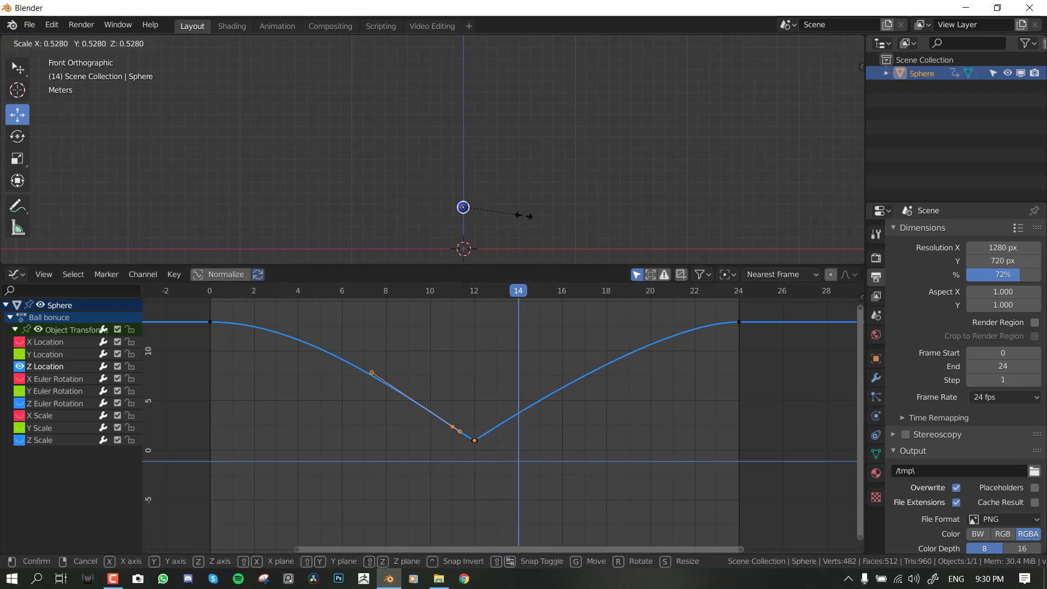
pyautogui.click(522, 215)
pyautogui.press('s')
pyautogui.press('z')
pyautogui.click(512, 237)
pyautogui.press('i')
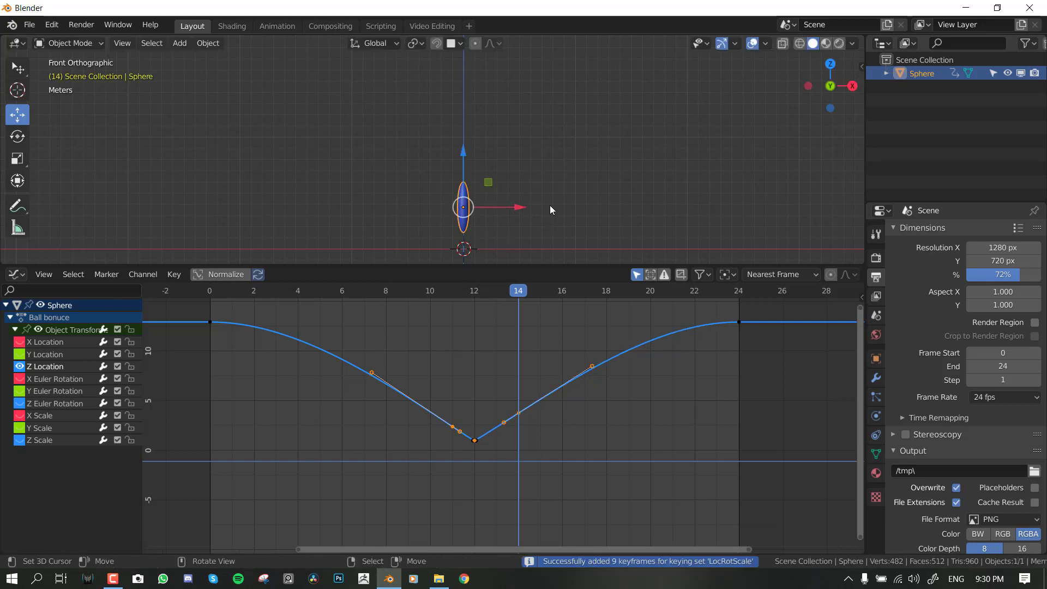
# - Play the stretched bounce with the sphere deselected, view it from several angles, and reselect the sphere
pyautogui.press('space')
pyautogui.hotkey('alt', 'a')
pyautogui.moveTo(579, 169); pyautogui.dragTo(555, 180, button='middle')
pyautogui.scroll(2, 556, 179)
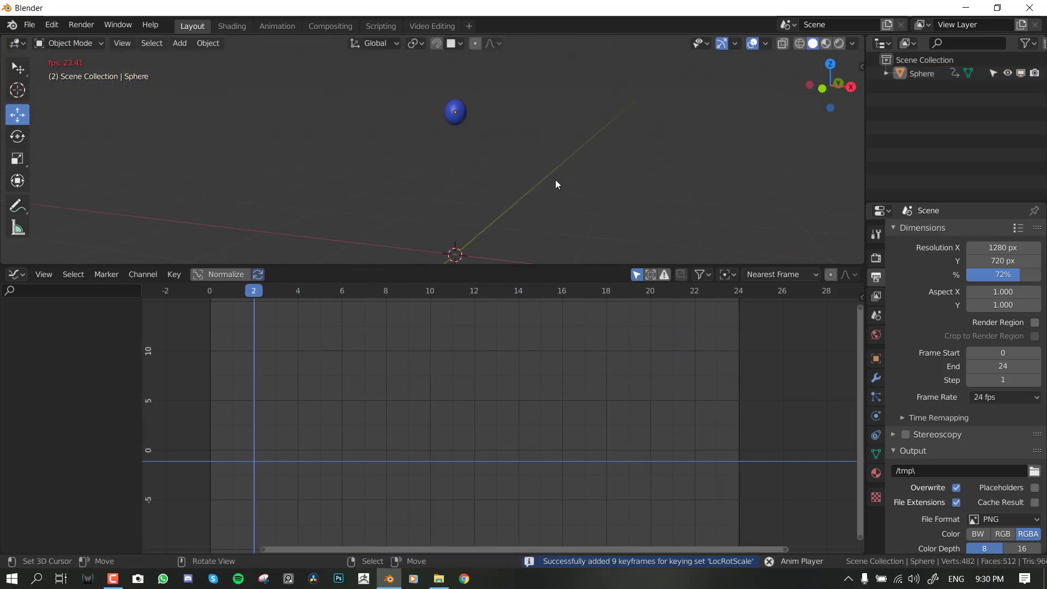
pyautogui.press('KP_1')
pyautogui.moveTo(509, 152); pyautogui.dragTo(499, 174, button='middle')
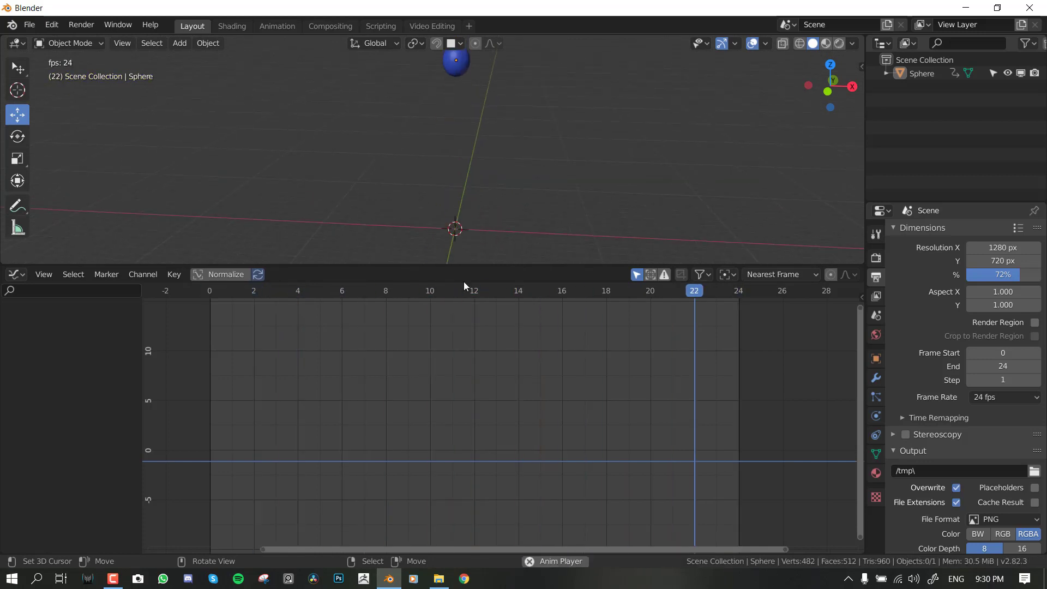
pyautogui.scroll(-2, 457, 355)
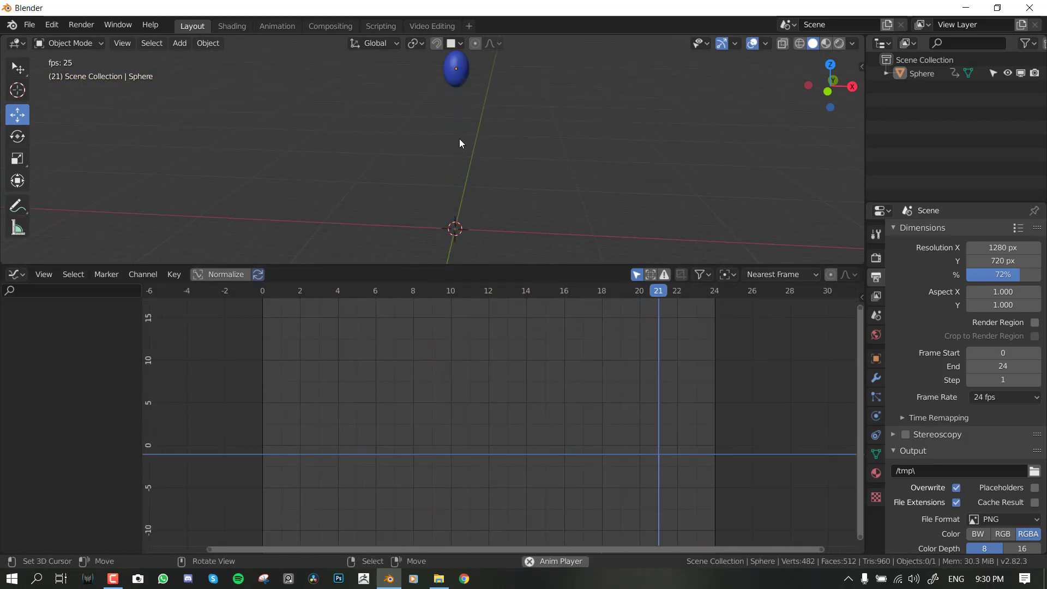
pyautogui.press('space')
pyautogui.click(460, 177)
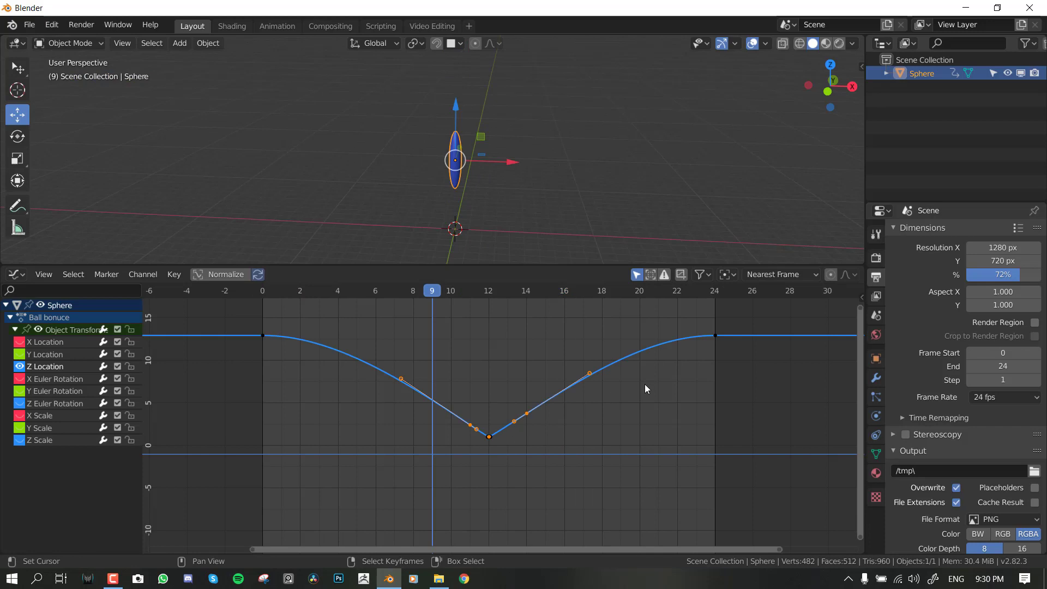
# - Apply Cubic and then Bounce interpolation to all Z Location keyframes while playing the animation
pyautogui.press('a')
pyautogui.scroll(-1, 539, 411)
pyautogui.press('t')
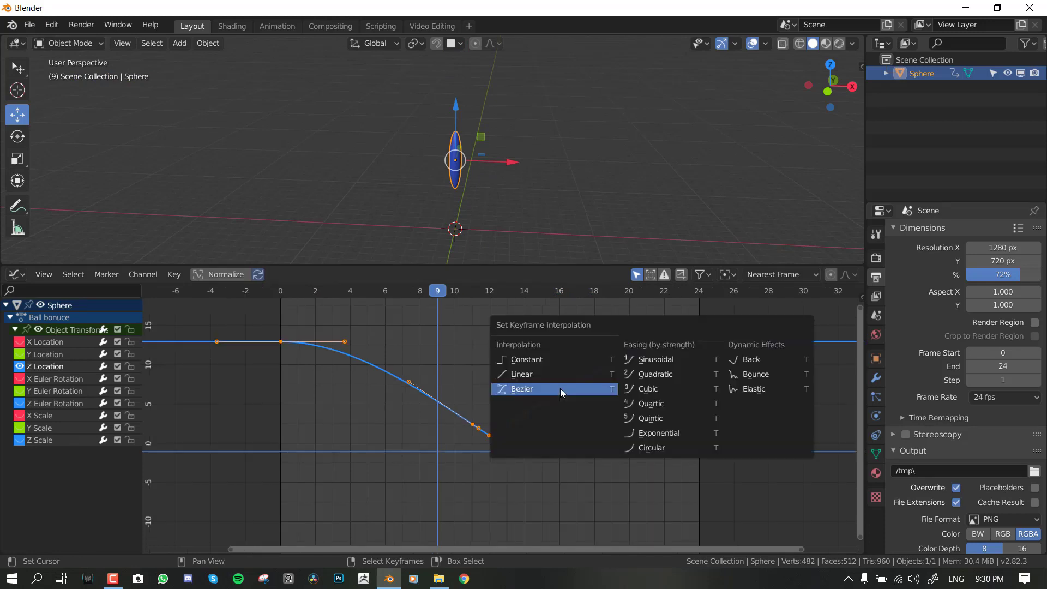
pyautogui.click(659, 390)
pyautogui.press('space')
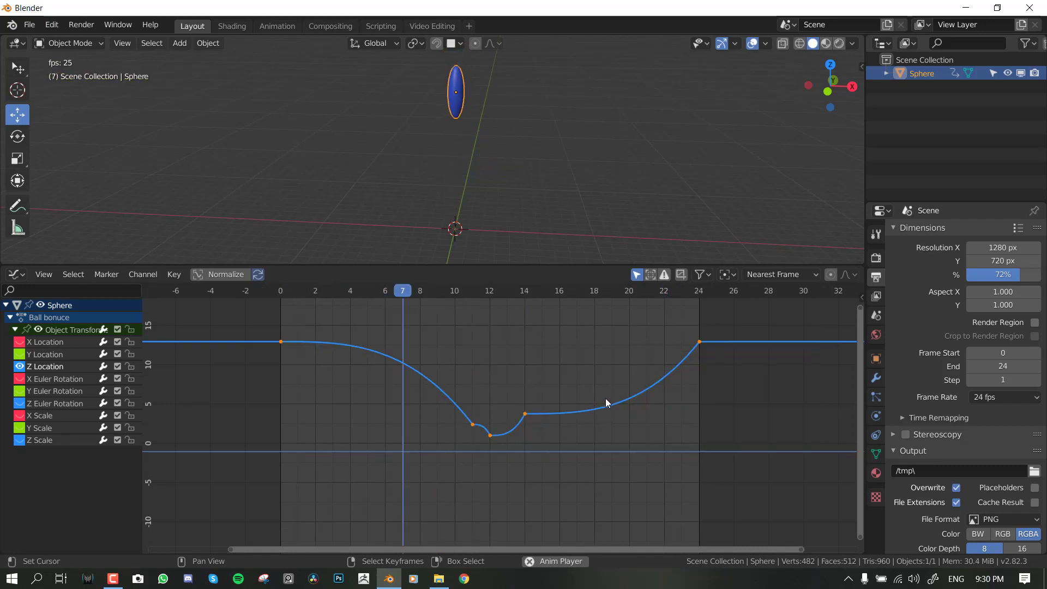
pyautogui.press('t')
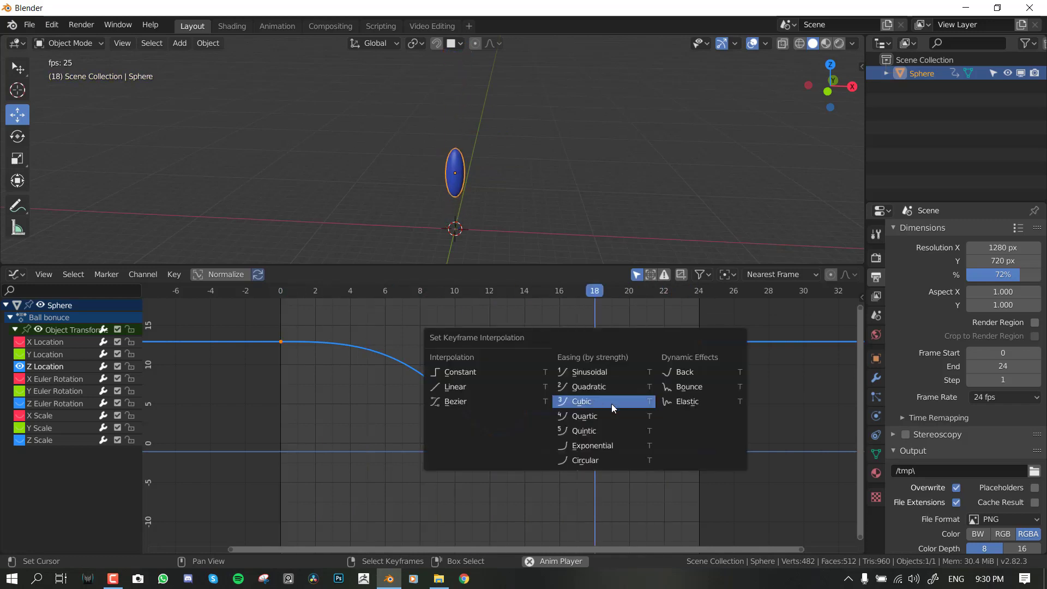
pyautogui.click(703, 389)
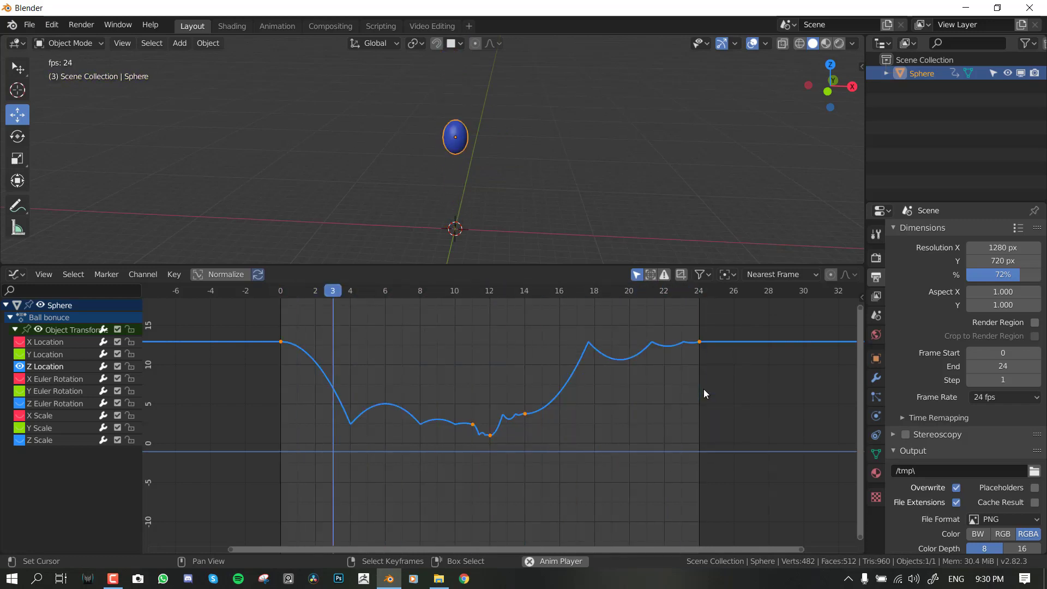
# - Set all Z Location keyframes back to Bezier interpolation and deselect the sphere while the animation plays
pyautogui.press('t')
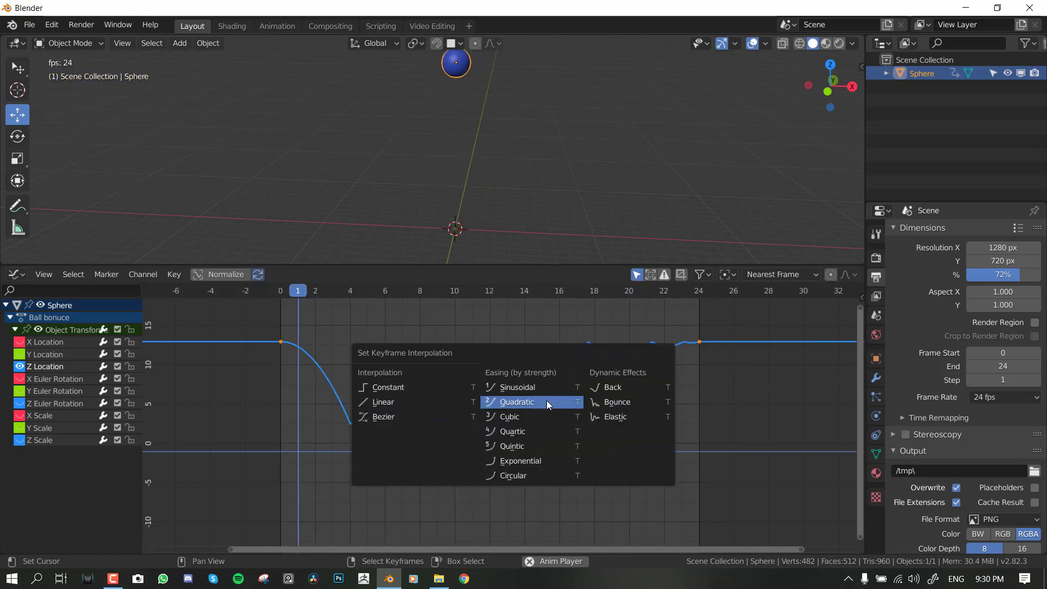
pyautogui.click(397, 419)
pyautogui.click(624, 212)
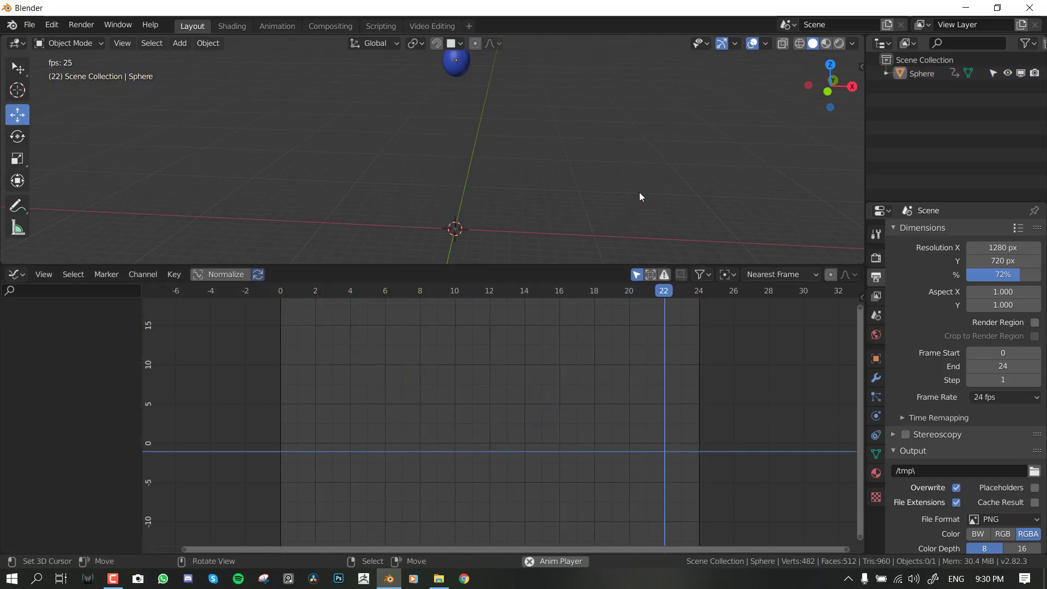
# - Stop the bounce playback, expand the 3D viewport over the Graph Editor and delete the sphere from the scene
pyautogui.press('space')
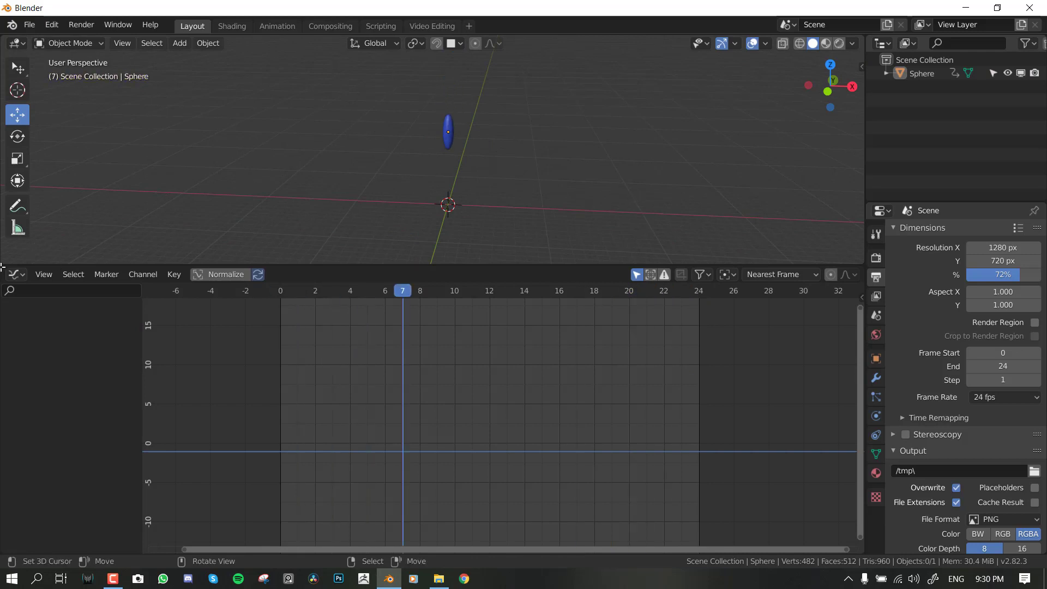
pyautogui.hotkey('ctrl', 'space')
pyautogui.press('KP_1')
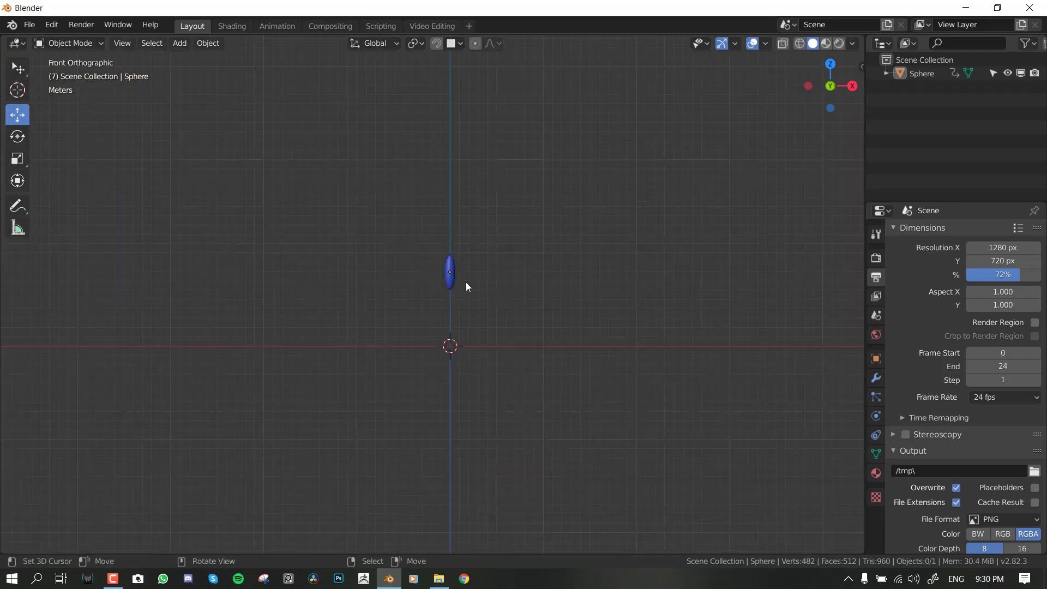
pyautogui.click(464, 278)
pyautogui.moveTo(538, 254); pyautogui.dragTo(182, 203, button='middle')
pyautogui.press('x')
pyautogui.click(549, 277)
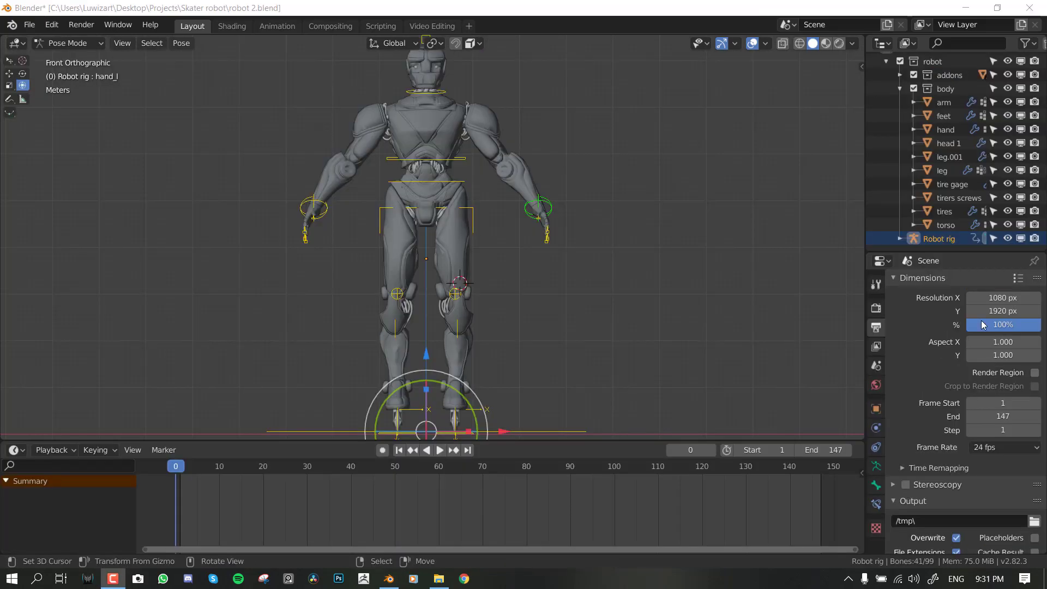
pyautogui.moveTo(475, 209); pyautogui.dragTo(506, 298, button='middle')
pyautogui.press('KP_1')
pyautogui.press('KP_1')
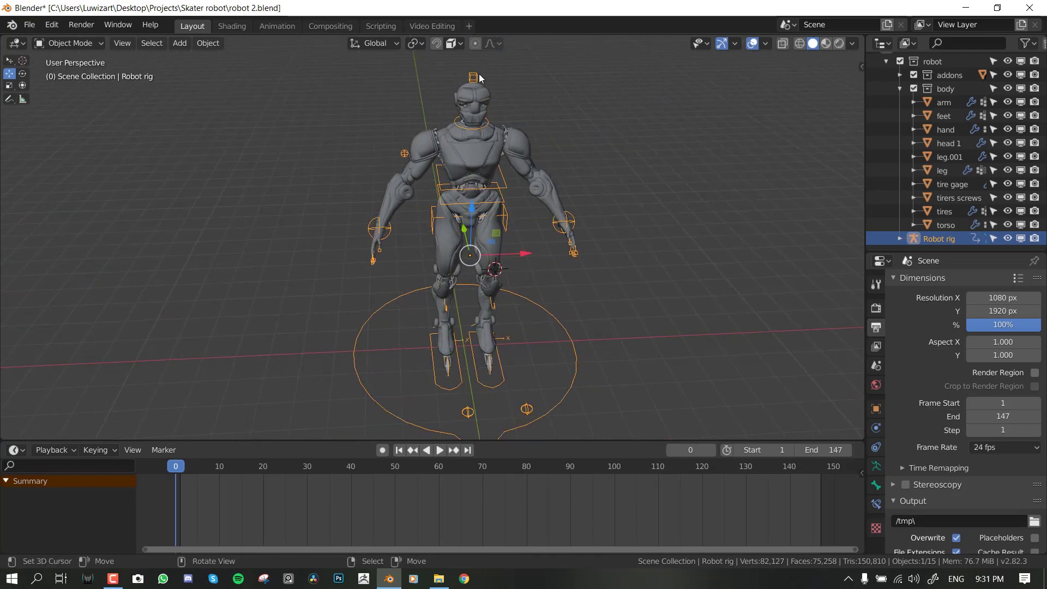
# - Switch the robot rig to Pose Mode and move the left hand bone about 12.5 m inward and 5 m down
pyautogui.click(71, 44)
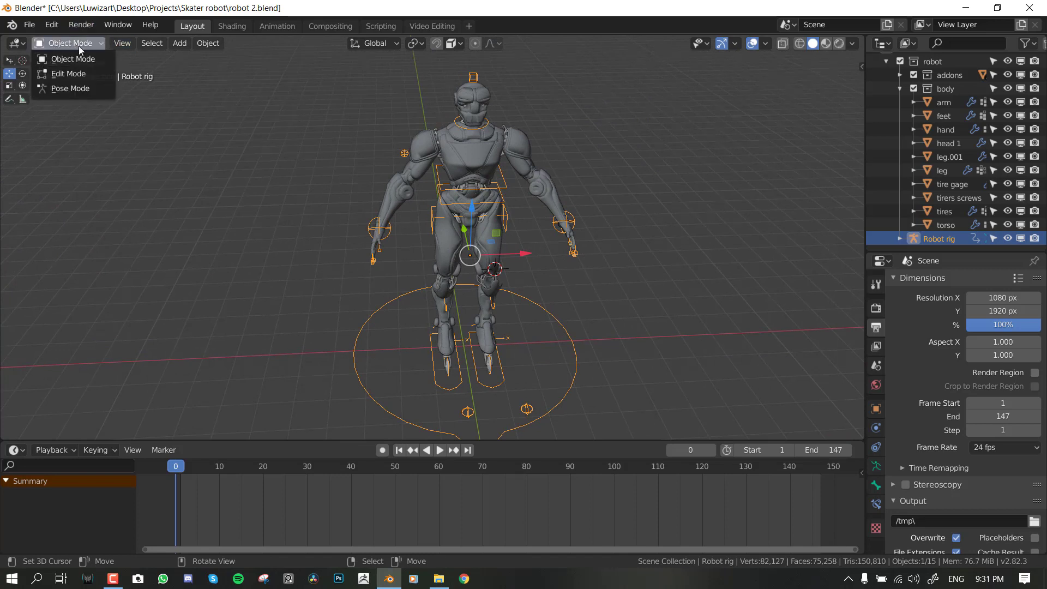
pyautogui.click(71, 88)
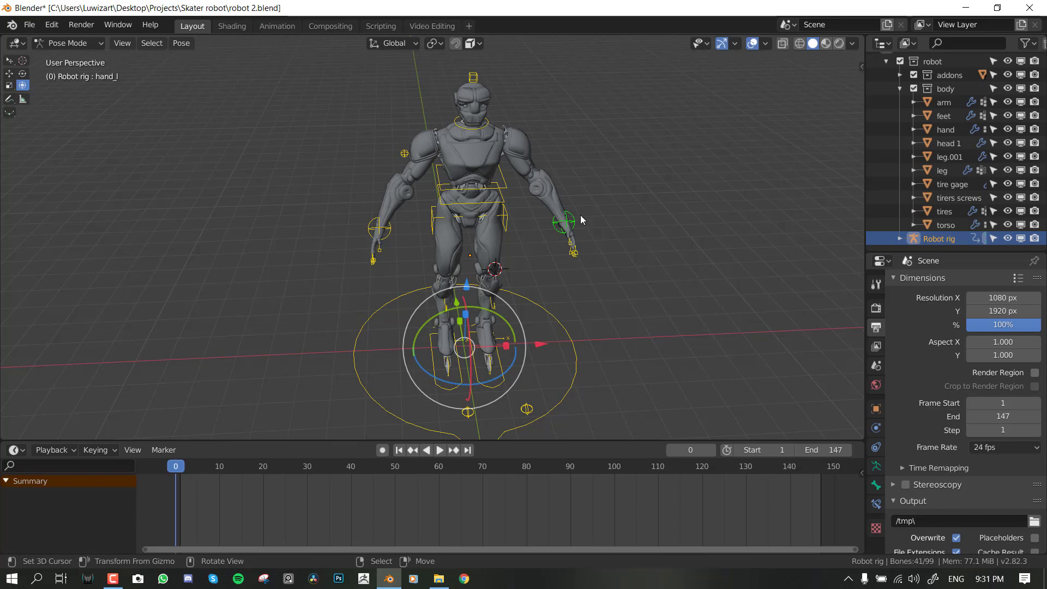
pyautogui.moveTo(580, 215); pyautogui.dragTo(527, 245, button='right')
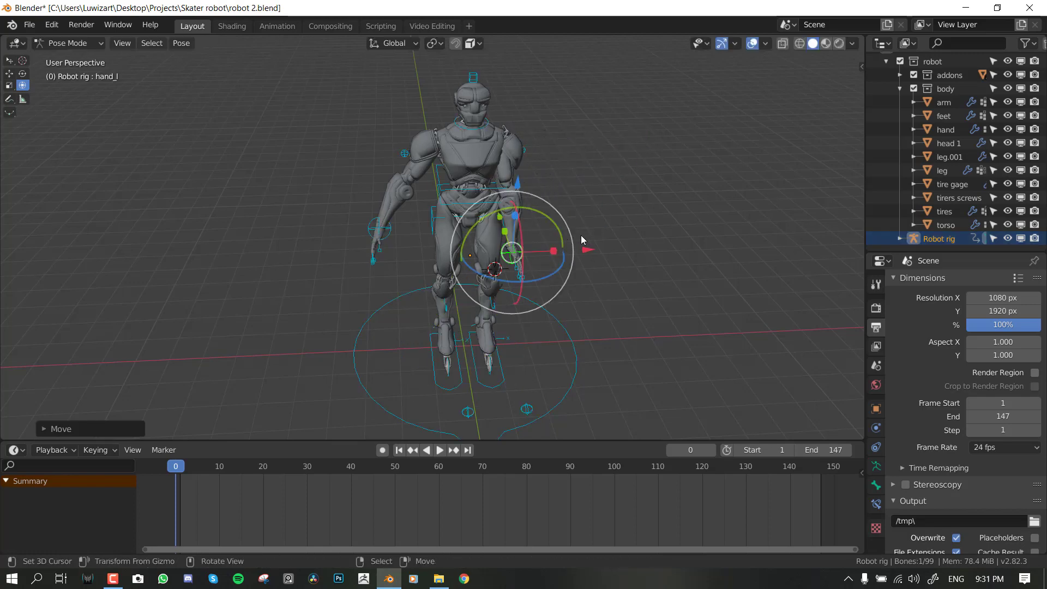
pyautogui.moveTo(678, 227); pyautogui.dragTo(667, 236, button='middle')
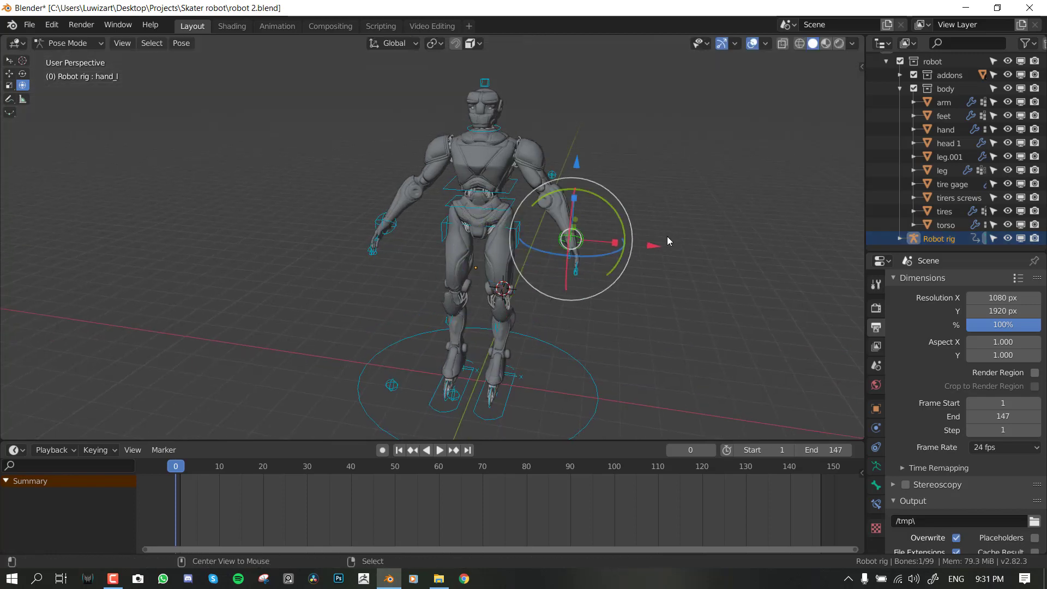
pyautogui.press('KP_1')
pyautogui.scroll(2, 648, 244)
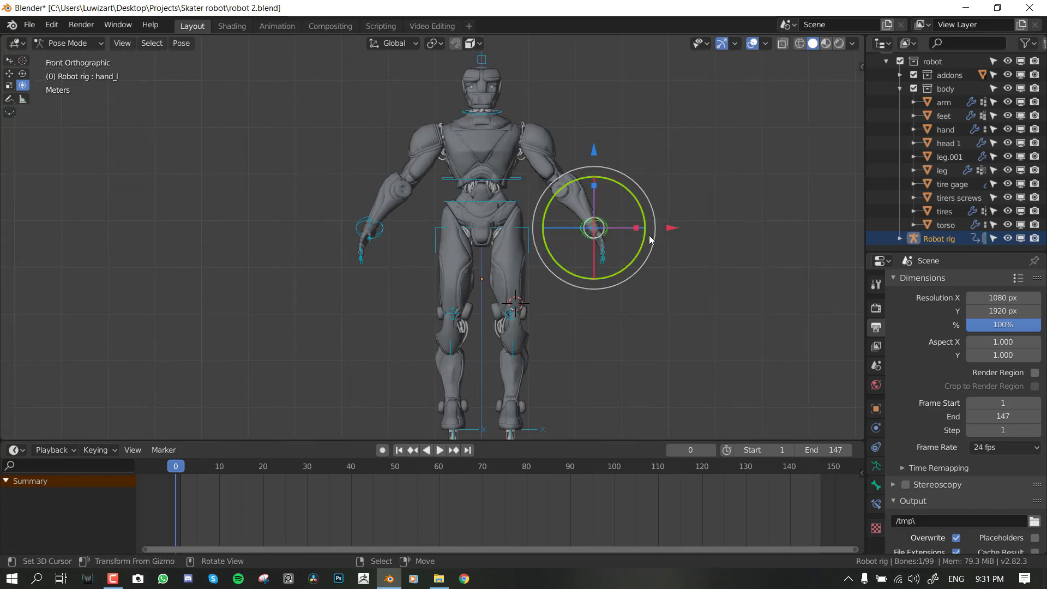
pyautogui.press('g')
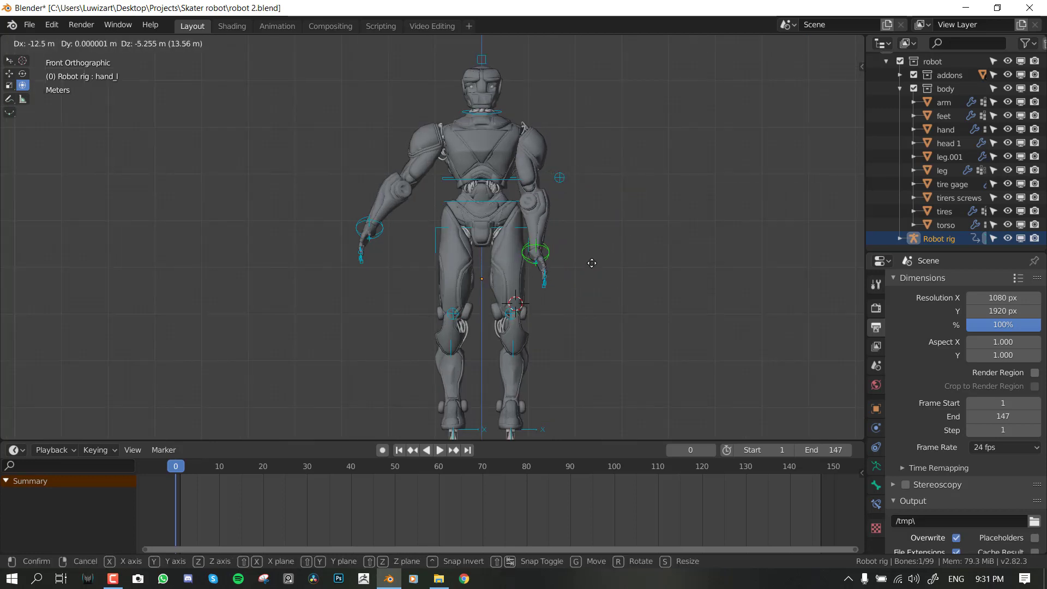
pyautogui.click(591, 263)
# - Move the right hand bone in toward the body, and tilt the torso, hip and head bones of the robot
pyautogui.moveTo(373, 242); pyautogui.dragTo(427, 243, button='right')
pyautogui.rightClick(511, 181)
pyautogui.press('r')
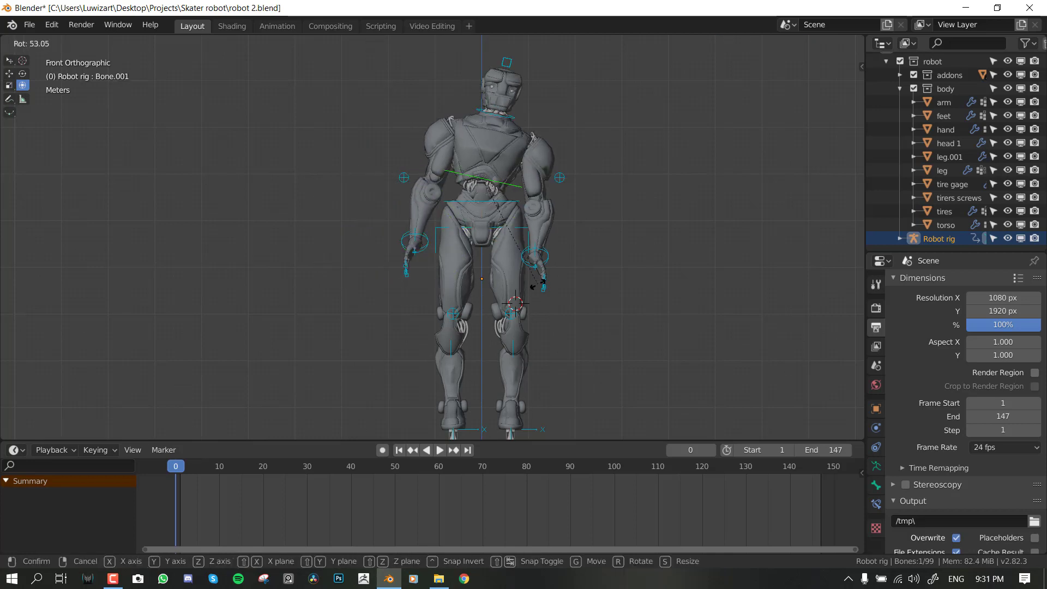
pyautogui.click(522, 260)
pyautogui.rightClick(525, 231)
pyautogui.press('r')
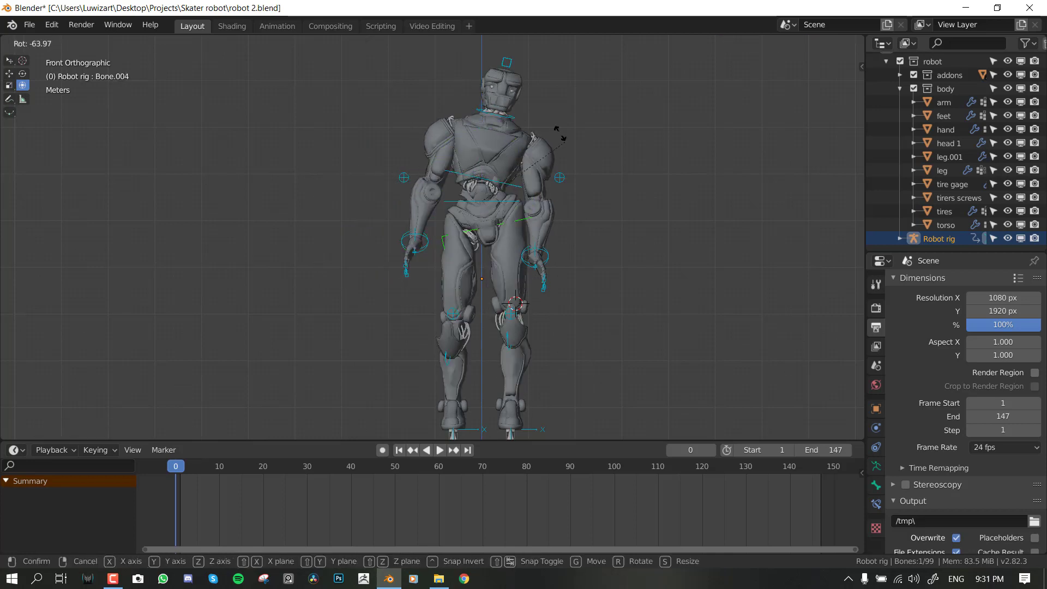
pyautogui.click(561, 136)
pyautogui.rightClick(504, 68)
pyautogui.press('r')
pyautogui.rightClick(454, 70)
pyautogui.moveTo(528, 221); pyautogui.dragTo(497, 248, button='middle')
# - Select all bones of the robot rig and clear their rotation and location
pyautogui.press('a')
pyautogui.press('KP_1')
pyautogui.scroll(-1, 470, 300)
pyautogui.scroll(1, 520, 279)
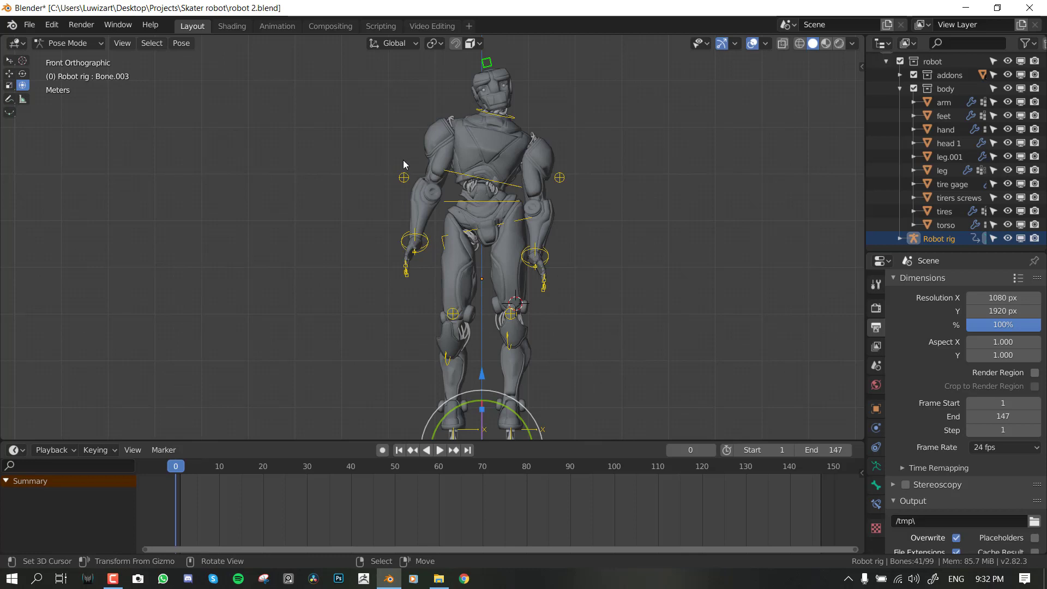
pyautogui.press('alt')
pyautogui.hotkey('alt', 'r')
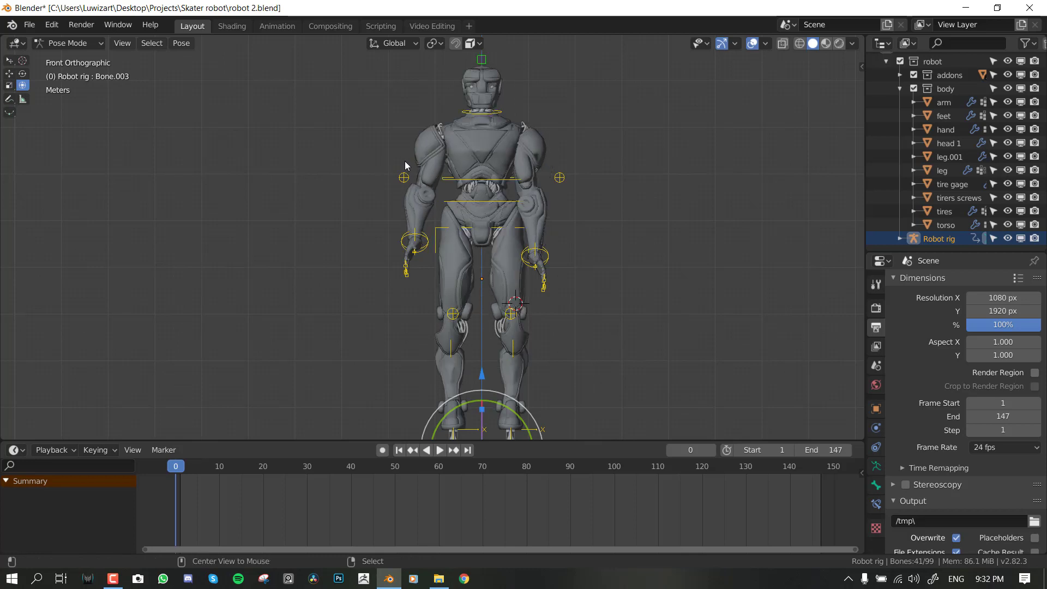
pyautogui.hotkey('alt', 'g')
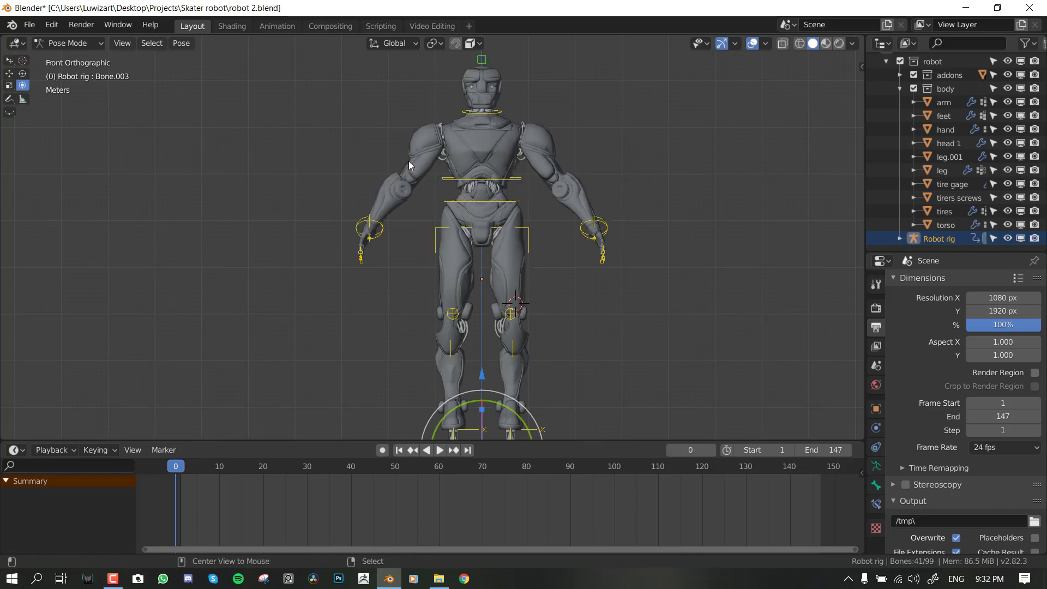
# - At frame 1, lower the left hand bone beside the thigh and rotate it so the fingers point slightly inward
pyautogui.moveTo(607, 154); pyautogui.dragTo(568, 172, button='middle')
pyautogui.press('KP_1')
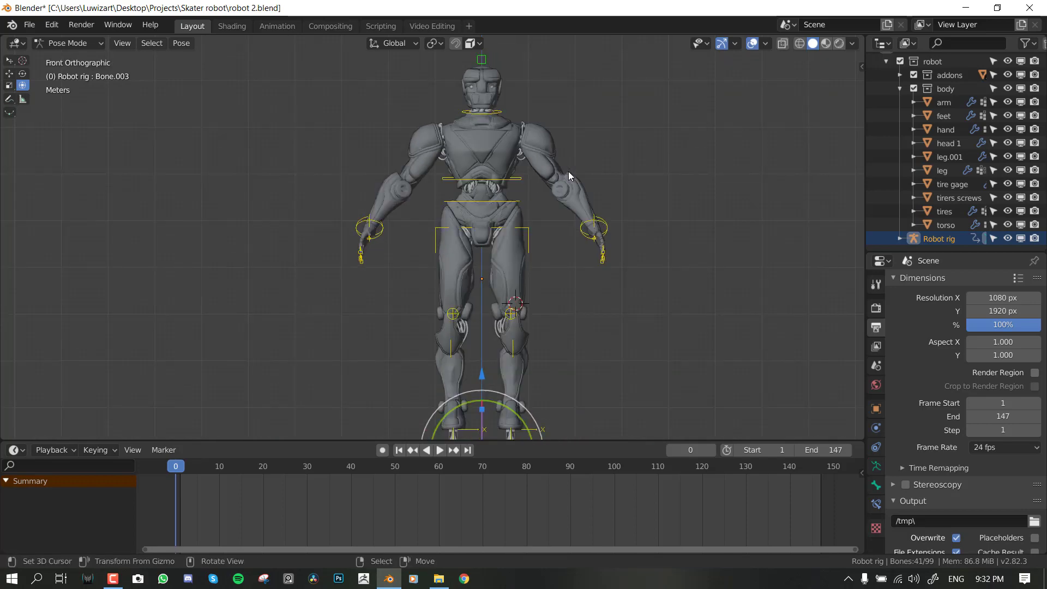
pyautogui.moveTo(591, 166); pyautogui.dragTo(541, 192, button='middle')
pyautogui.press('KP_1')
pyautogui.scroll(-3, 542, 192)
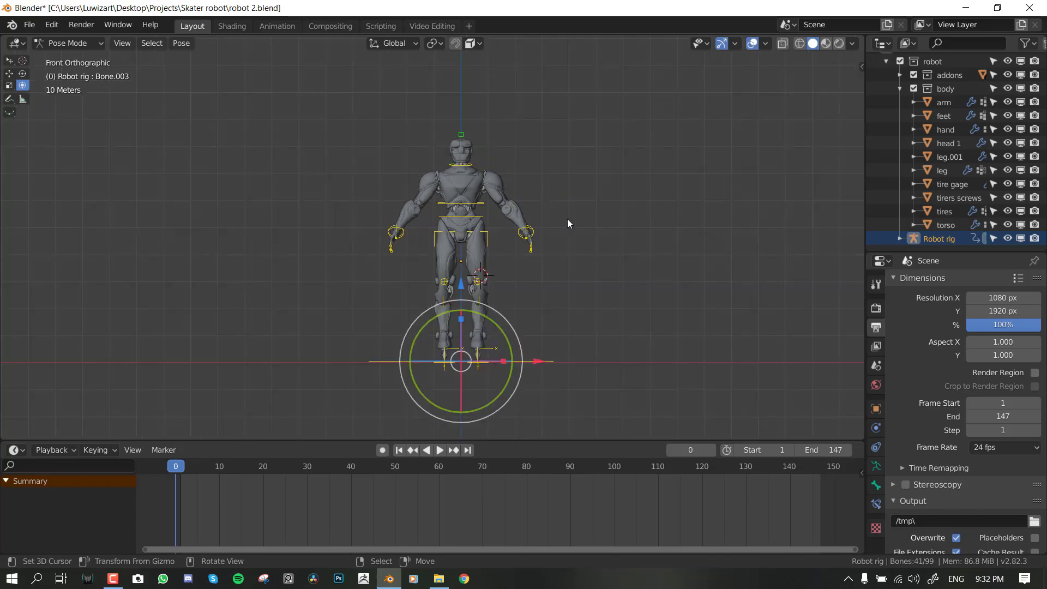
pyautogui.scroll(2, 568, 223)
pyautogui.click(180, 500)
pyautogui.press('space')
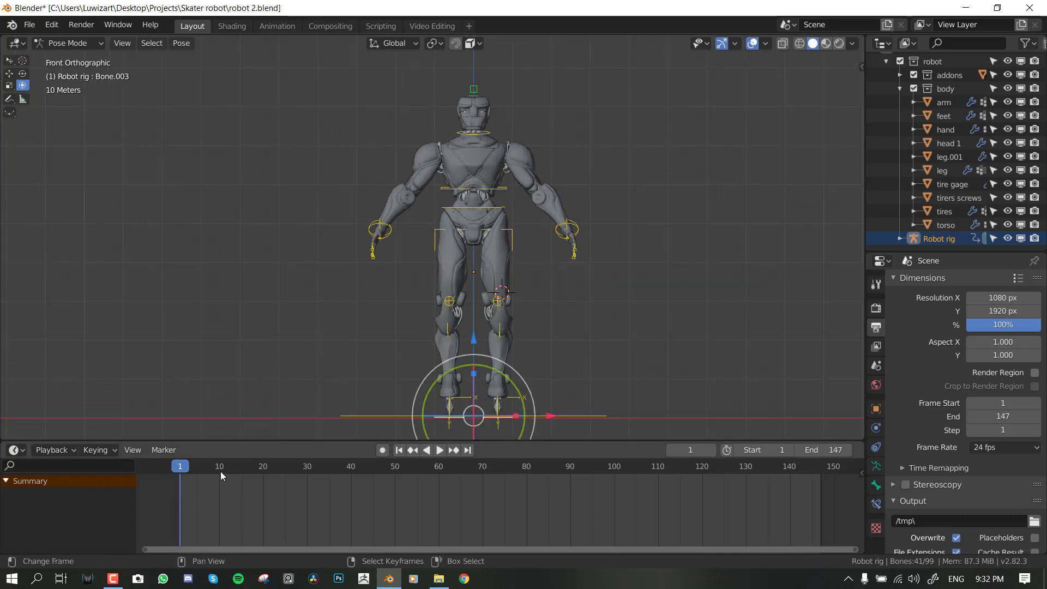
pyautogui.click(581, 227)
pyautogui.scroll(1, 589, 229)
pyautogui.press('g')
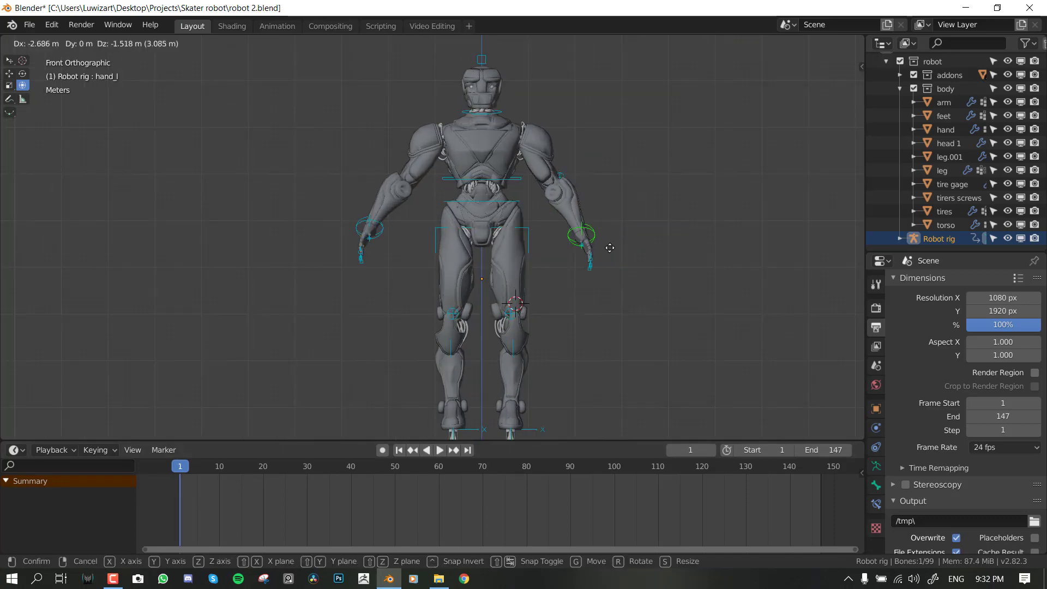
pyautogui.click(540, 262)
pyautogui.press('r')
pyautogui.click(595, 312)
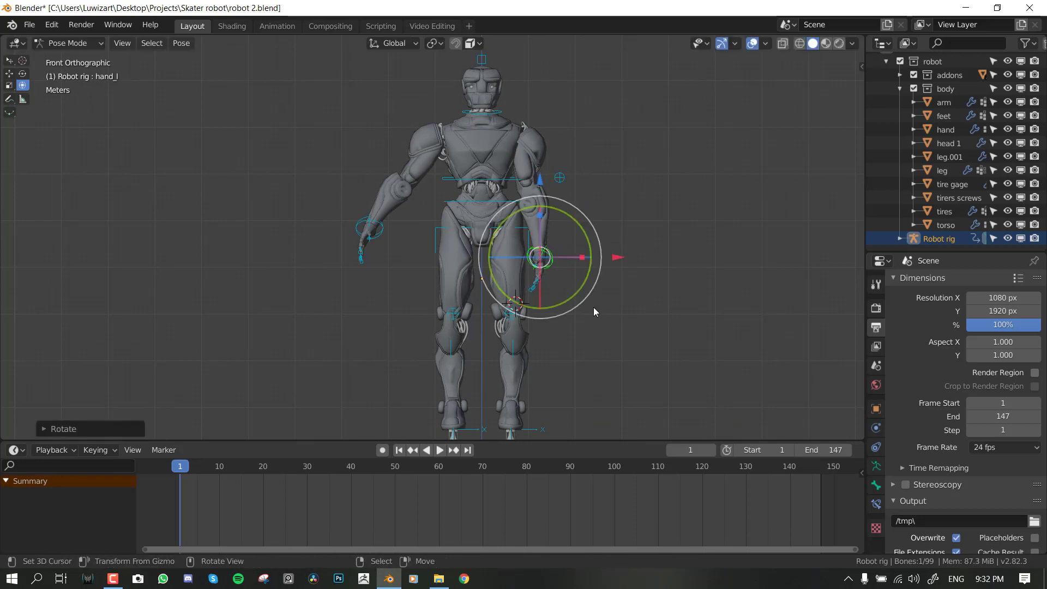
# - Lower the right hand bone beside the thigh, rotate it about -16 degrees and insert Rotation keyframes on all bones at frame 1
pyautogui.rightClick(380, 231)
pyautogui.press('g')
pyautogui.click(437, 267)
pyautogui.press('r')
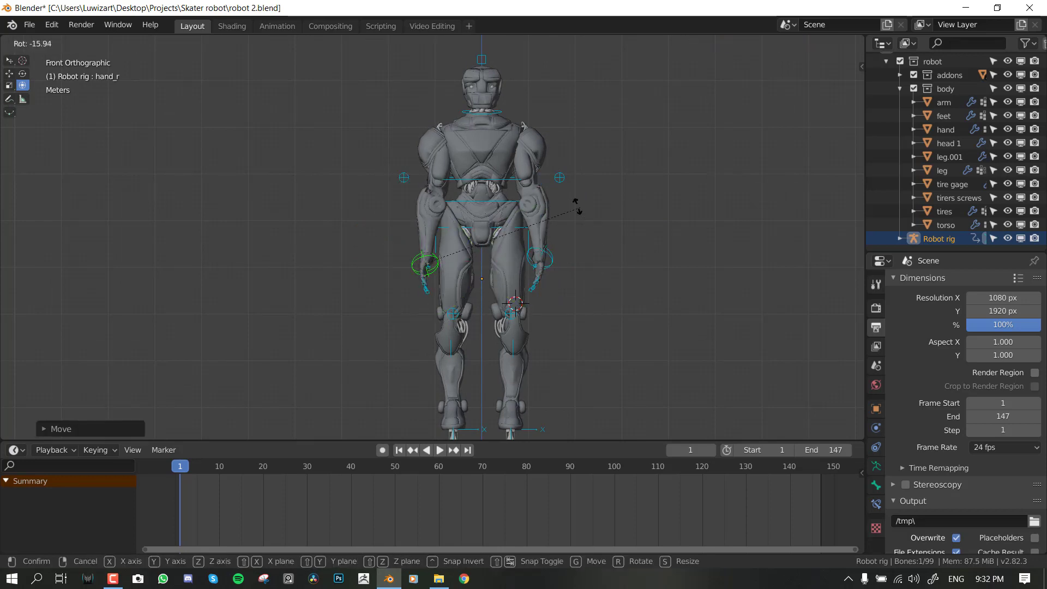
pyautogui.click(575, 205)
pyautogui.press('a')
pyautogui.scroll(-1, 574, 206)
pyautogui.press('i')
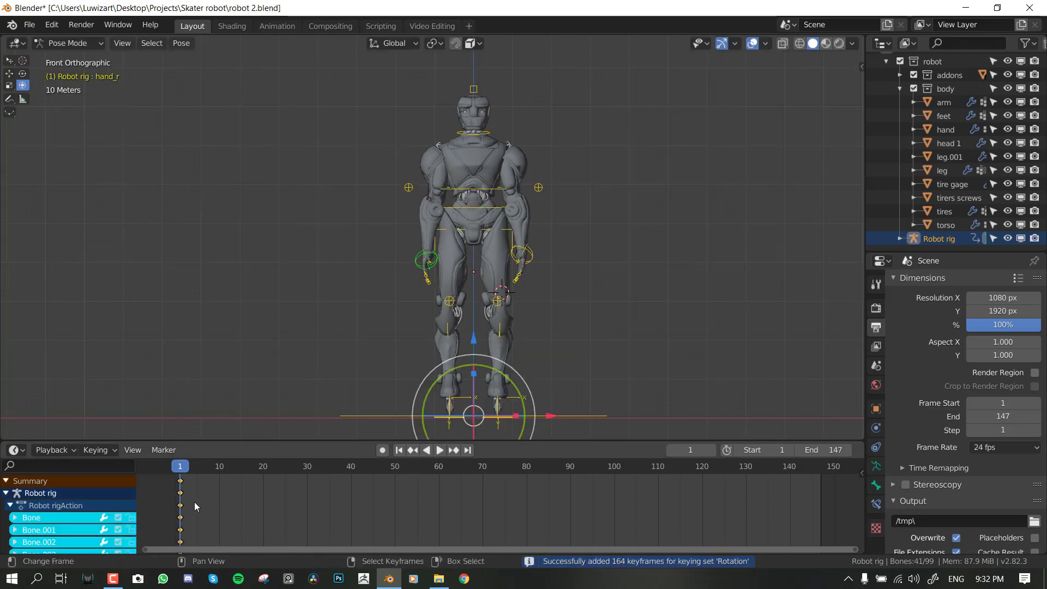
# - At frame 13, raise the left hand bone sideways to shoulder height and rotate it in line with the arm
pyautogui.press('space')
pyautogui.press('Escape')
pyautogui.click(531, 256)
pyautogui.press('g')
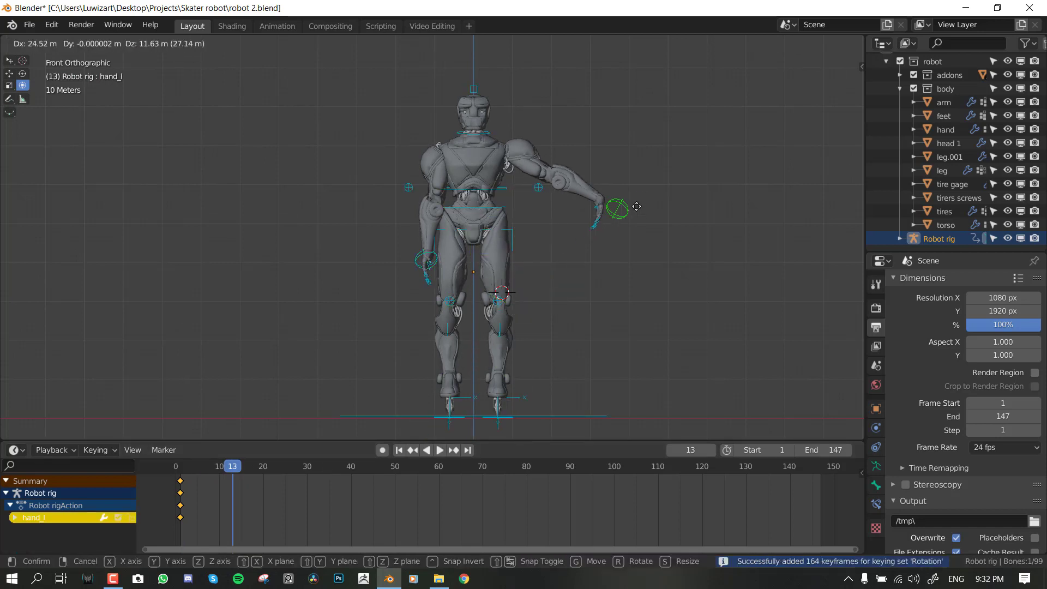
pyautogui.click(655, 151)
pyautogui.press('r')
pyautogui.click(625, 88)
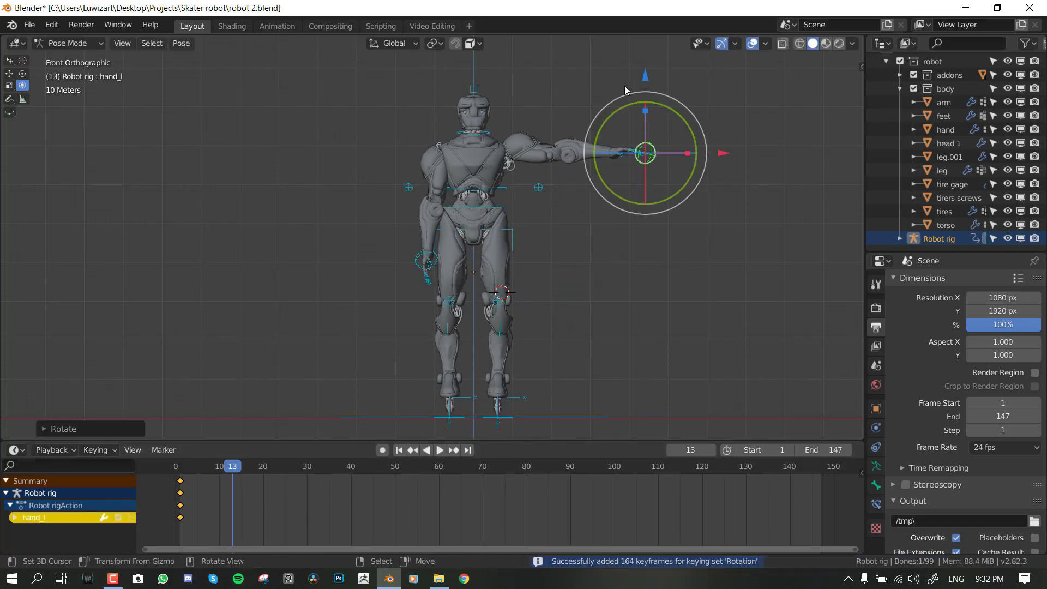
# - Raise the right hand bone to shoulder height, rotate it about 93 degrees and insert Rotation keyframes on all bones at frame 13
pyautogui.click(422, 262)
pyautogui.press('g')
pyautogui.click(273, 153)
pyautogui.press('r')
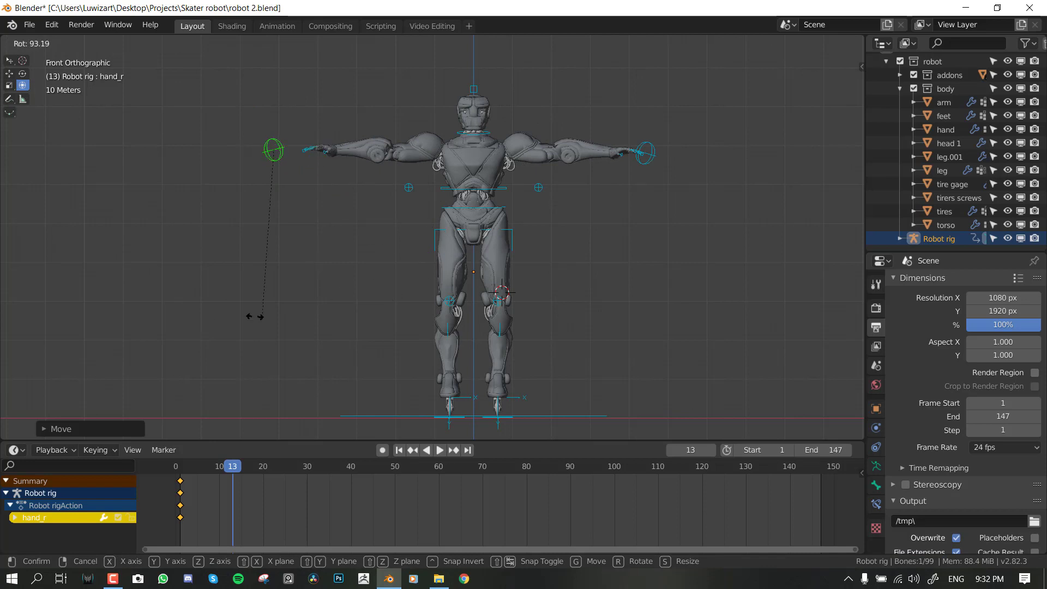
pyautogui.click(261, 316)
pyautogui.press('a')
pyautogui.press('i')
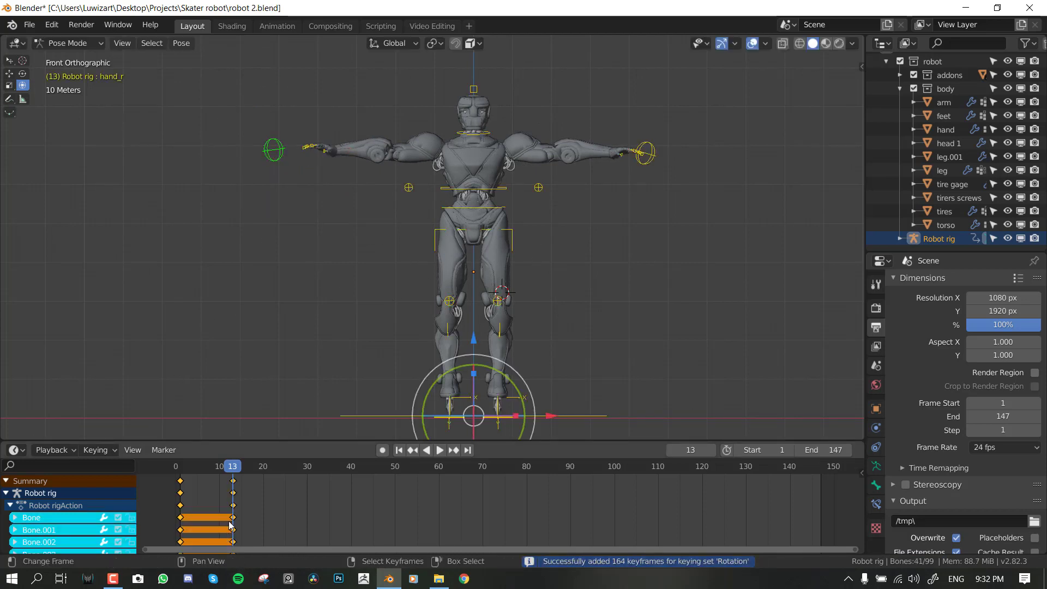
# - Set the scene's end frame to 14 and play the arm animation briefly
pyautogui.click(238, 502)
pyautogui.hotkey('ctrl', 'End')
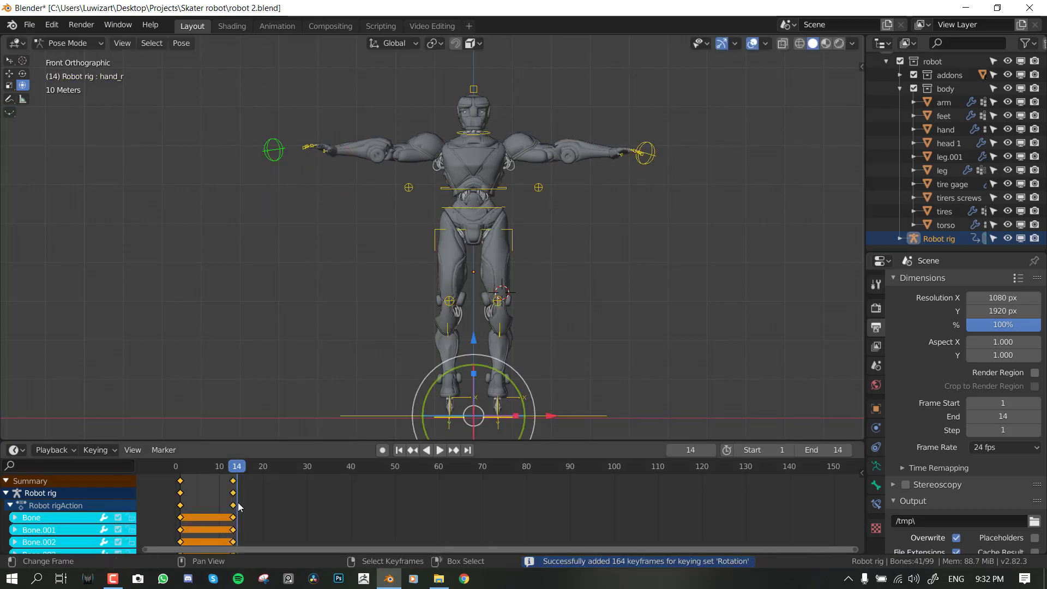
pyautogui.press('space')
pyautogui.press('Escape')
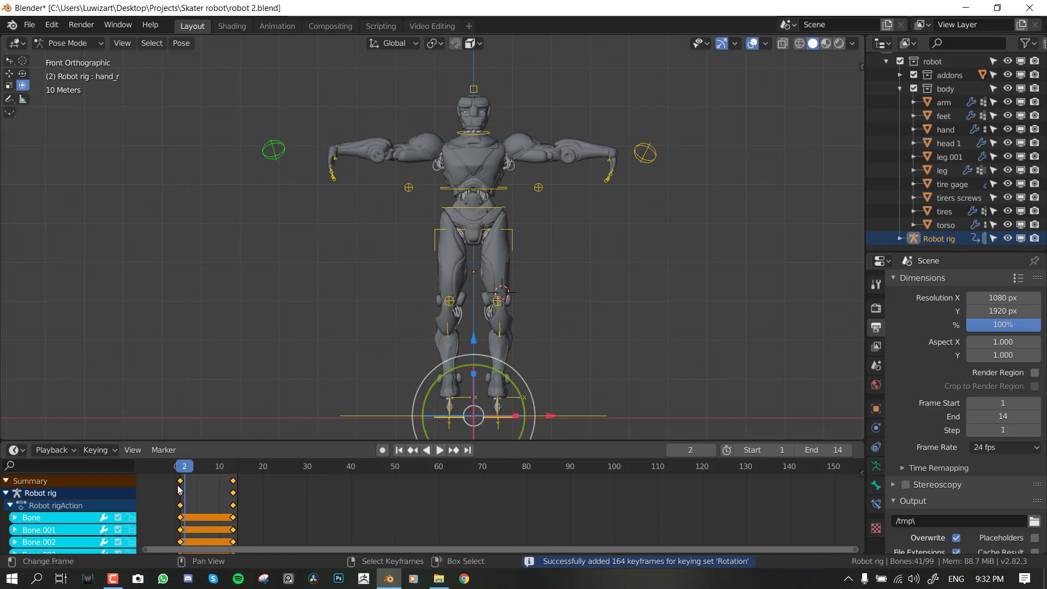
# - Change the active keying set to LocRotScale
pyautogui.click(99, 450)
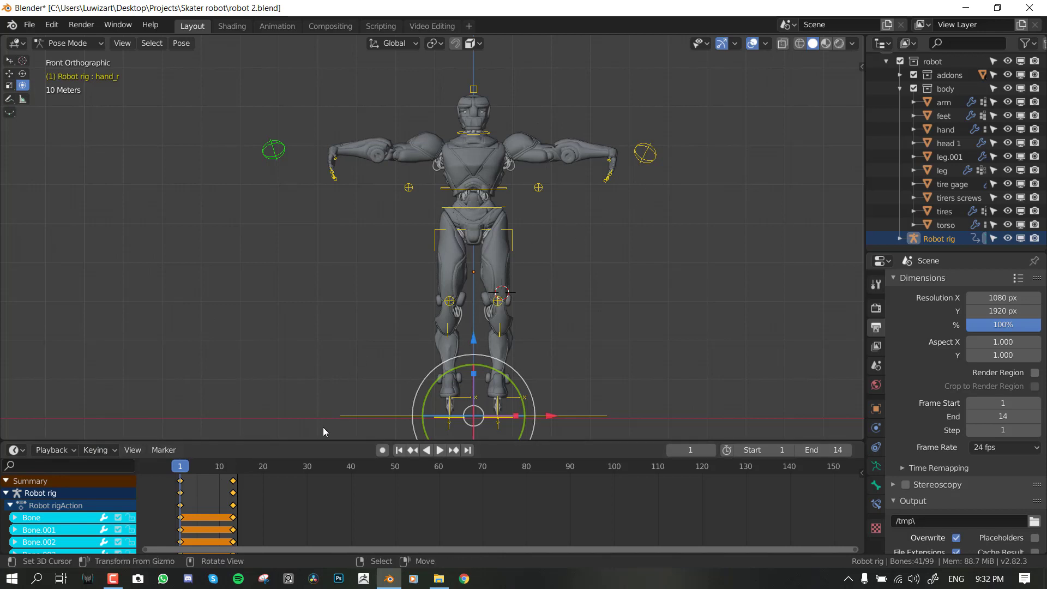
pyautogui.press('Left')
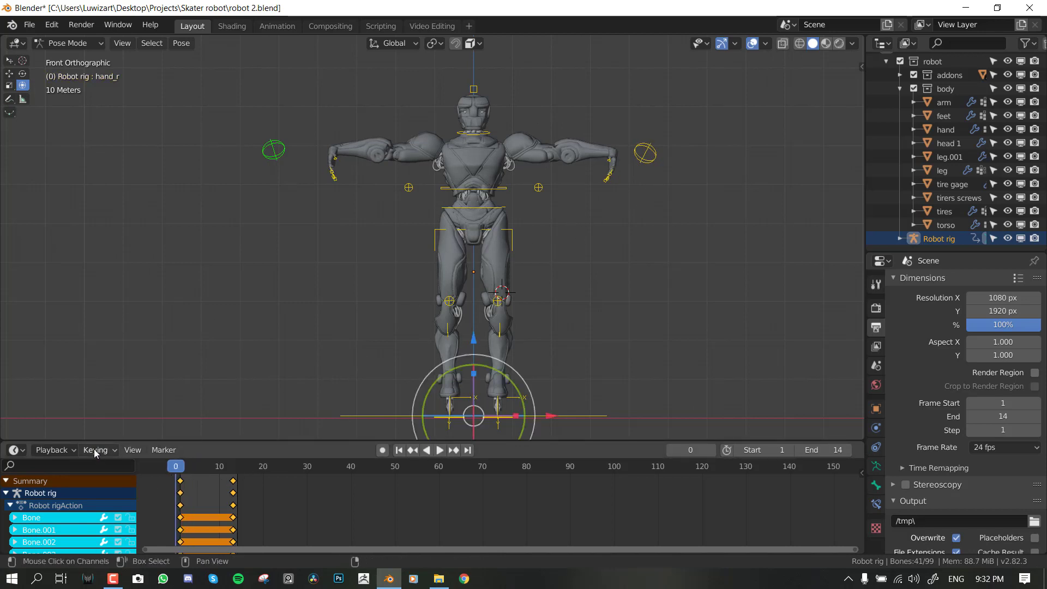
pyautogui.click(97, 450)
pyautogui.click(76, 334)
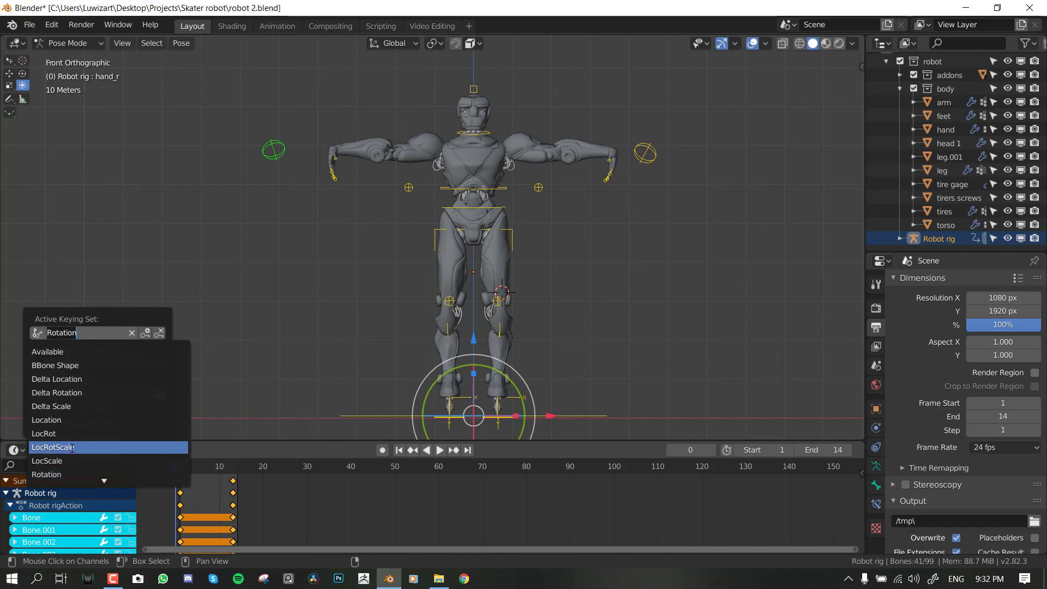
pyautogui.click(72, 447)
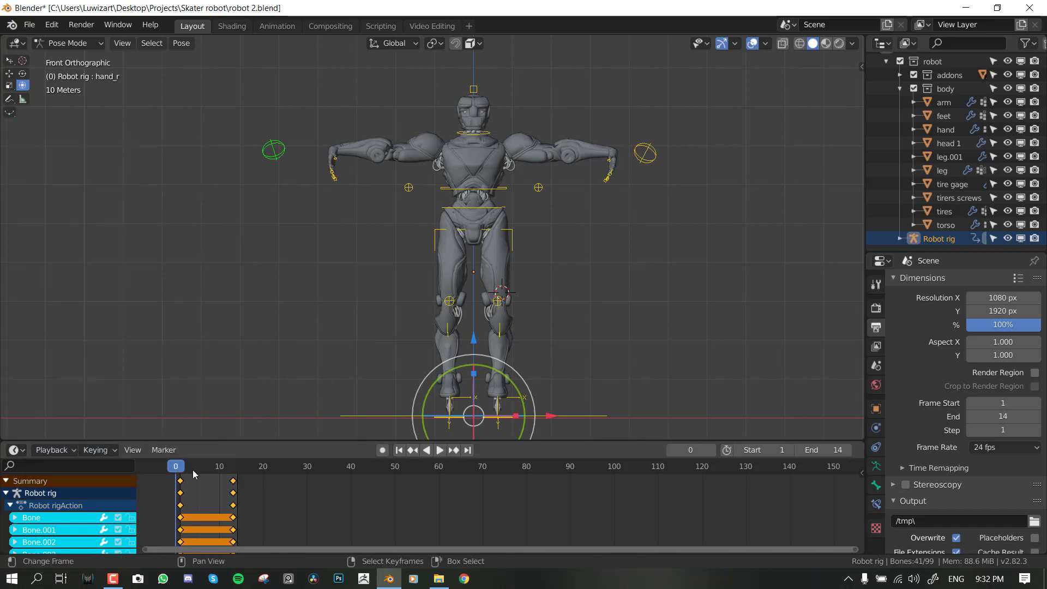
pyautogui.click(96, 450)
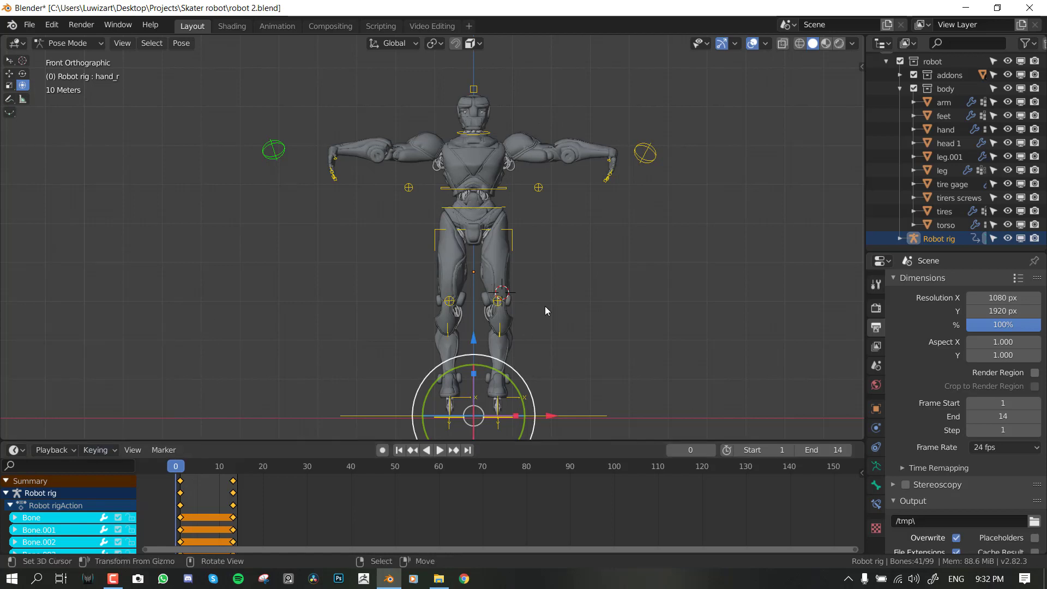
# - Return the bones to their rest position and insert LocRotScale keyframes on all of them at frame 1
pyautogui.hotkey('shift', 'Left')
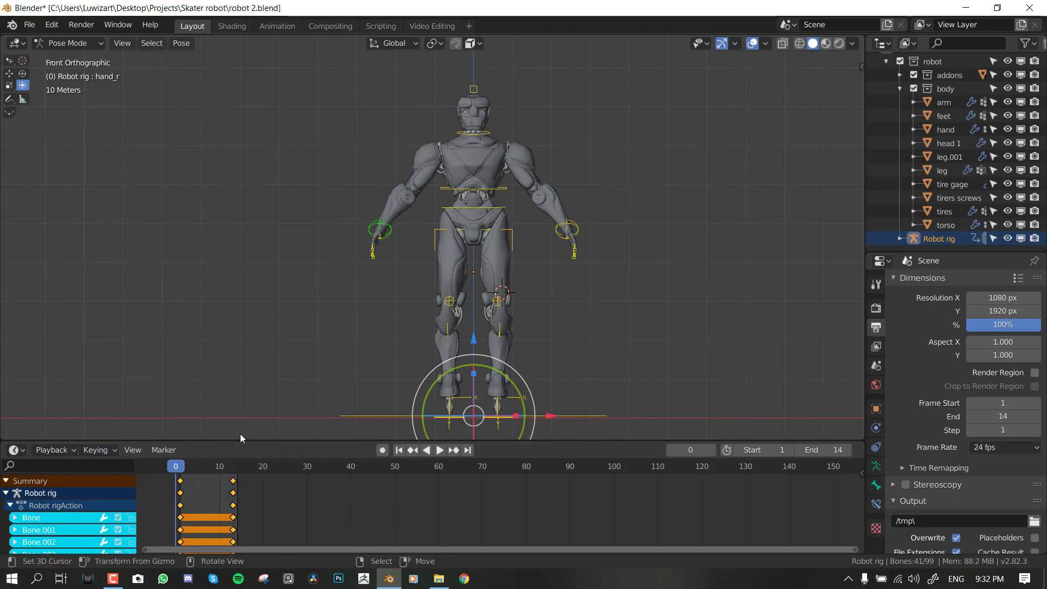
pyautogui.click(392, 234)
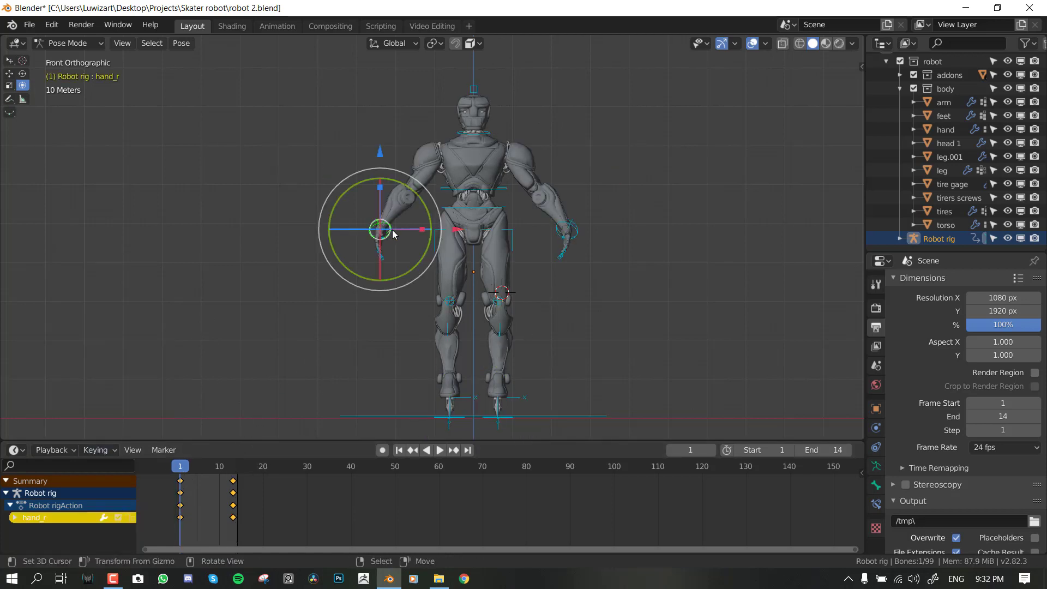
pyautogui.click(587, 228)
pyautogui.press('a')
pyautogui.press('i')
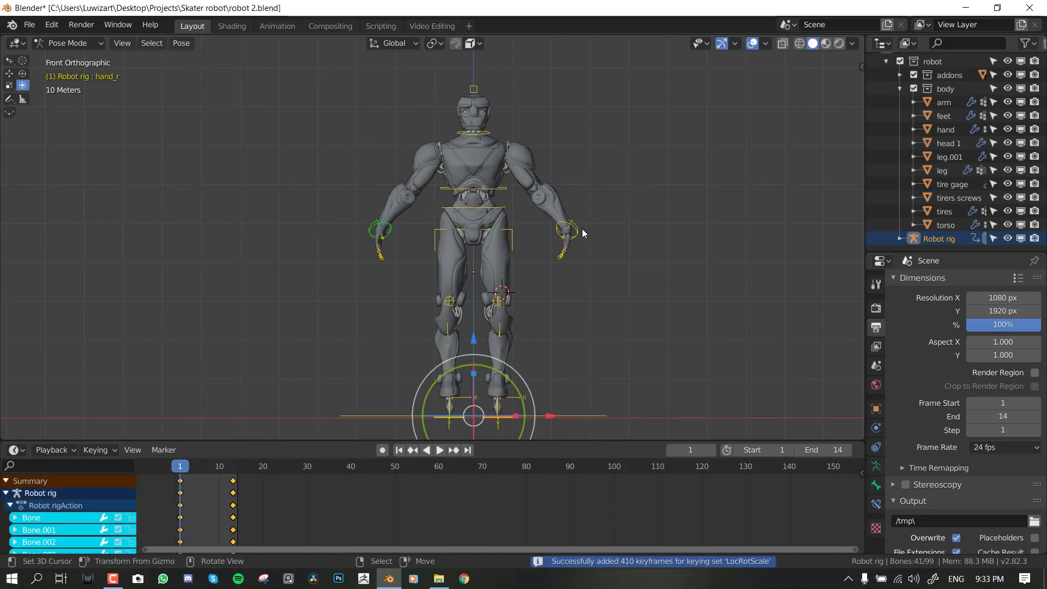
# - At frame 13, raise both hand bones outward to shoulder height and insert LocRotScale keyframes on all bones
pyautogui.press('Up')
pyautogui.moveTo(381, 236); pyautogui.dragTo(353, 156)
pyautogui.moveTo(559, 238); pyautogui.dragTo(642, 158)
pyautogui.press('a')
pyautogui.press('i')
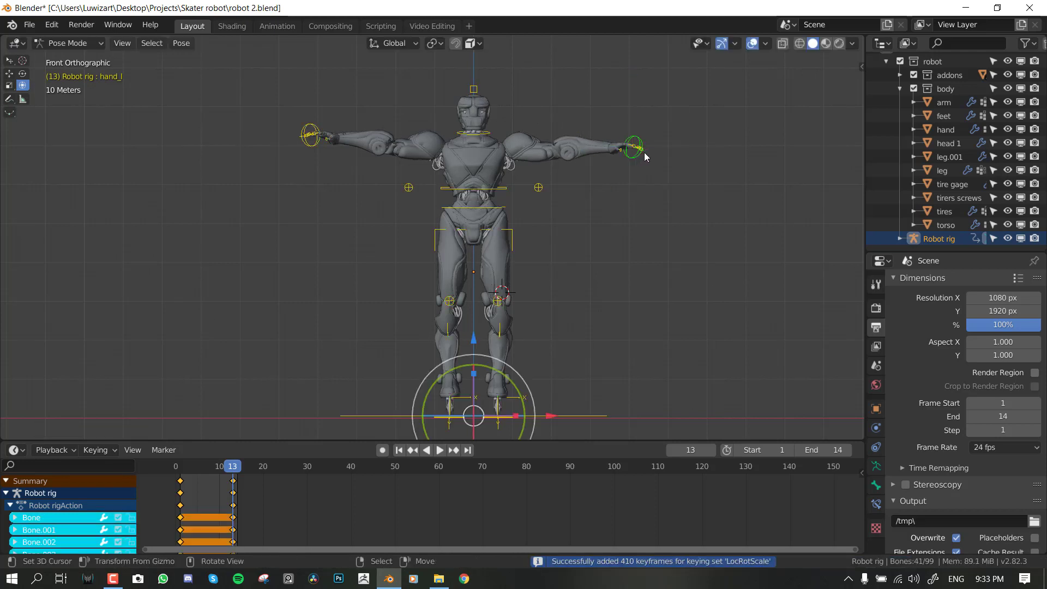
# - Play the arm-raising animation with all bones deselected, stop it and view the robot from an angle
pyautogui.press('space')
pyautogui.hotkey('alt', 'a')
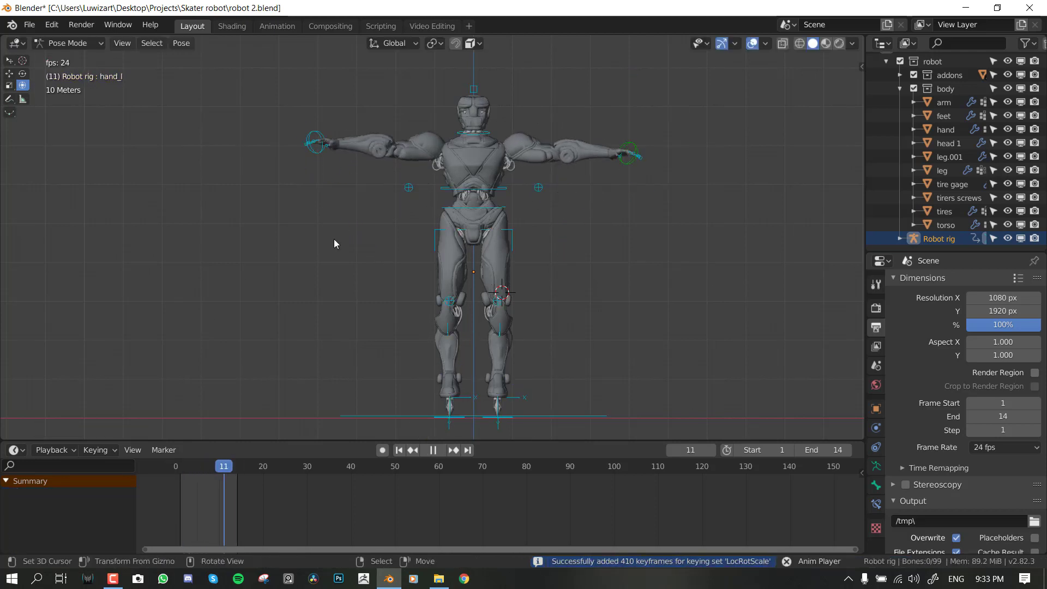
pyautogui.click(52, 450)
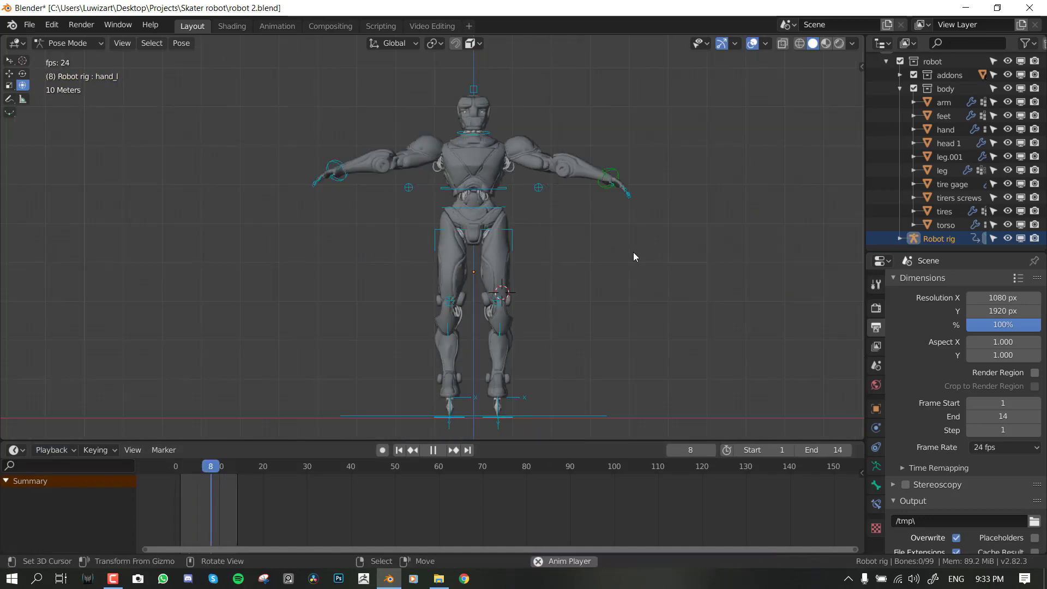
pyautogui.press('space')
pyautogui.moveTo(656, 240); pyautogui.dragTo(618, 282, button='middle')
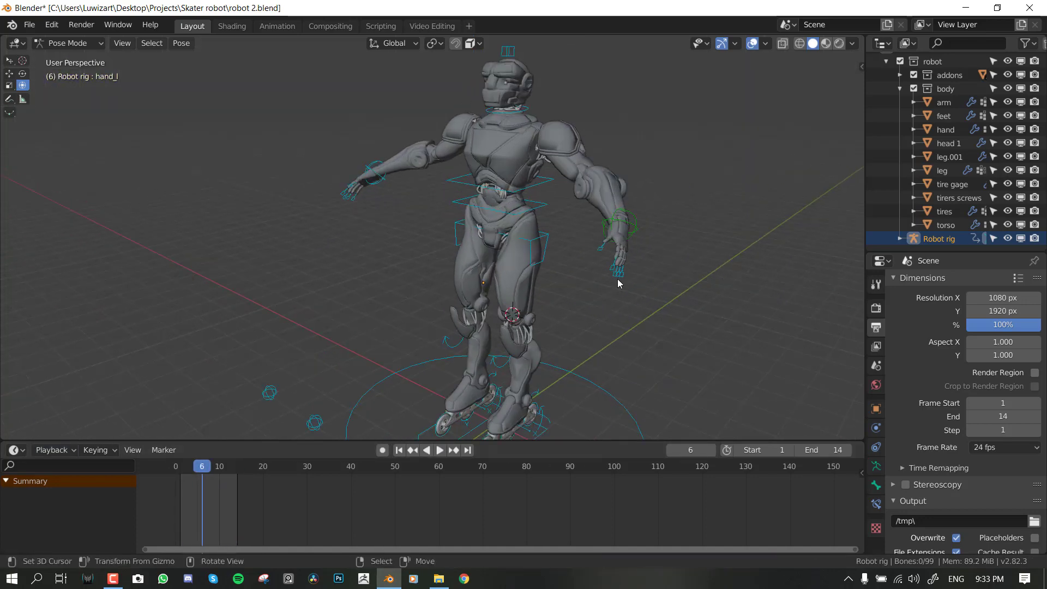